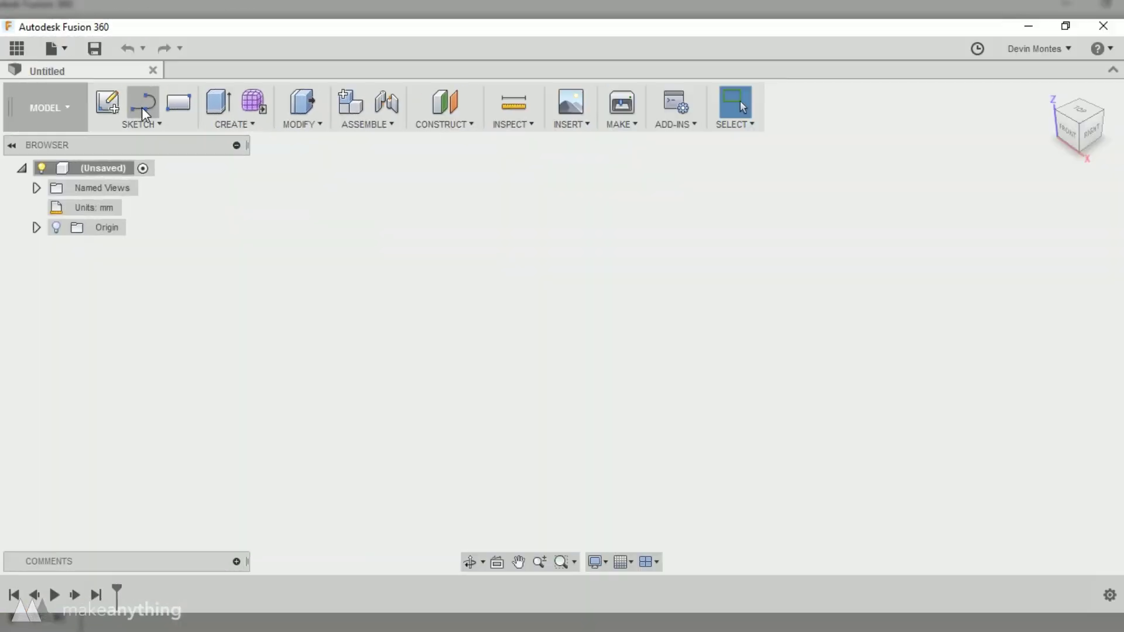
On the XY plane, sketch two concentric center-diameter circles at the origin.
click(139, 111)
click(650, 336)
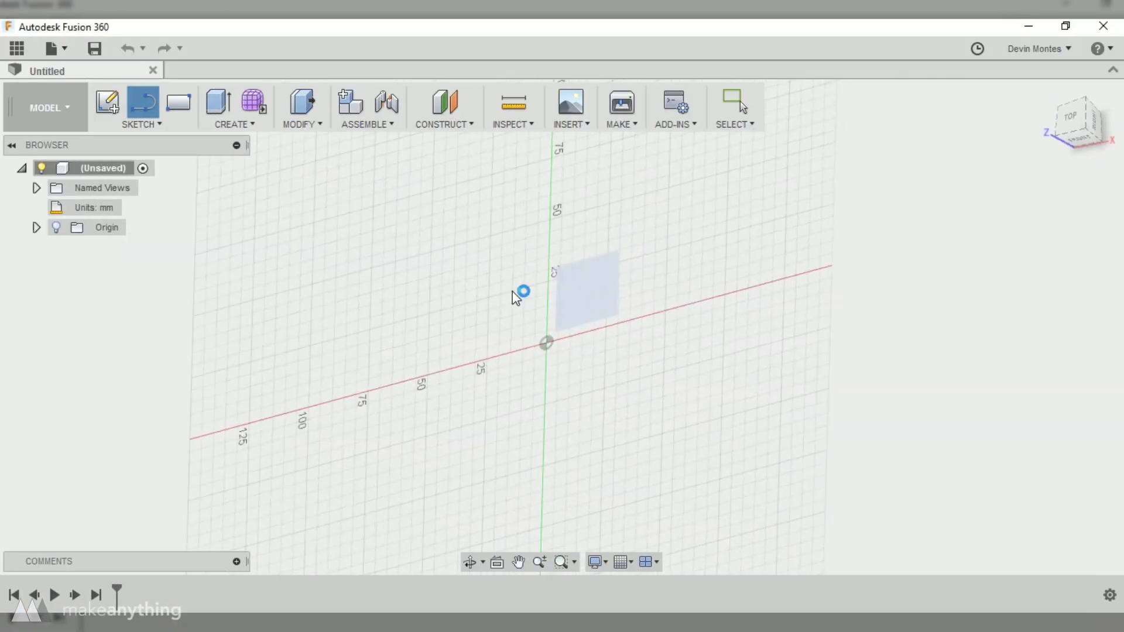
click(161, 130)
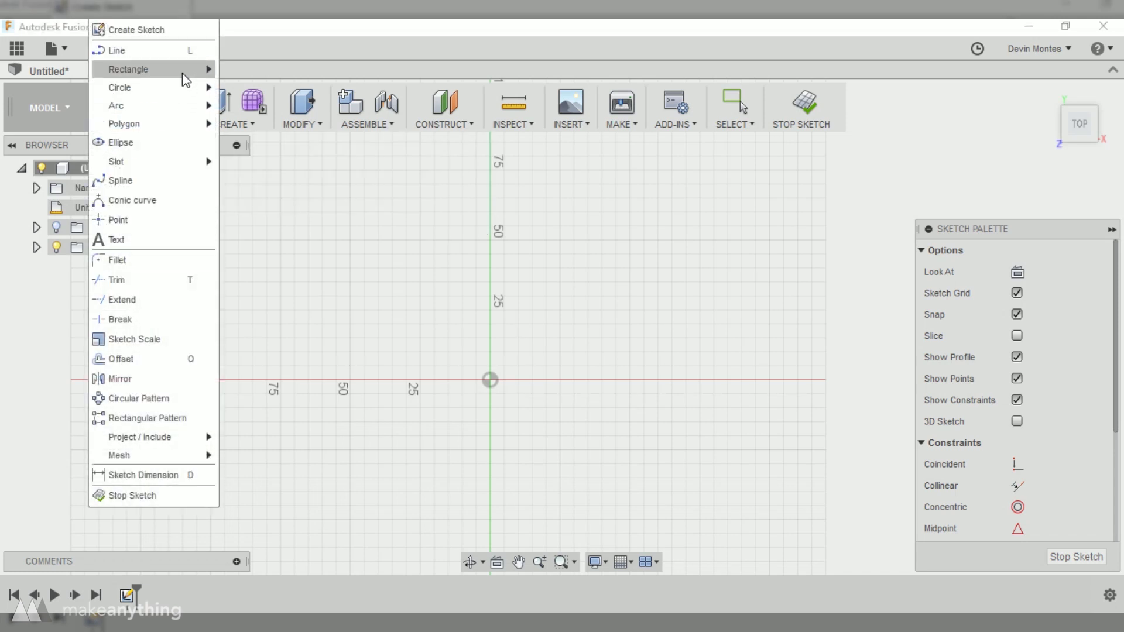
mouse_move(181, 88)
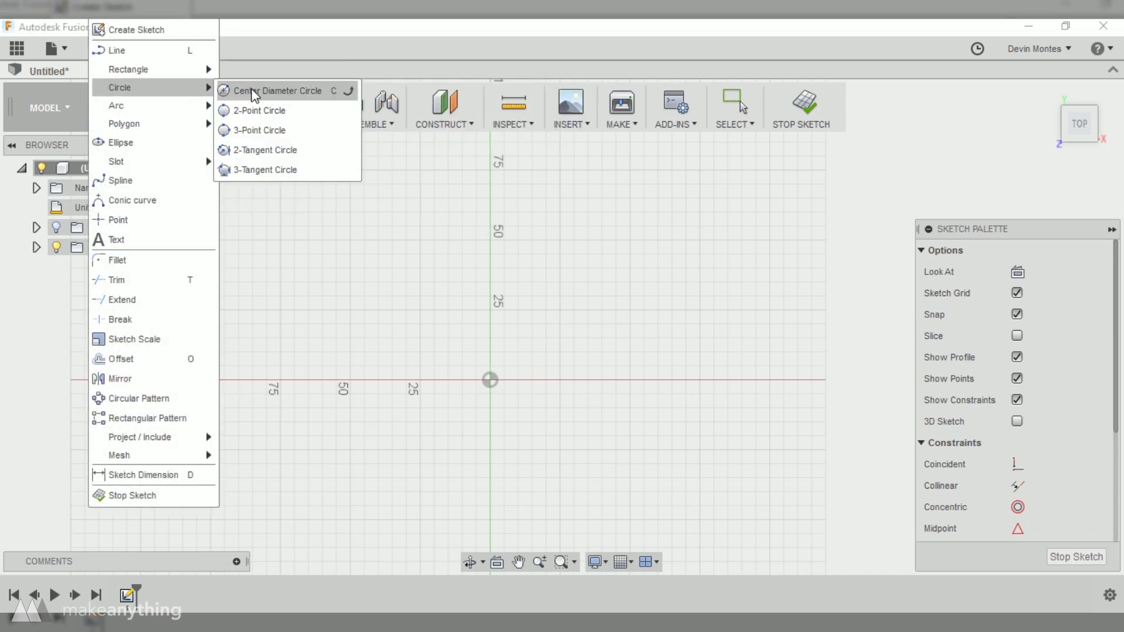
click(257, 86)
click(490, 380)
click(576, 326)
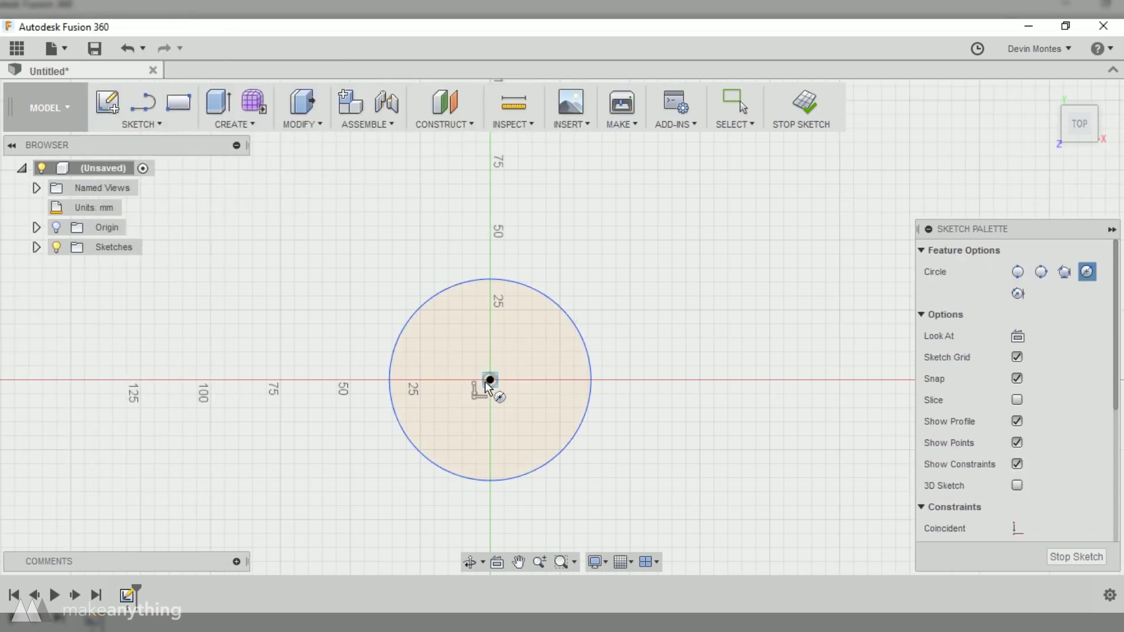
click(490, 380)
click(531, 337)
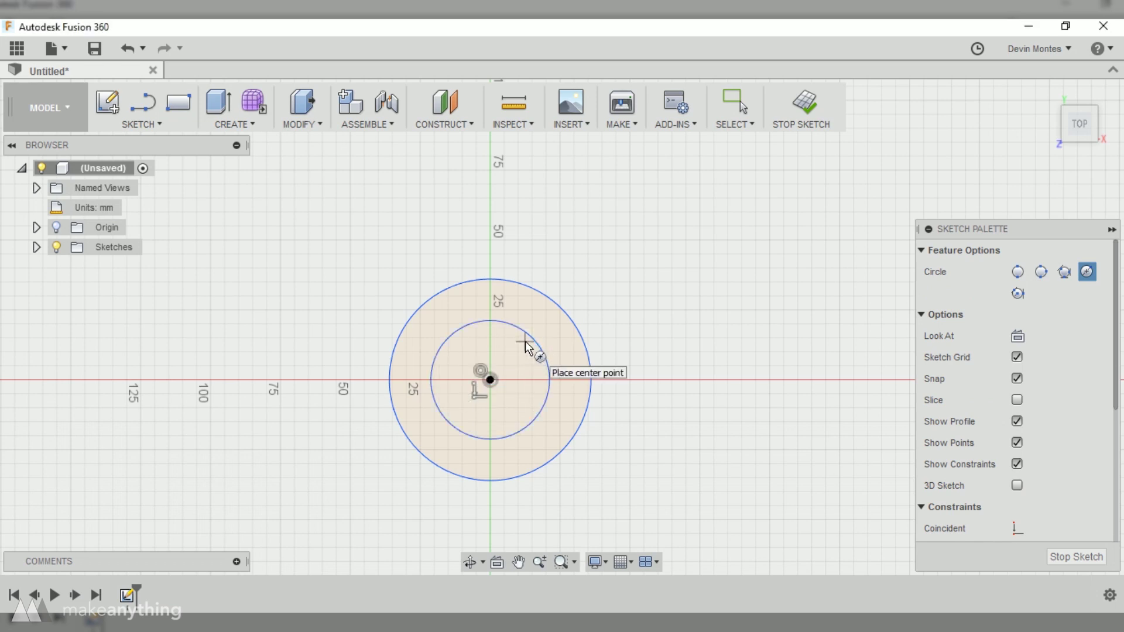
Dimension the circles to a 35 mm inner and a 40 mm outer diameter.
key(d)
click(531, 339)
click(685, 375)
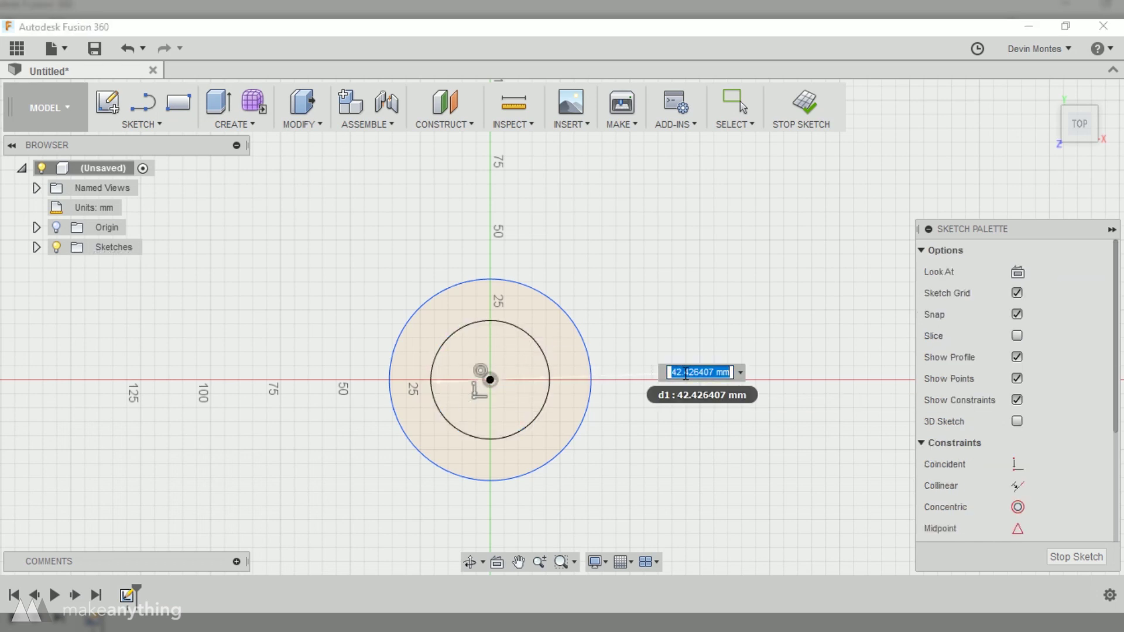
text(35)
key(Return)
click(583, 344)
click(622, 351)
text(40)
key(Return)
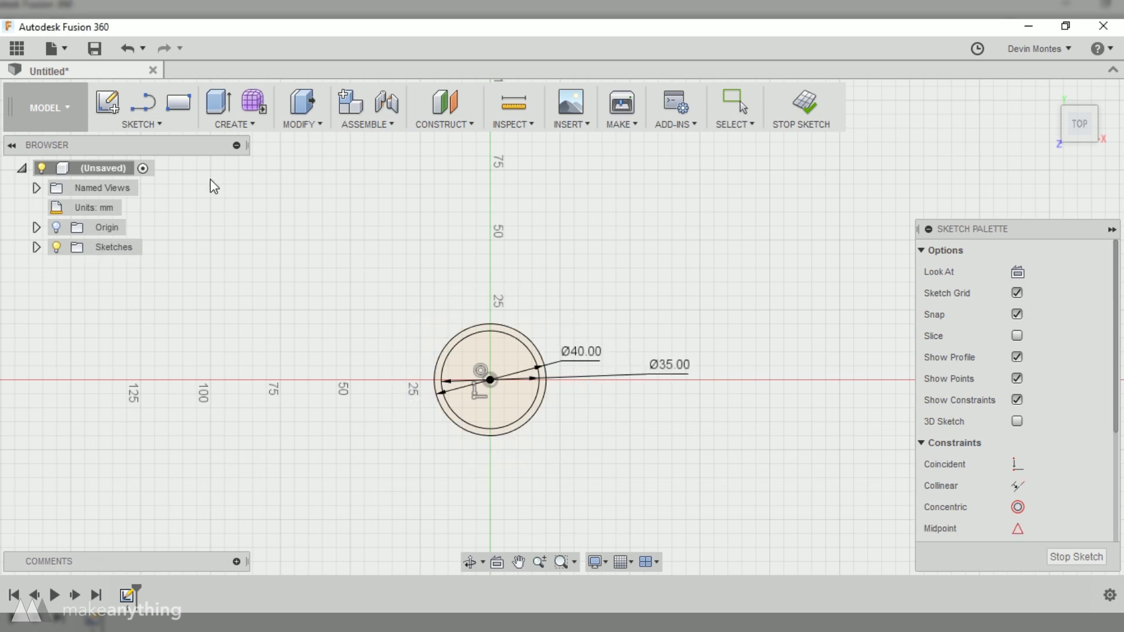
Extrude the ring profile between the circles 100 mm into a tube.
click(231, 125)
click(233, 160)
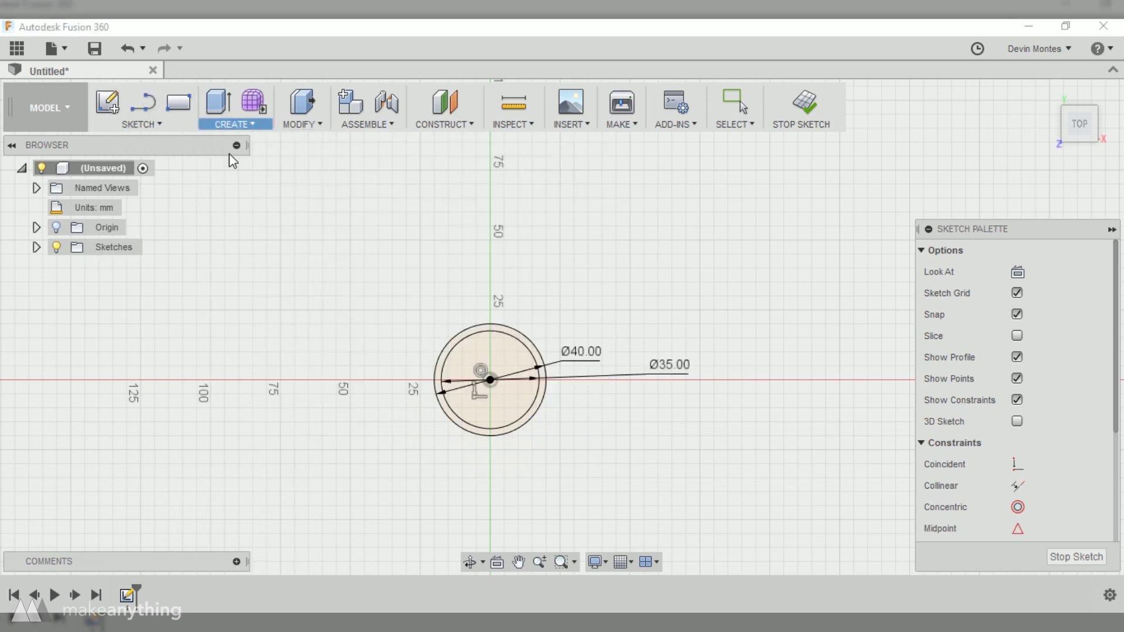
click(519, 350)
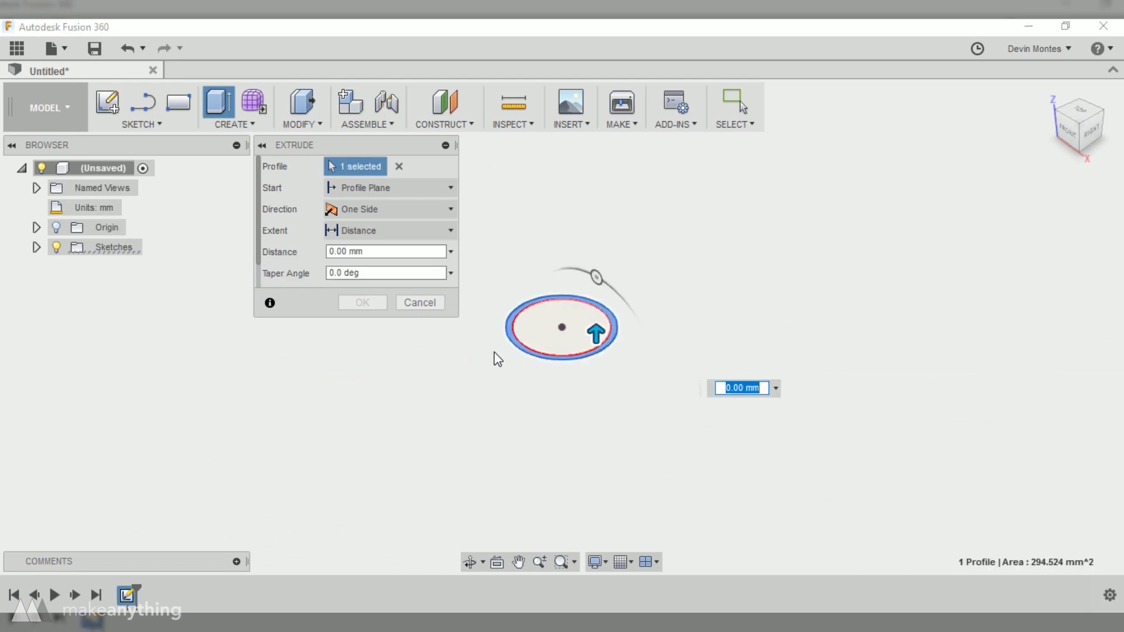
text(100)
key(Return)
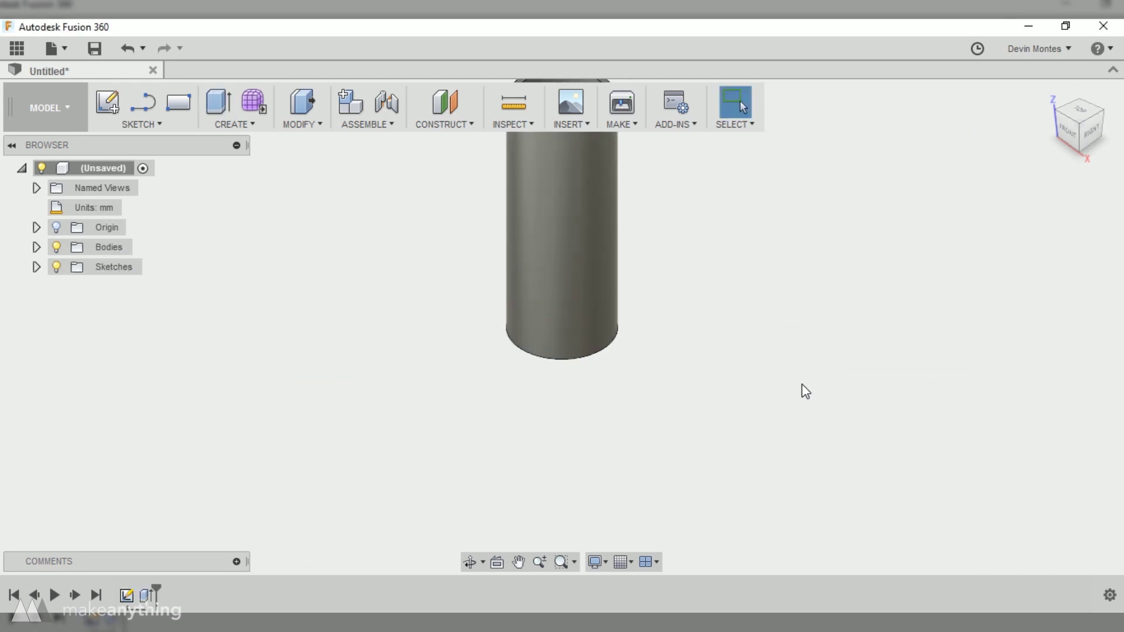
scroll(690, 271, down, 3)
shift+middle_drag(690, 271, 680, 248)
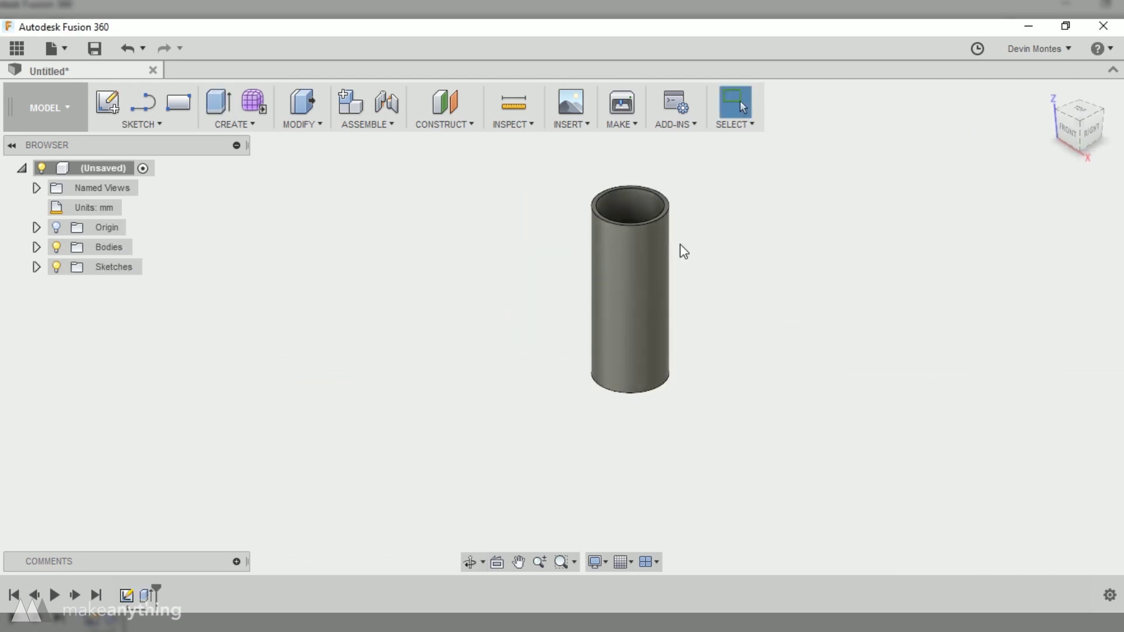
scroll(509, 284, up, 1)
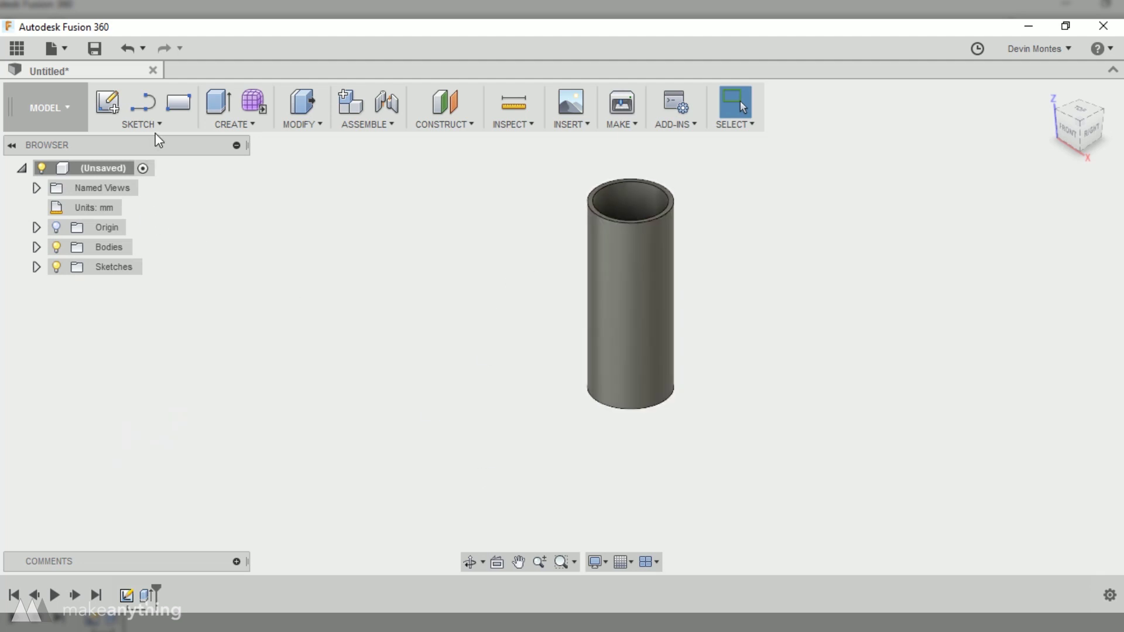
Start a new freeform Create Form sculpt body.
click(245, 124)
click(261, 522)
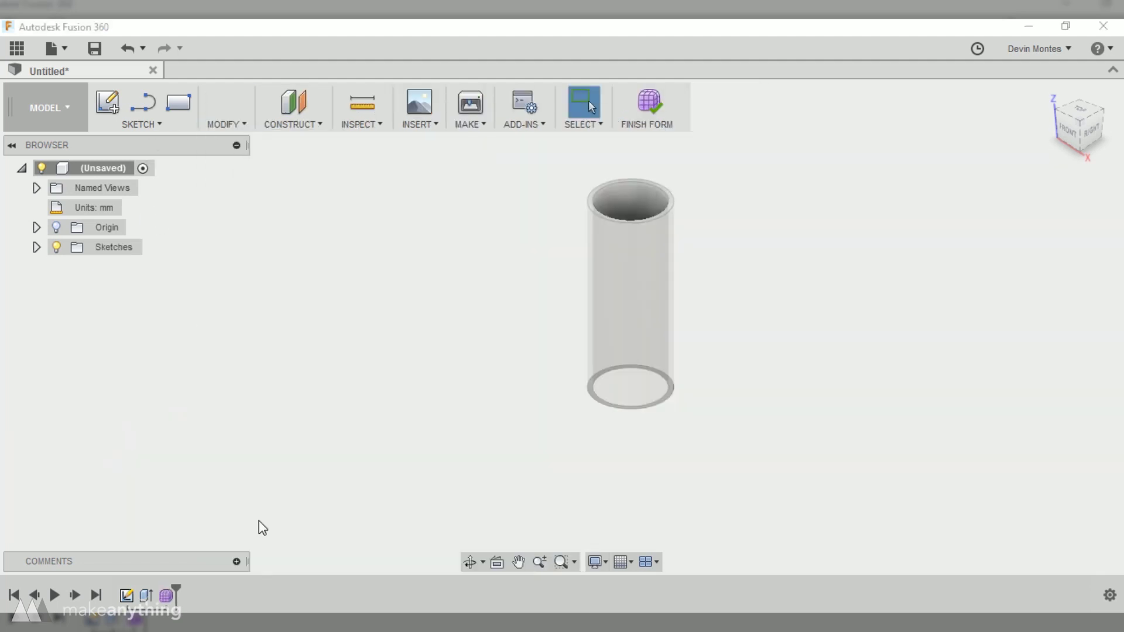
click(653, 366)
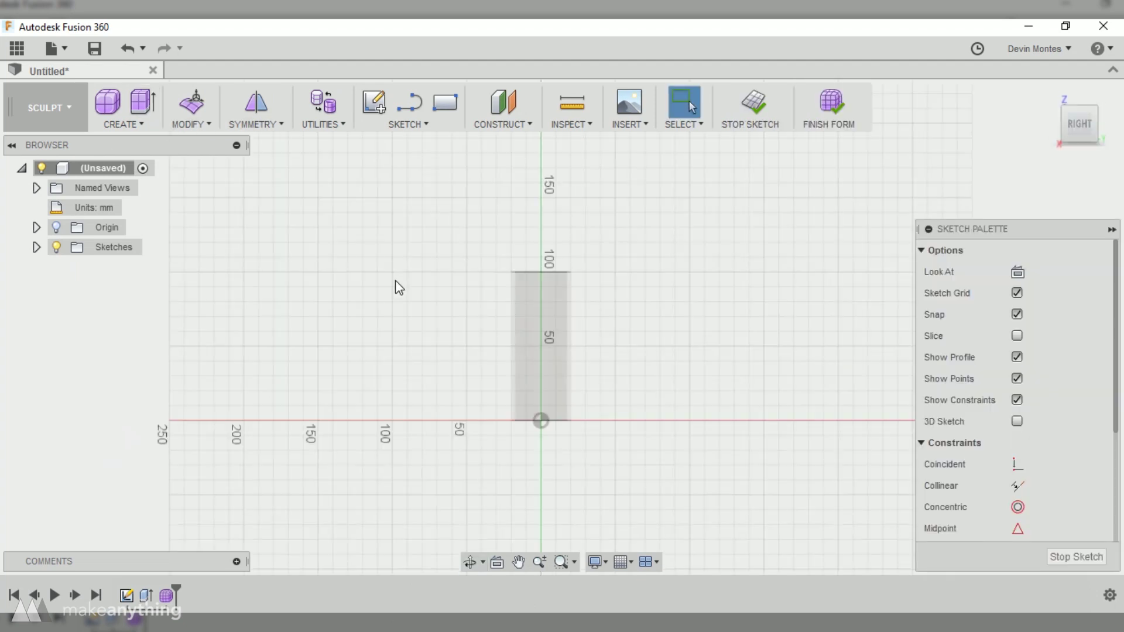
Draw thin quad faces above and below the tube on the side plane.
click(144, 125)
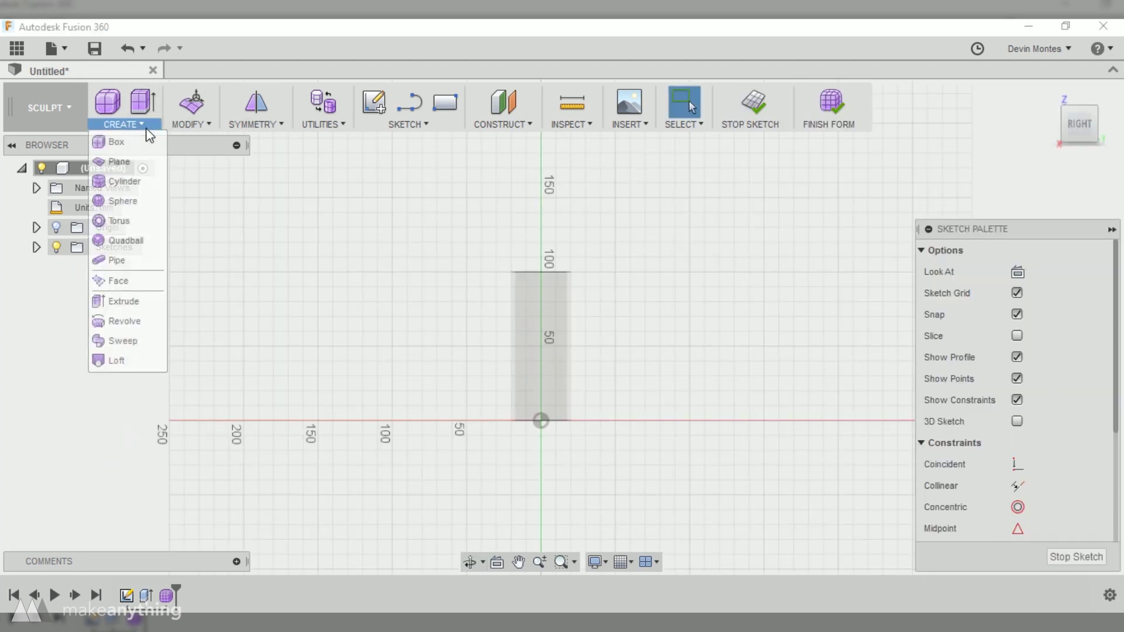
click(135, 281)
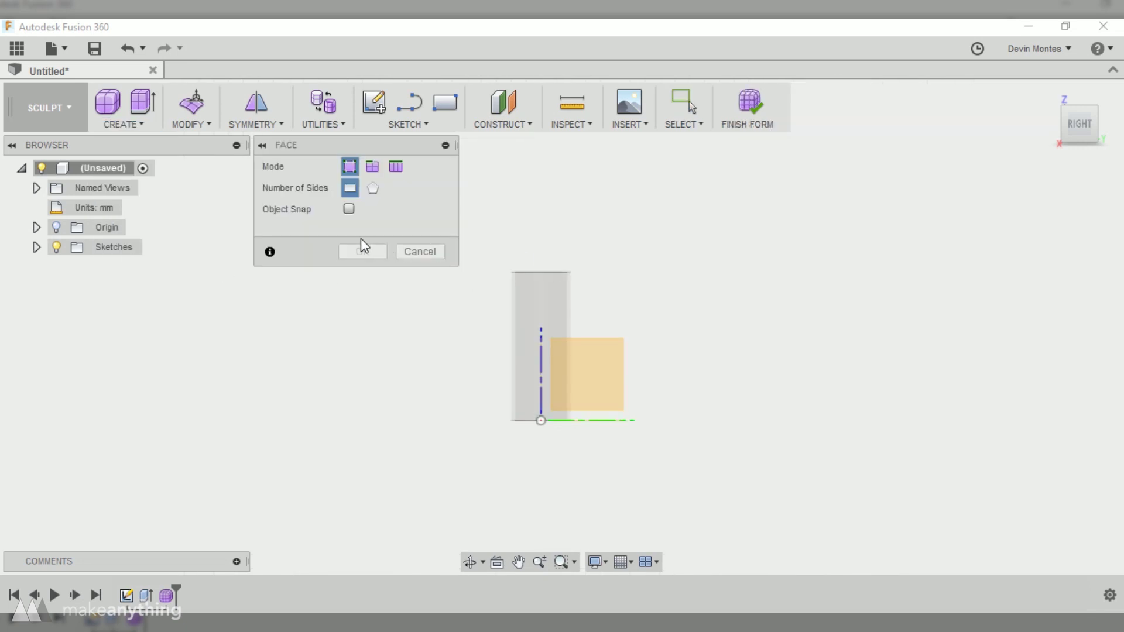
click(555, 289)
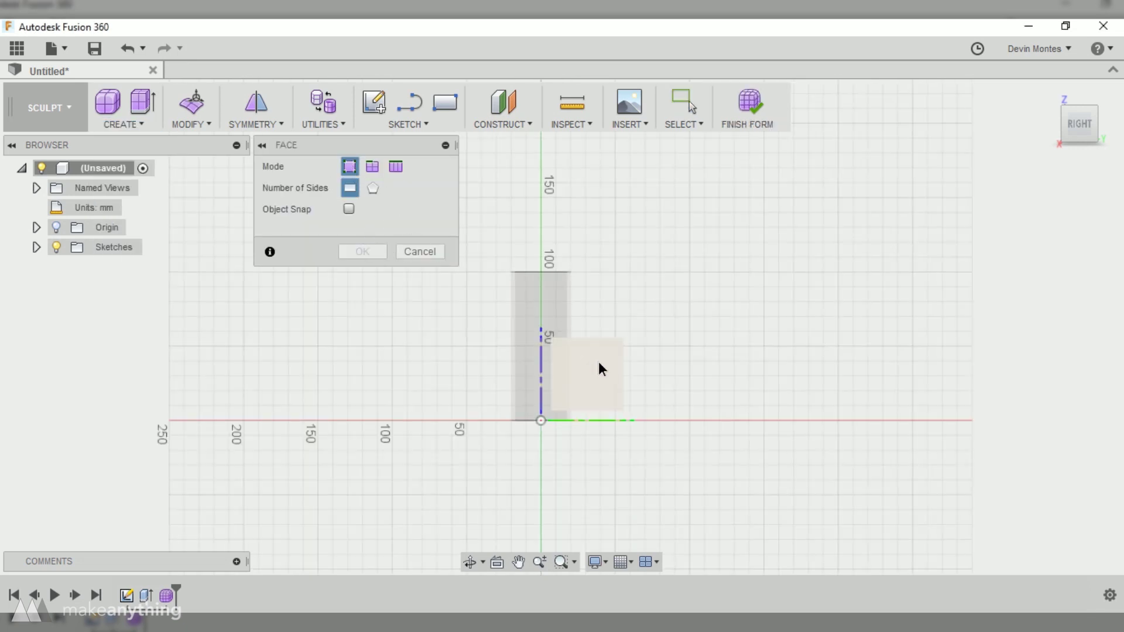
click(466, 197)
click(615, 197)
click(615, 183)
click(466, 184)
click(466, 480)
click(615, 480)
click(615, 496)
Bridge the two faces' inner edges with an initial 20 faces and 20 twists.
click(466, 495)
click(362, 251)
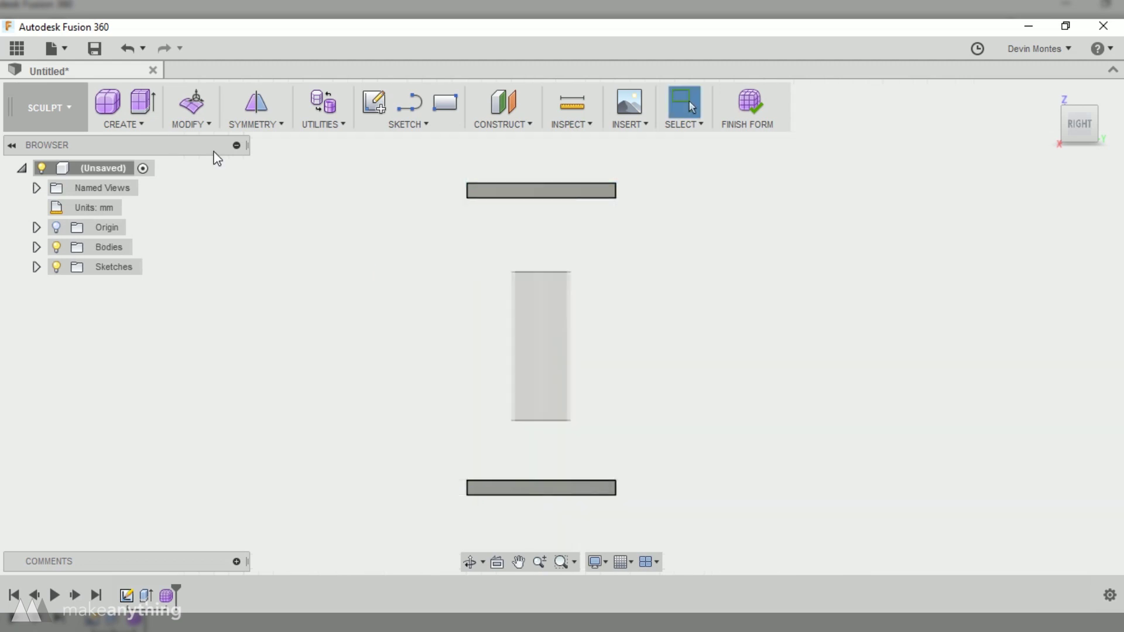
click(191, 114)
click(220, 132)
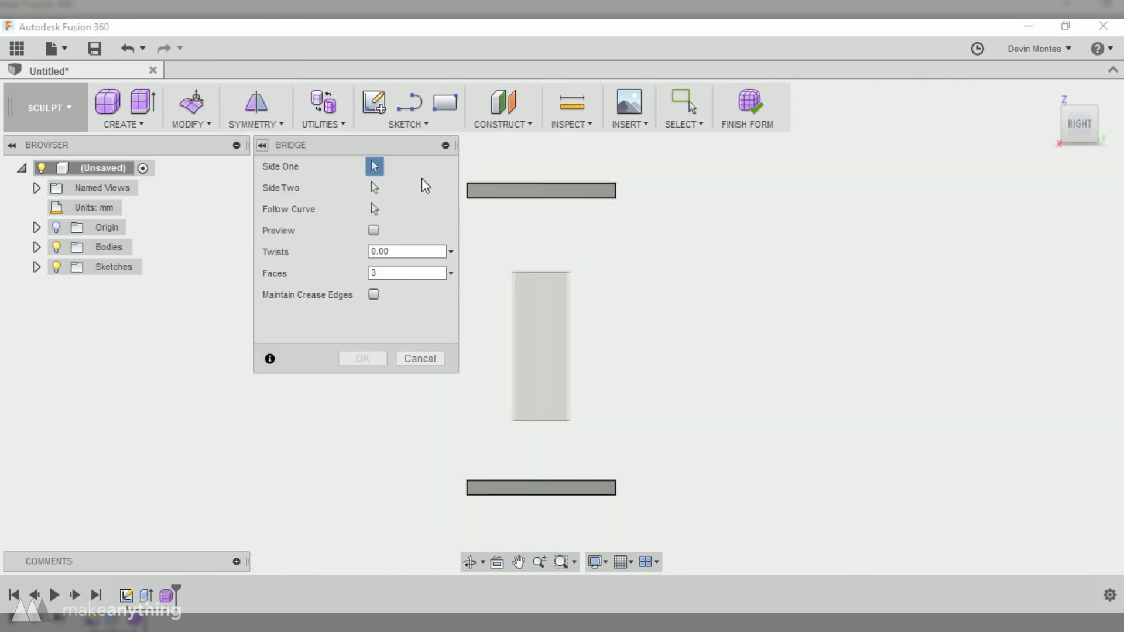
click(509, 198)
click(374, 187)
click(517, 480)
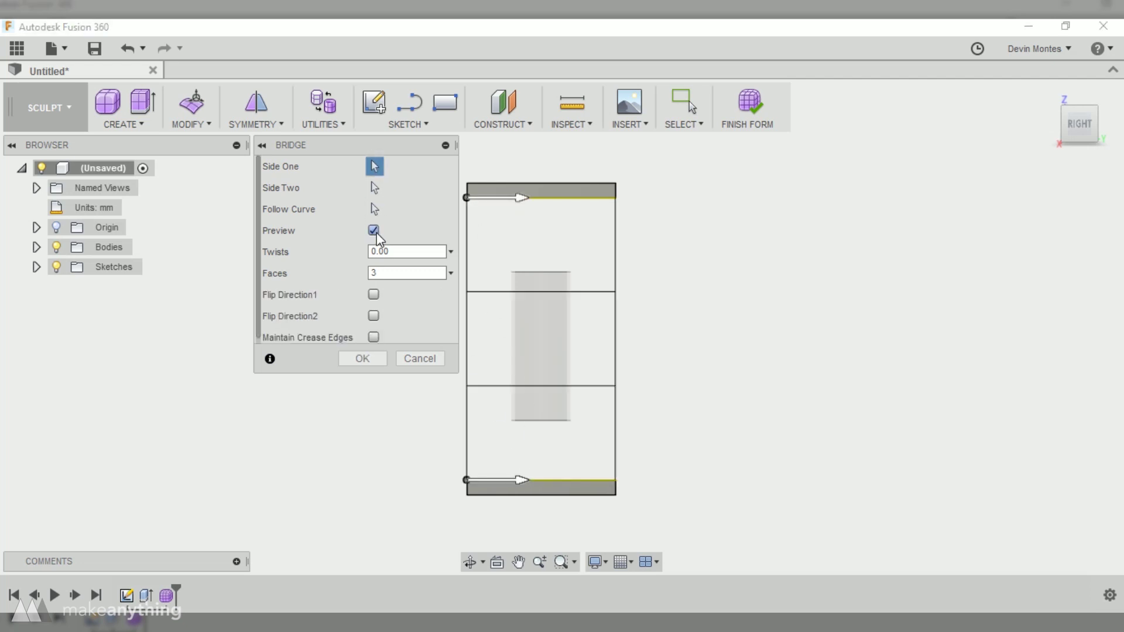
click(410, 272)
text(20)
key(shift+Tab)
text(20)
key(Tab)
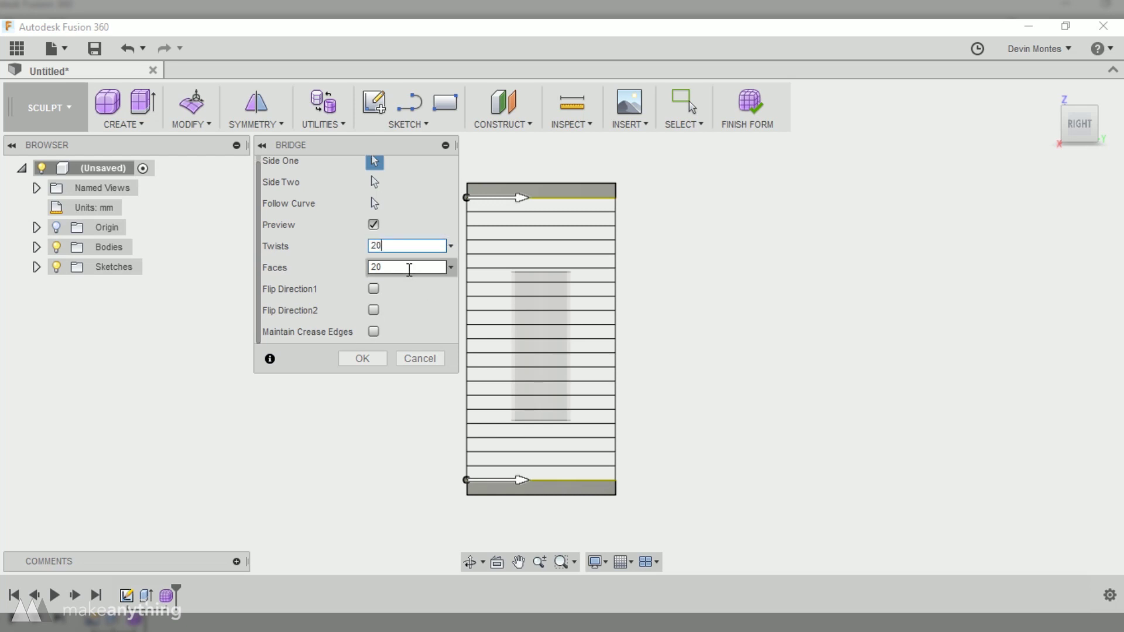
text(21)
Change the bridge to 200 faces and 15 twists, then confirm the spiral.
shift+middle_drag(418, 301, 583, 332)
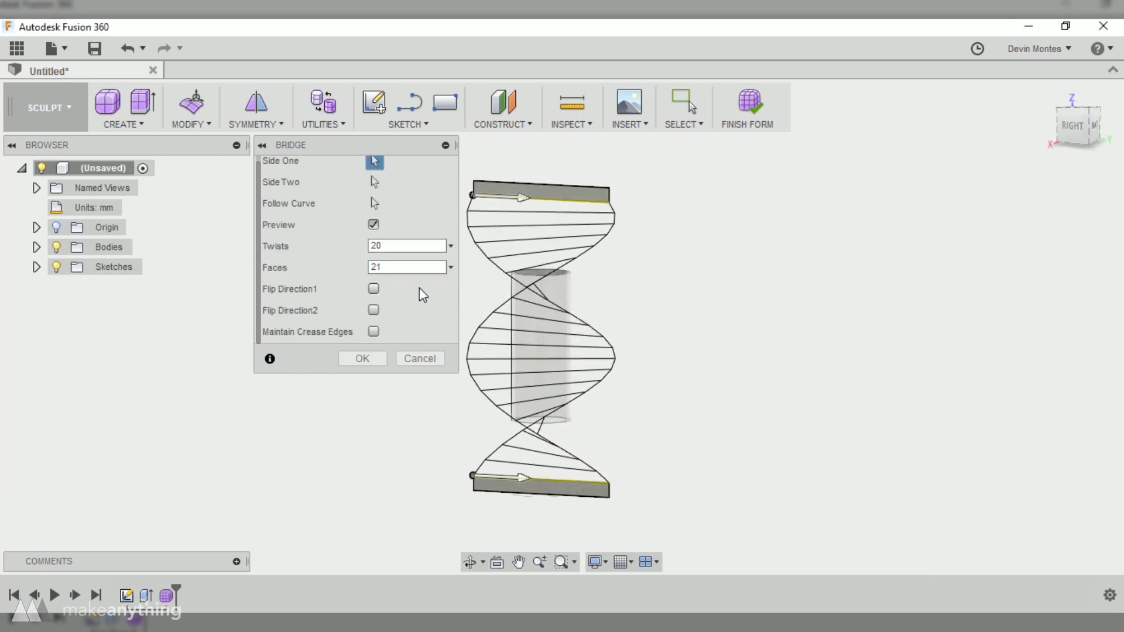
double_click(373, 265)
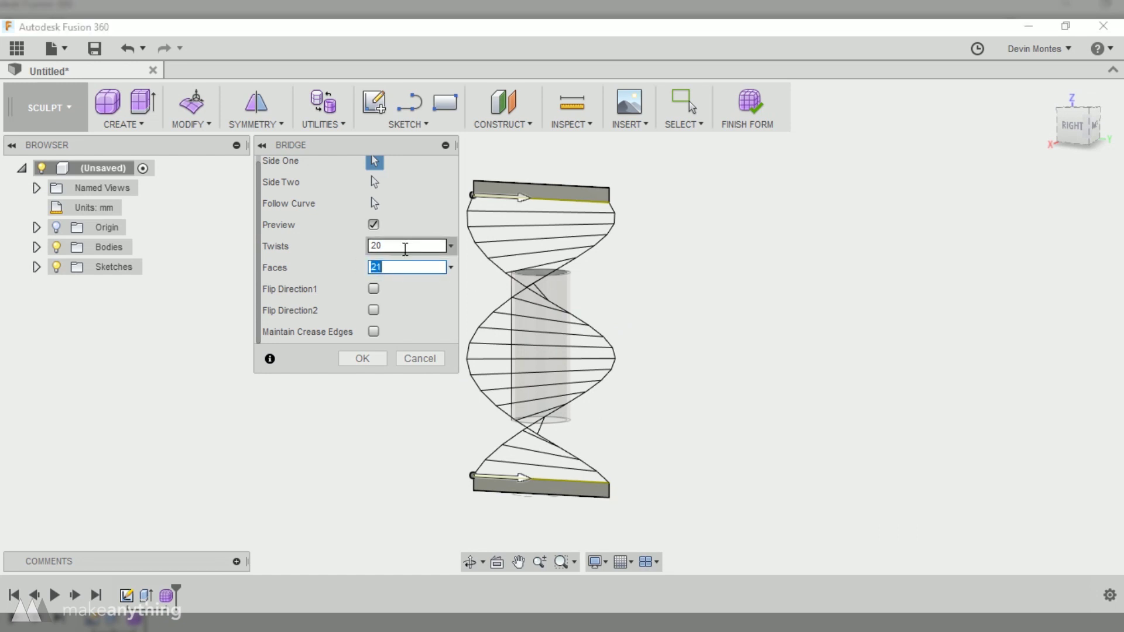
text(200)
double_click(401, 240)
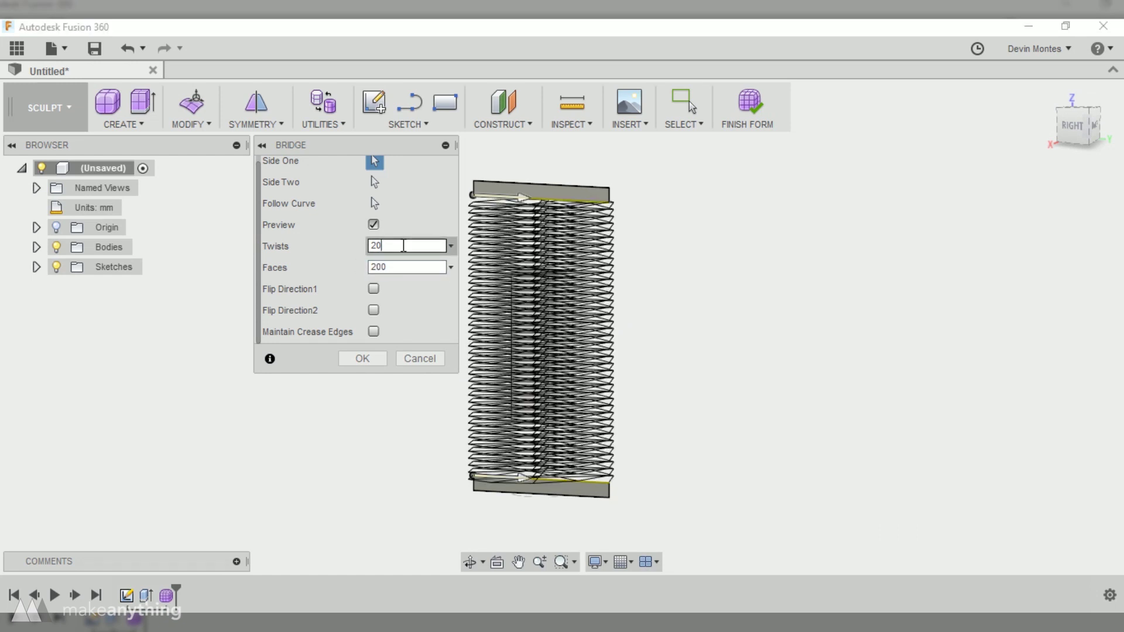
mouse_move(667, 309)
shift+middle_down()
mouse_move(586, 270)
mouse_move(545, 291)
mouse_move(748, 296)
mouse_move(683, 296)
shift+middle_up()
double_click(405, 246)
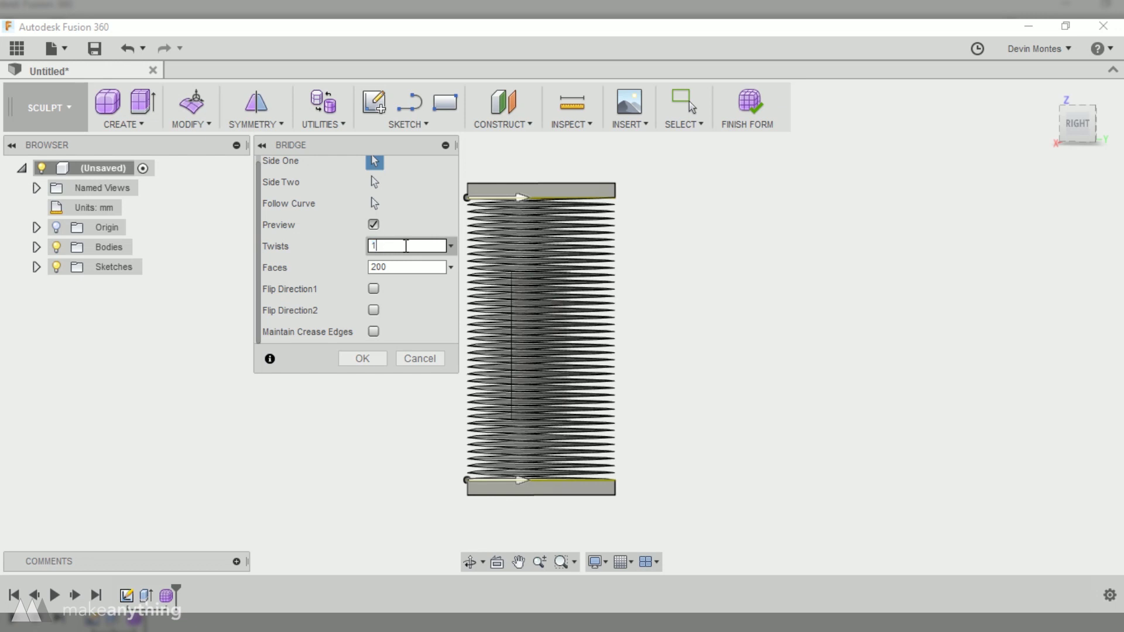
text(15)
key(Return)
mouse_move(708, 318)
shift+middle_down()
mouse_move(710, 301)
mouse_move(693, 316)
shift+middle_up()
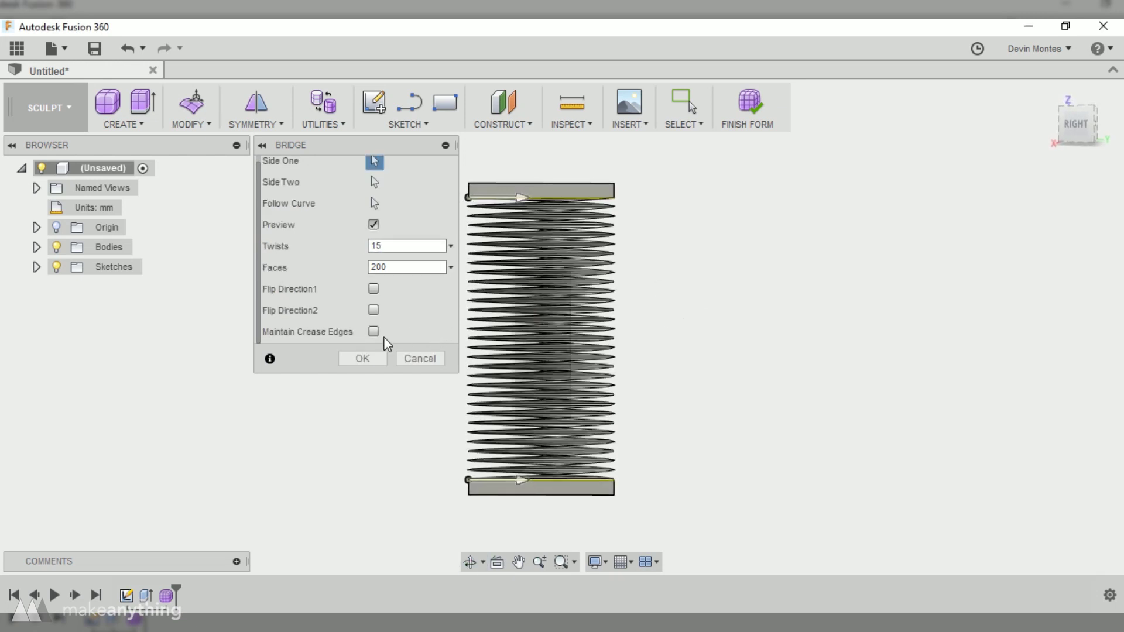
click(361, 359)
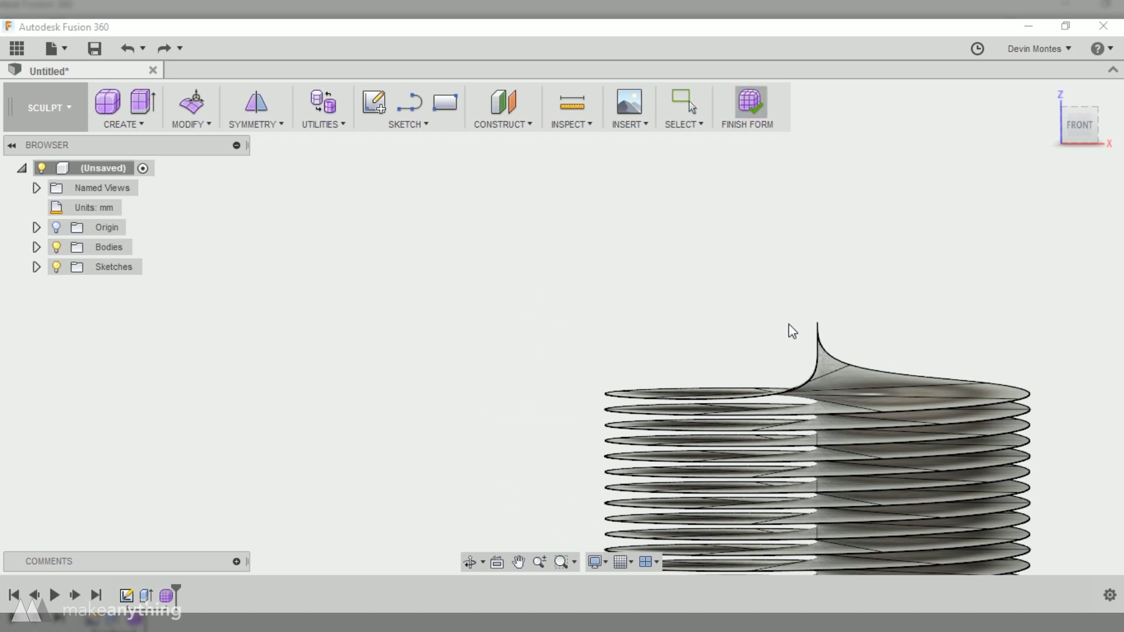
Finish the sculpted form and switch to the Patch workspace.
click(848, 394)
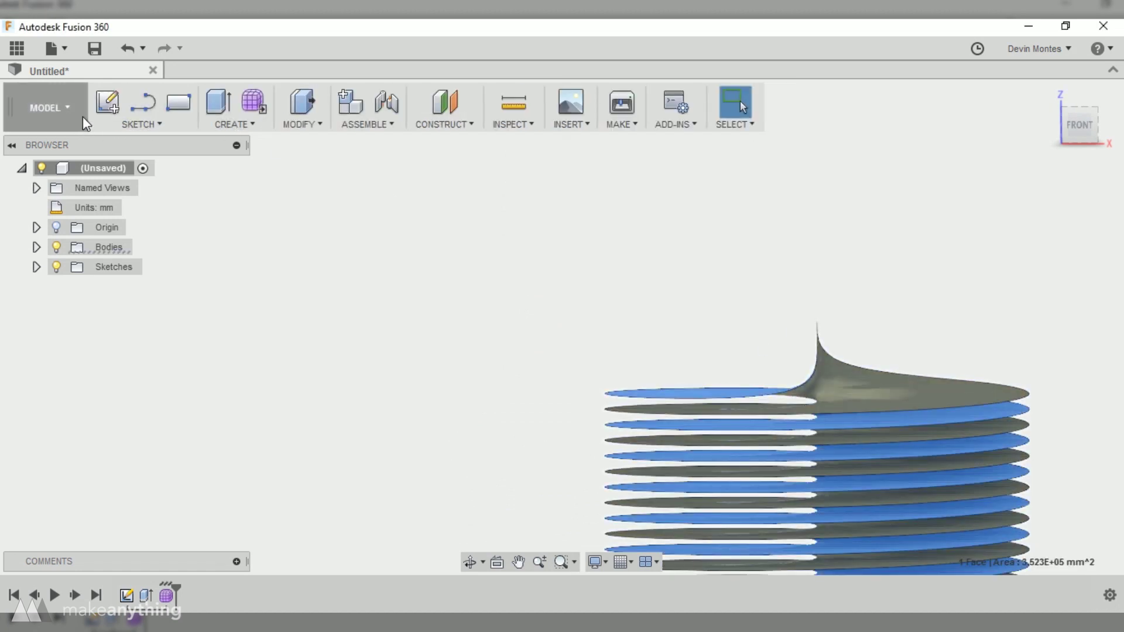
click(82, 117)
click(59, 173)
Thicken the coil surface by 0.15 mm, then return to the Model workspace.
click(237, 125)
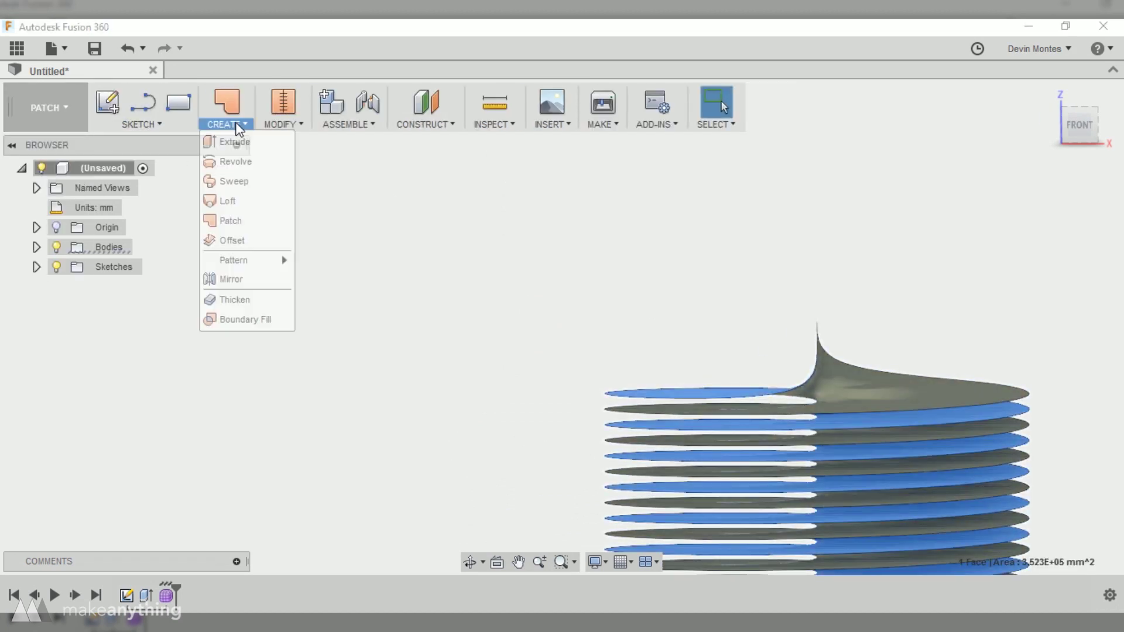
click(241, 299)
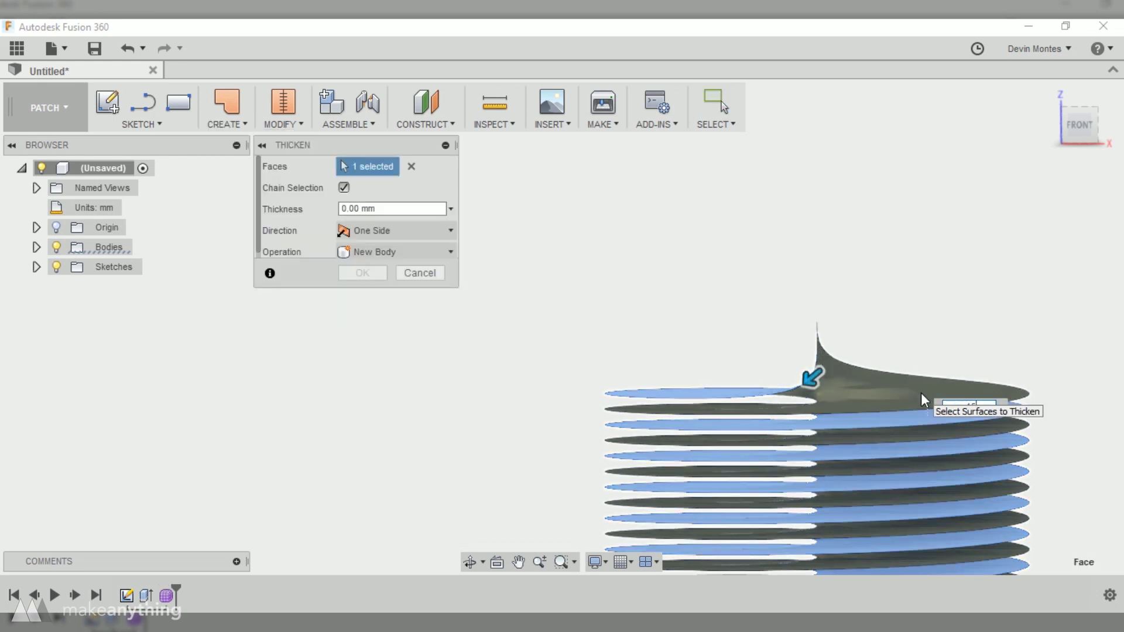
text(.15)
key(Return)
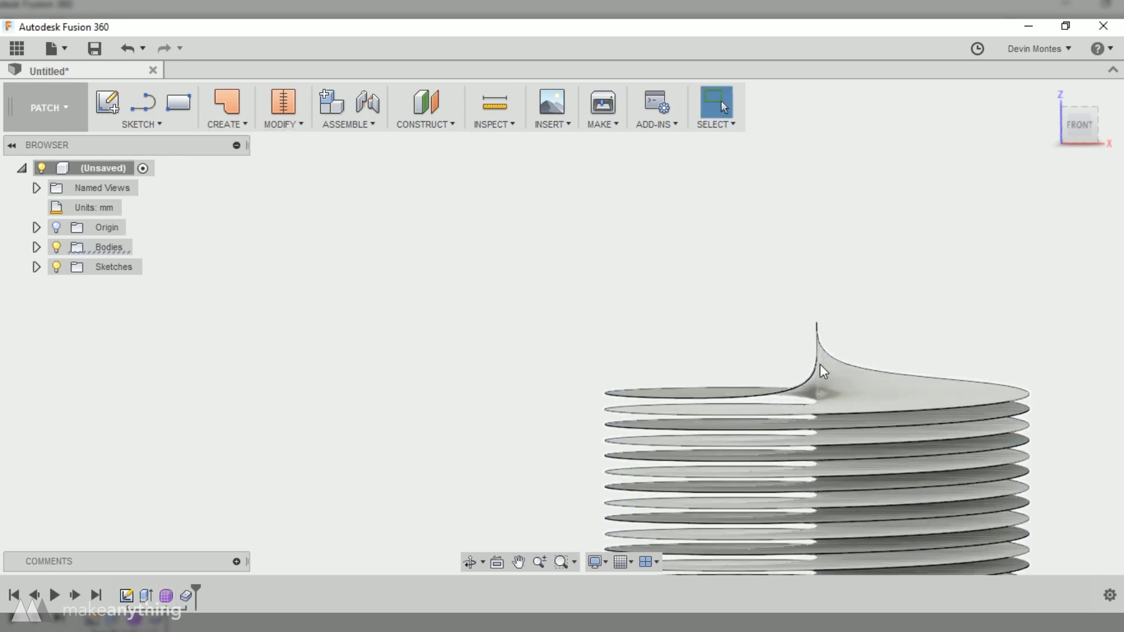
scroll(820, 375, up, 8)
key(F6)
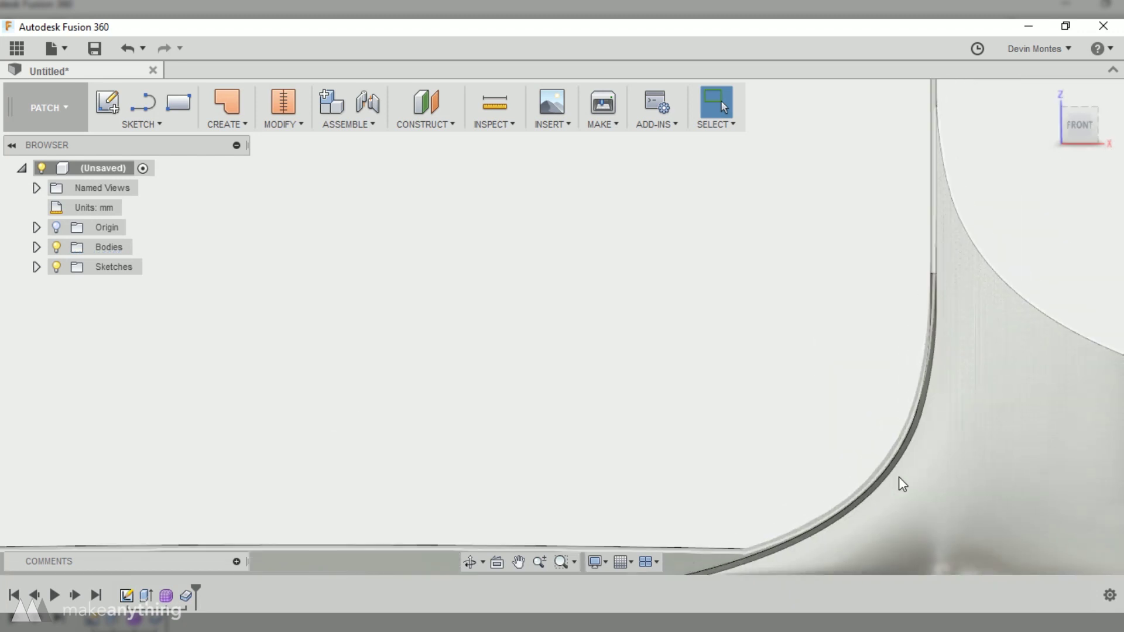
click(64, 104)
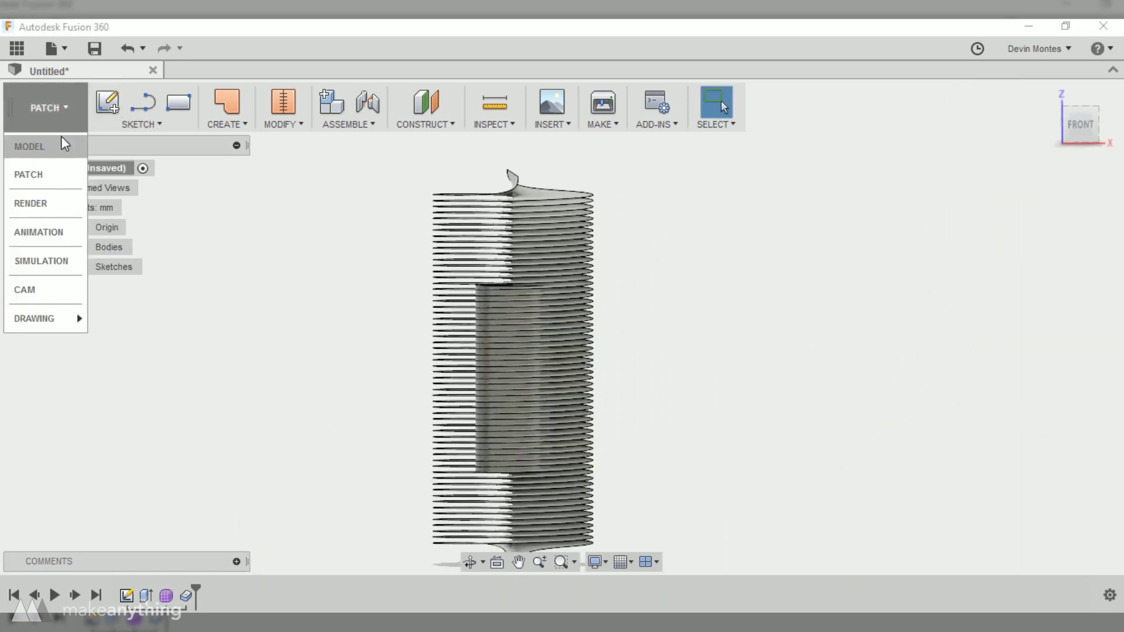
click(65, 144)
Combine with Cut, using the inner cylinder as target and the spring as tool body.
click(291, 127)
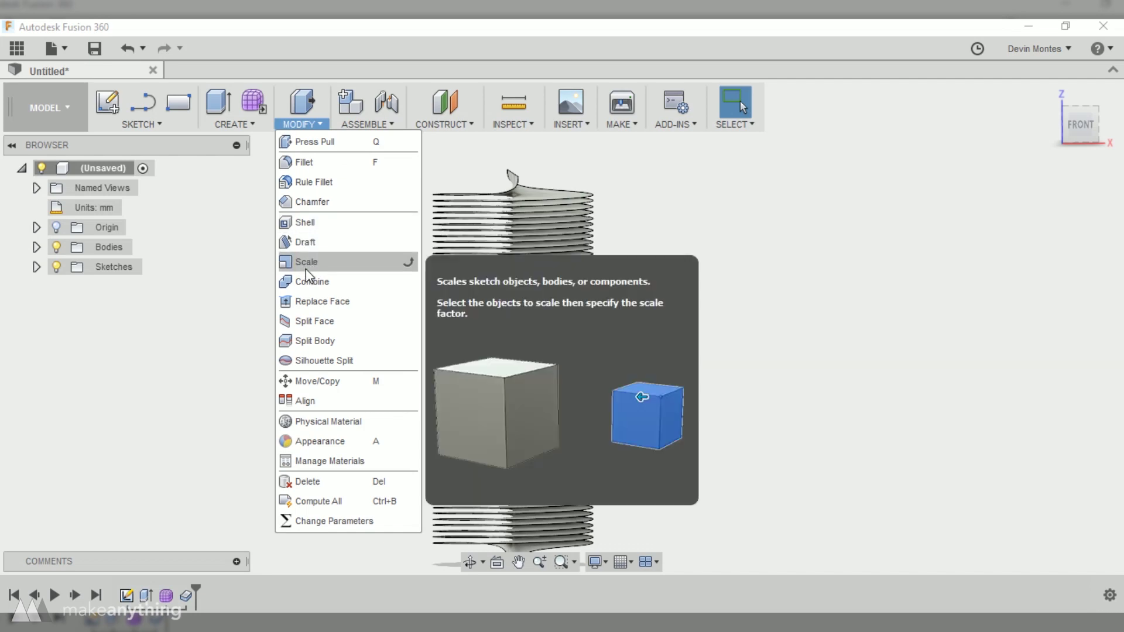
click(308, 277)
scroll(491, 332, up, 5)
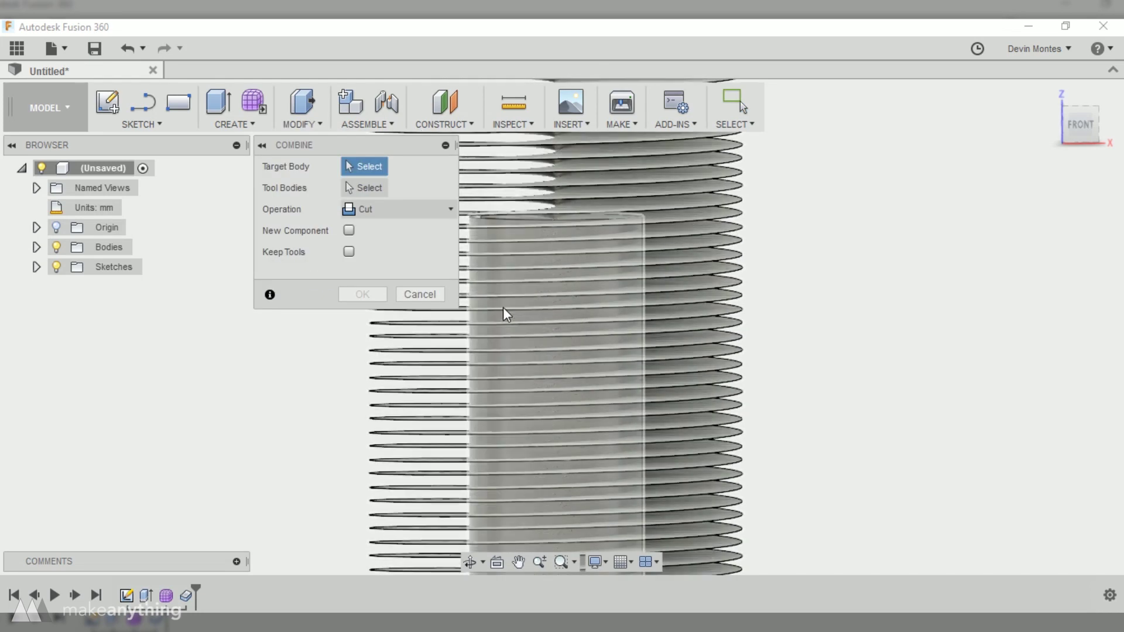
click(502, 316)
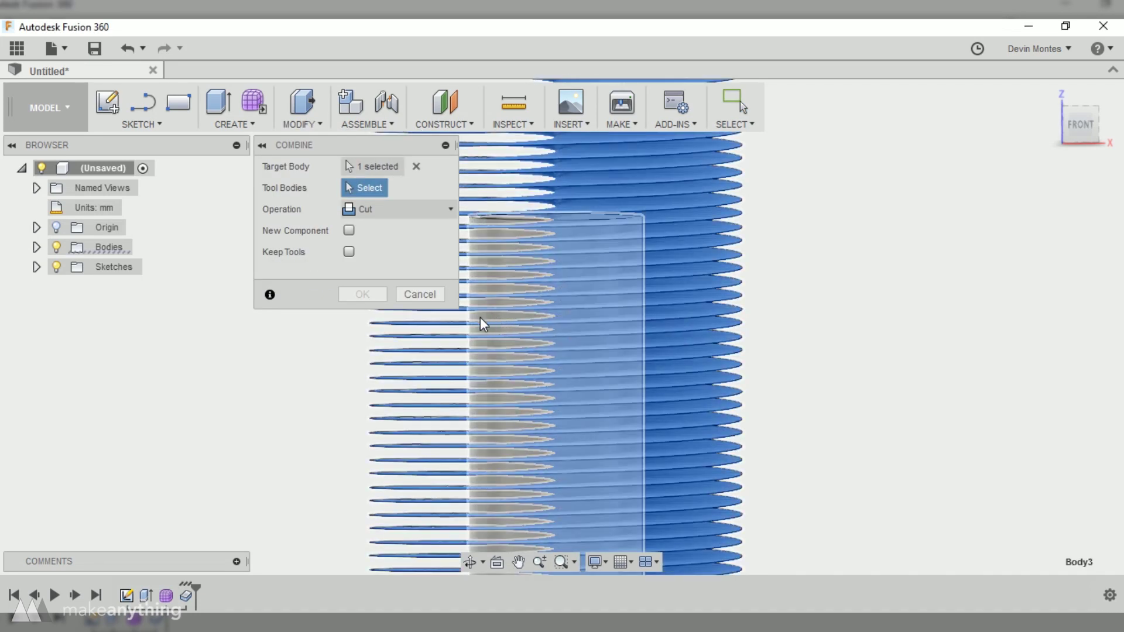
click(416, 170)
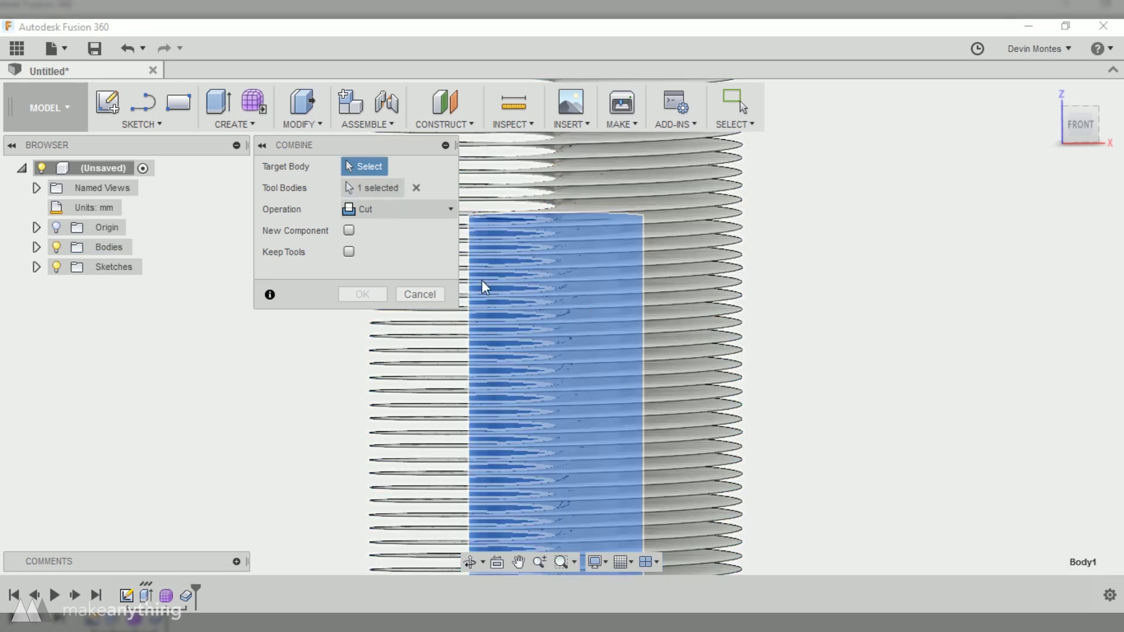
click(415, 188)
click(503, 238)
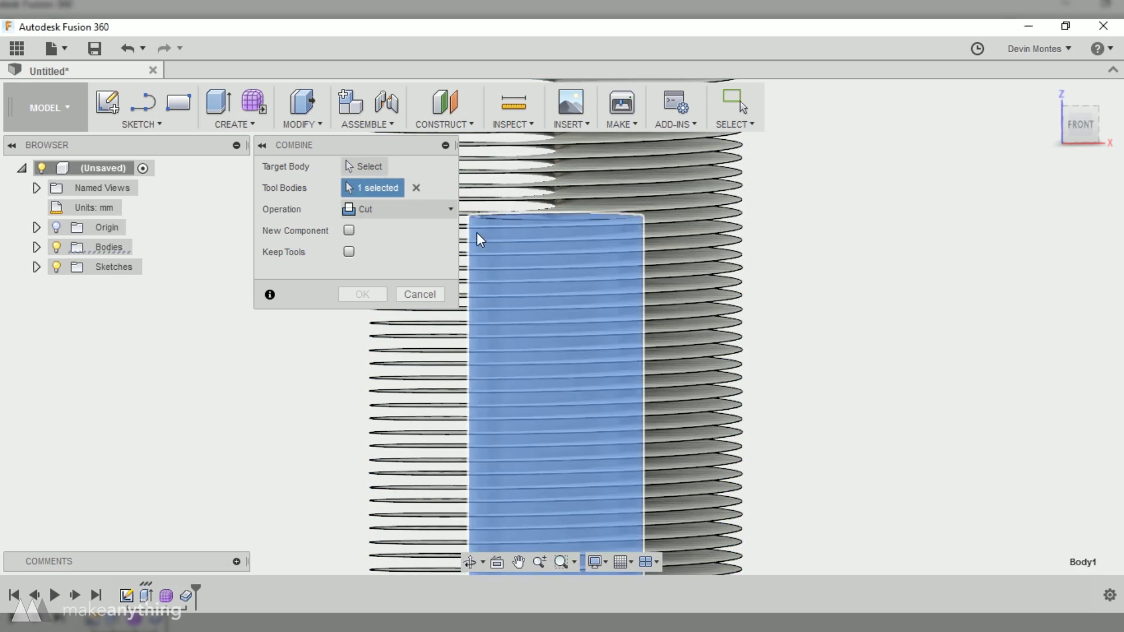
click(416, 187)
click(539, 185)
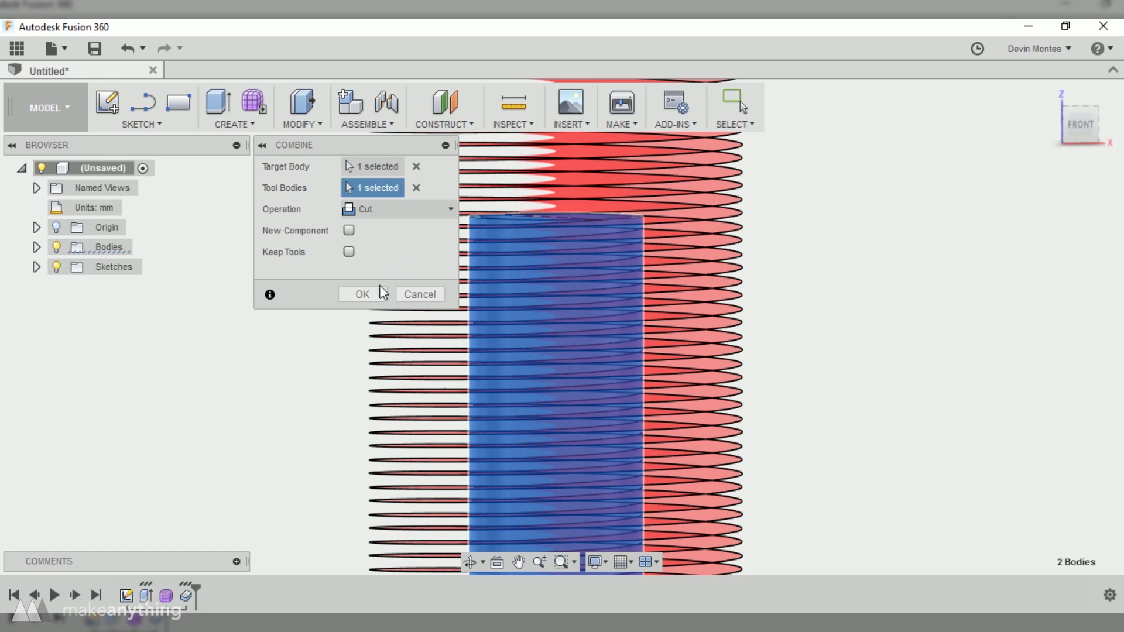
click(375, 293)
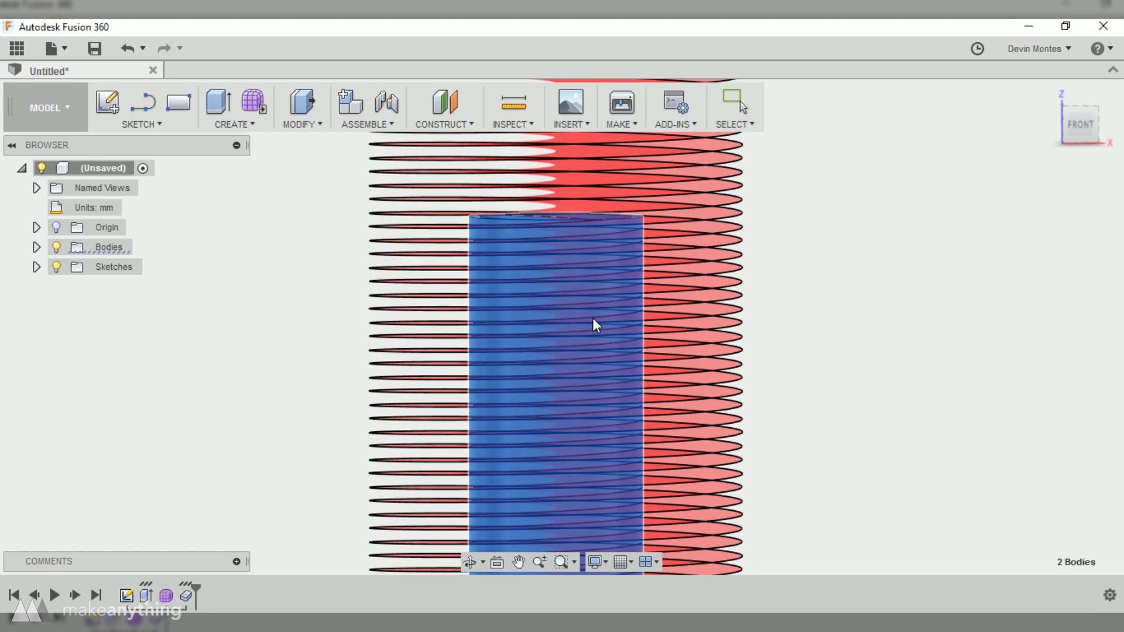
Orbit around the cut tube to inspect its underside, then select the bottom end face.
scroll(732, 415, down, 5)
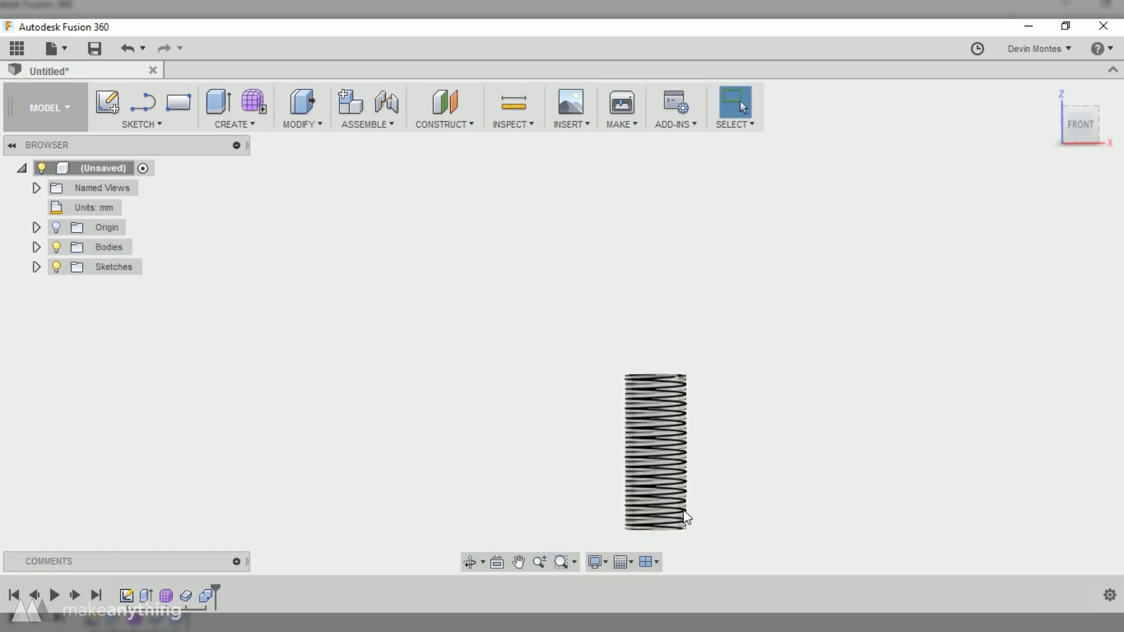
scroll(668, 510, up, 10)
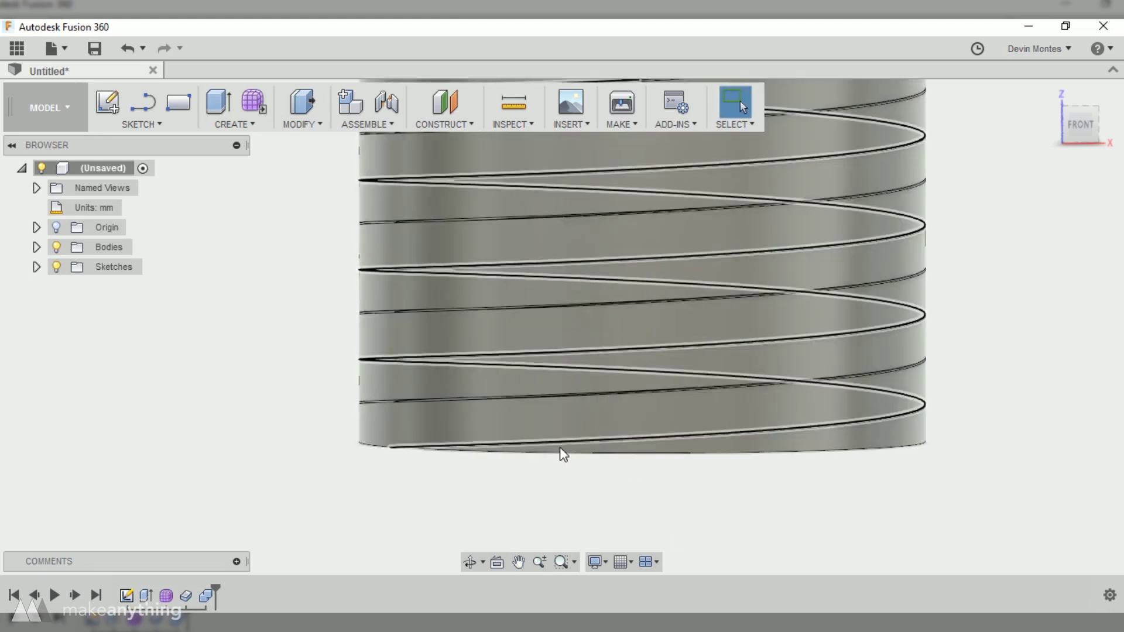
drag(584, 473, 328, 466)
scroll(381, 466, down, 8)
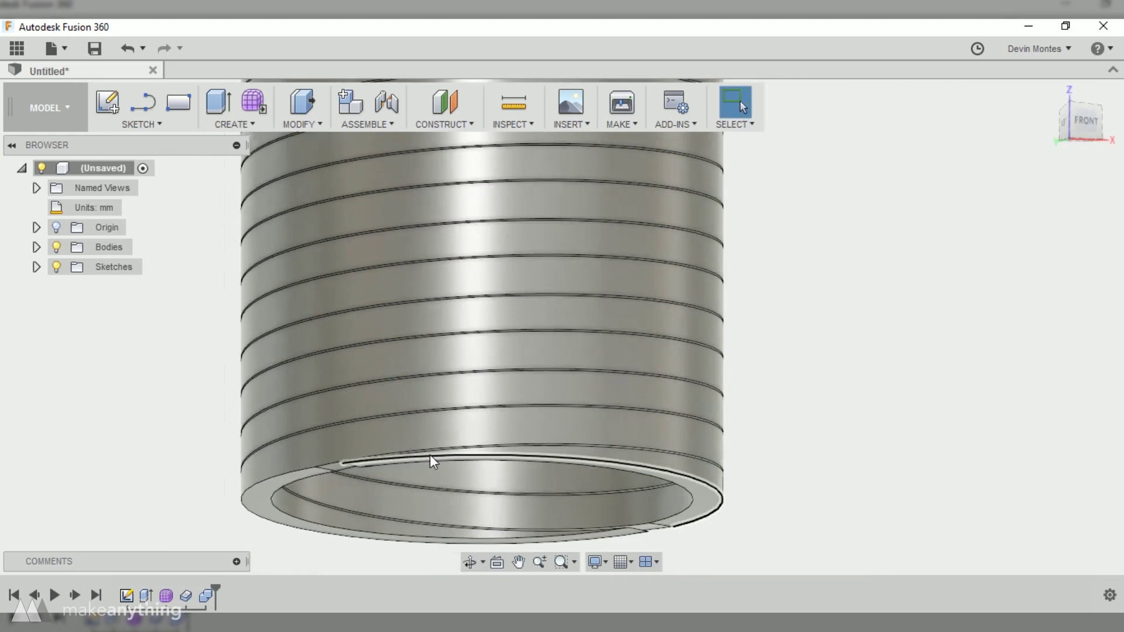
drag(476, 463, 475, 469)
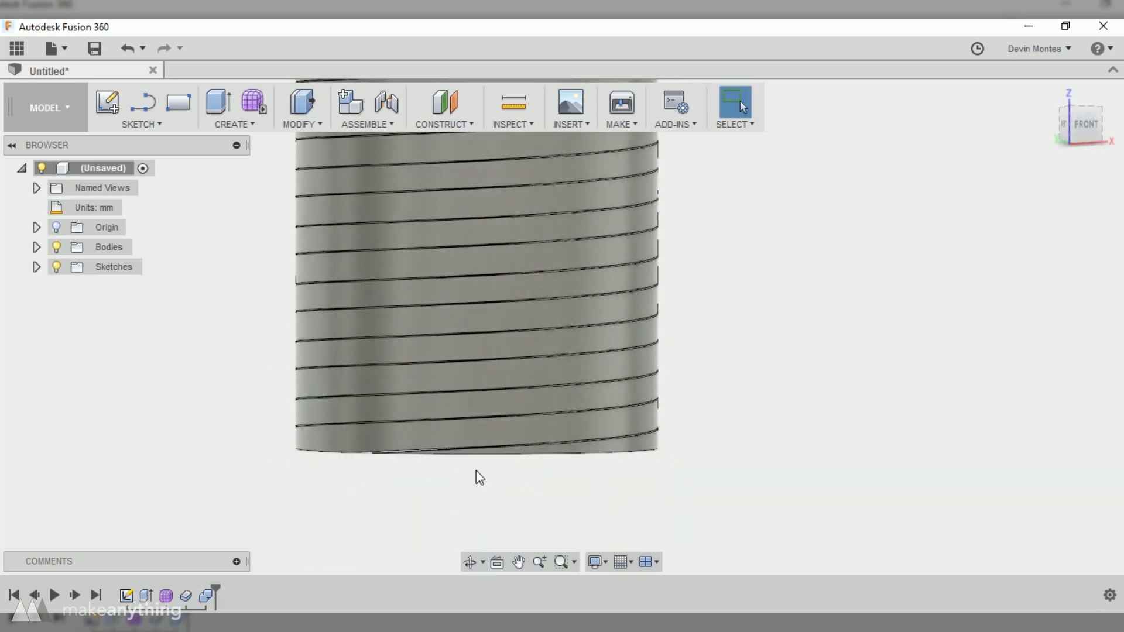
shift+middle_drag(476, 470, 546, 491)
click(550, 487)
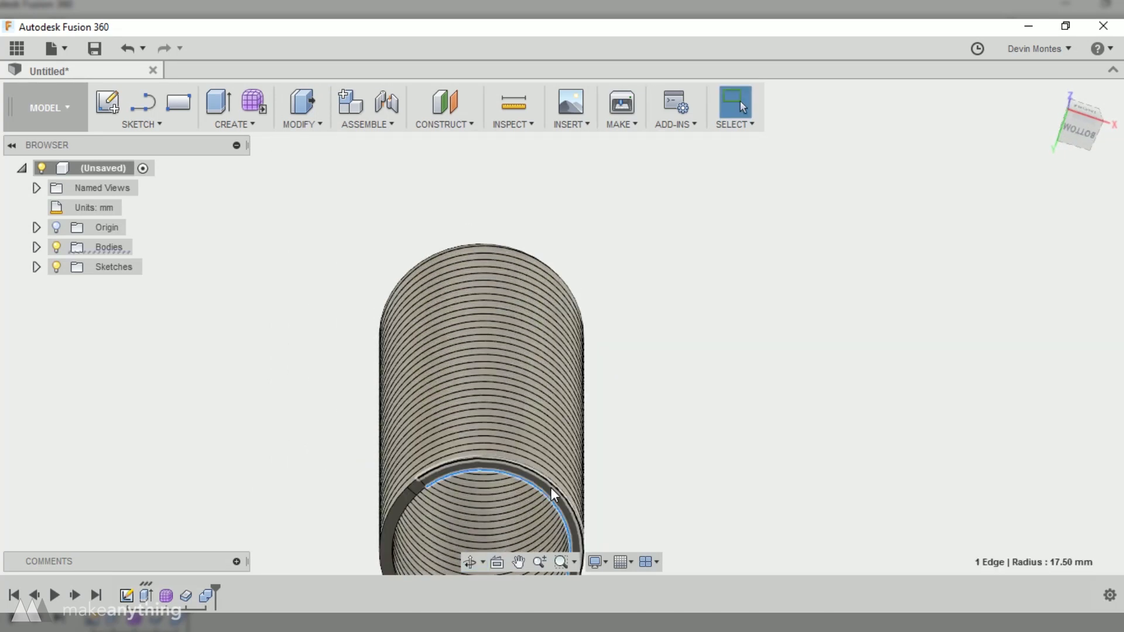
click(550, 487)
scroll(614, 447, down, 3)
shift+middle_drag(614, 448, 624, 540)
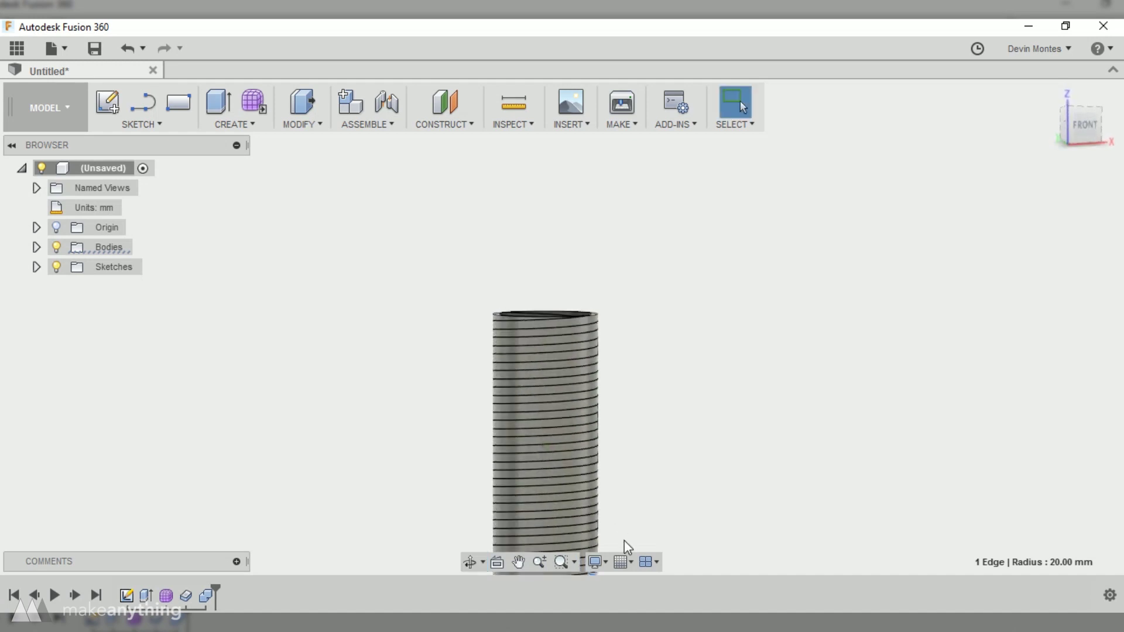
scroll(617, 486, down, 3)
middle_drag(617, 486, 597, 388)
scroll(542, 417, up, 5)
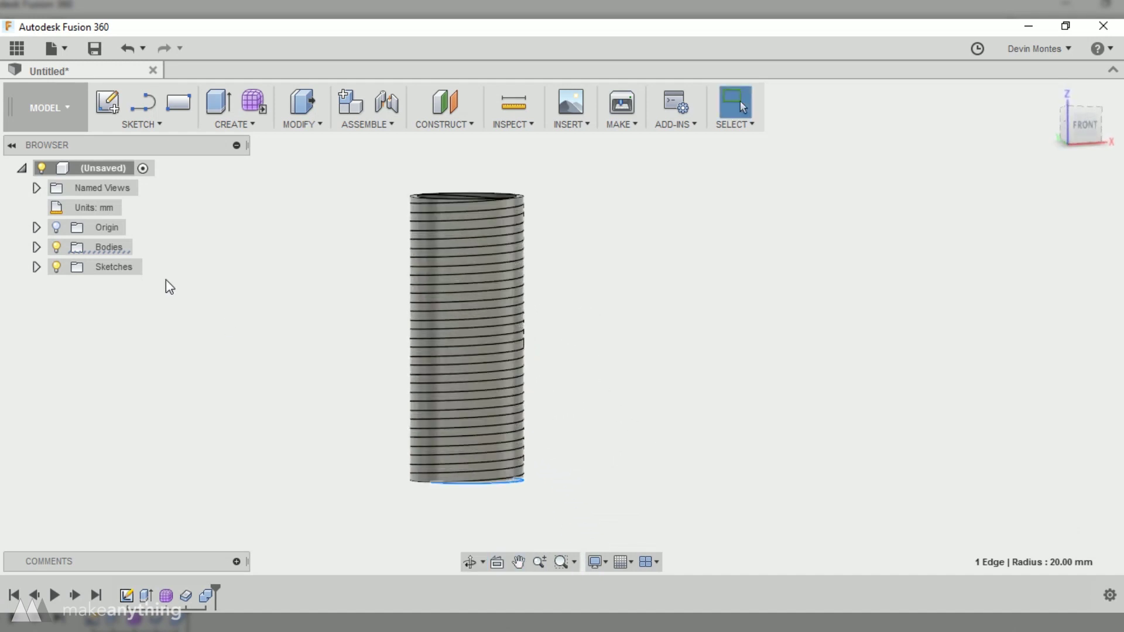
shift+middle_drag(189, 295, 513, 399)
scroll(522, 356, up, 3)
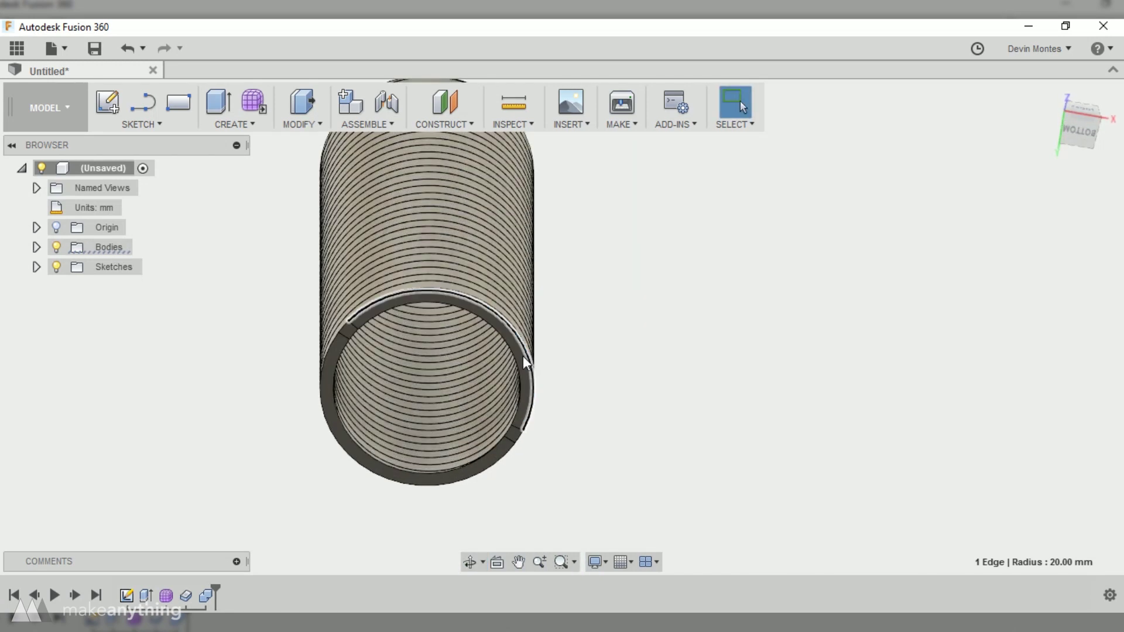
click(522, 358)
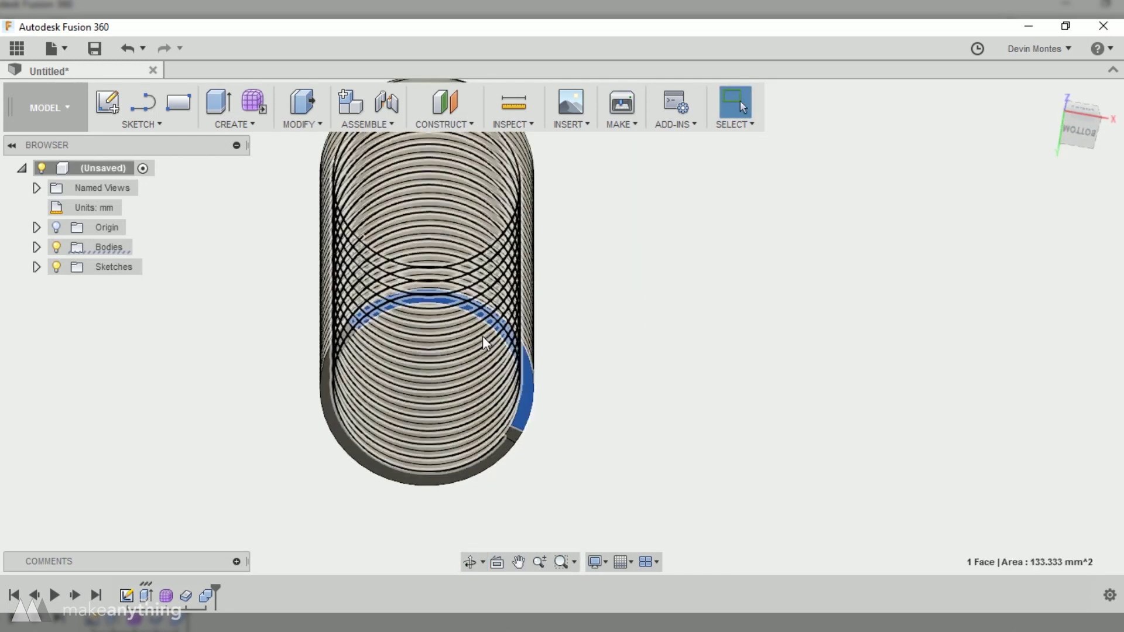
Sketch a circle on the tube's bottom face and join-extrude the outer ring 3 mm.
click(134, 112)
key(c)
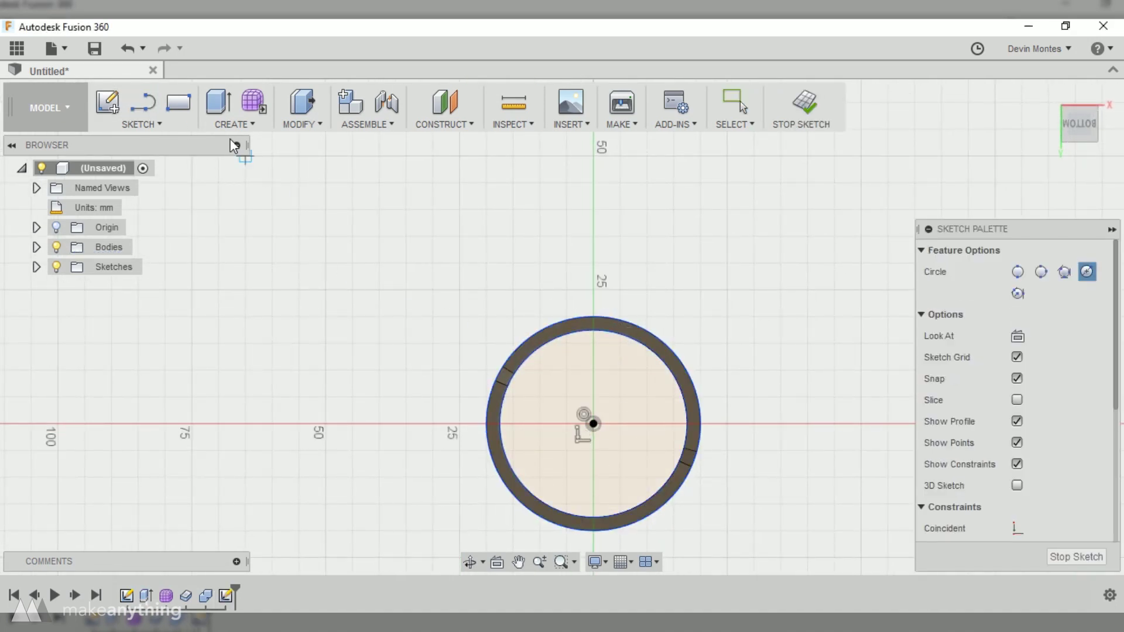
click(224, 124)
click(230, 159)
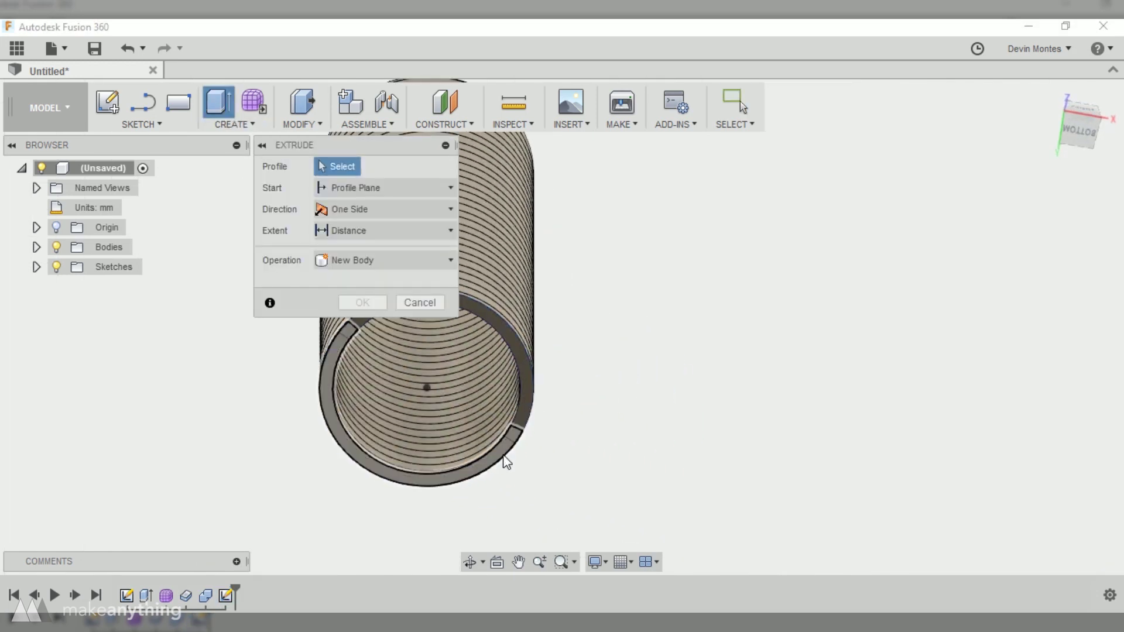
click(504, 459)
shift+middle_drag(560, 387, 602, 459)
text(3)
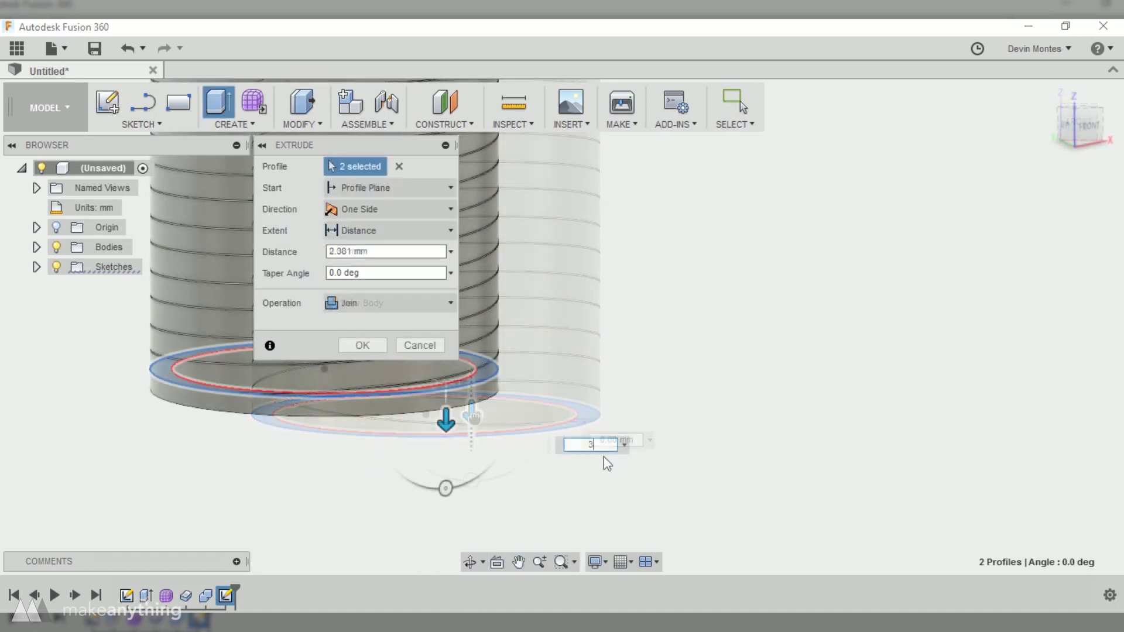
click(355, 346)
click(238, 459)
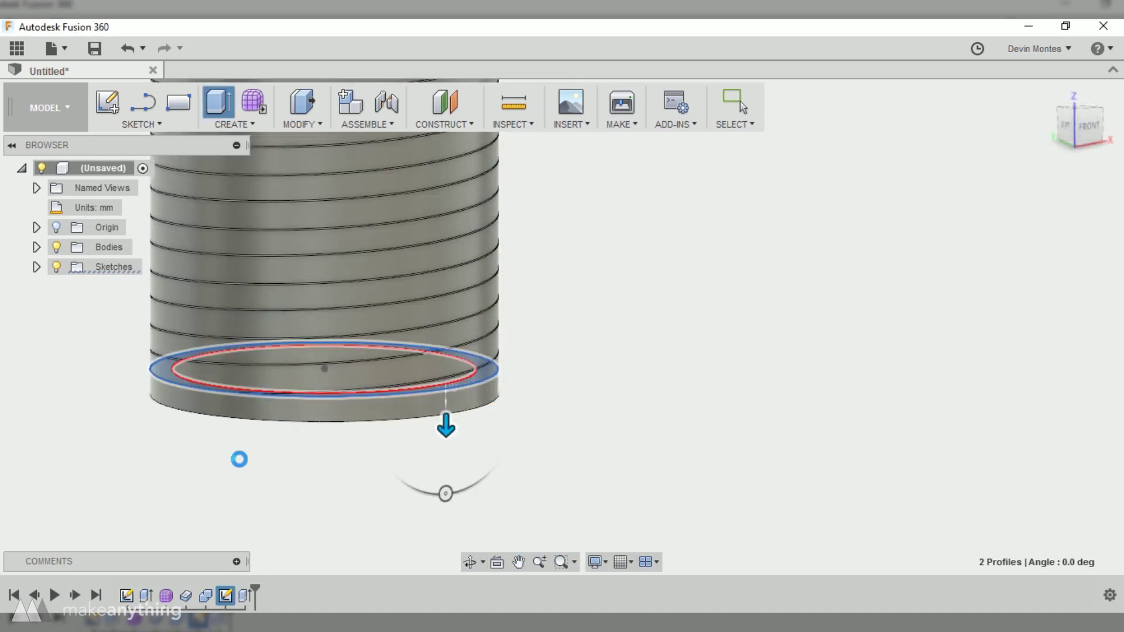
scroll(243, 444, up, 3)
shift+middle_drag(244, 444, 245, 392)
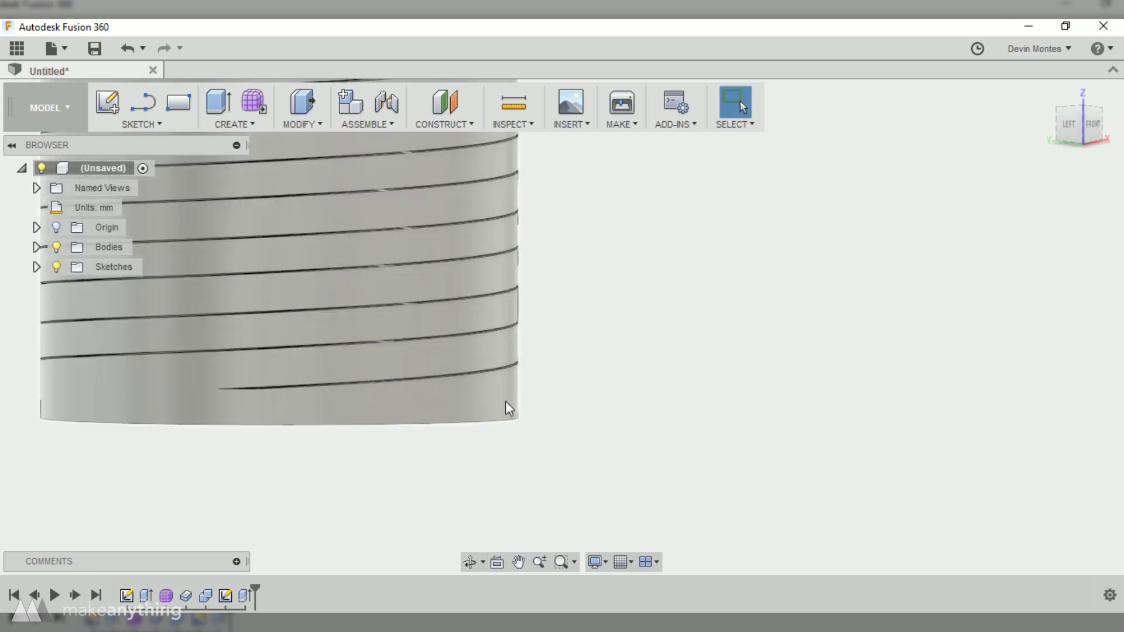
scroll(503, 410, down, 5)
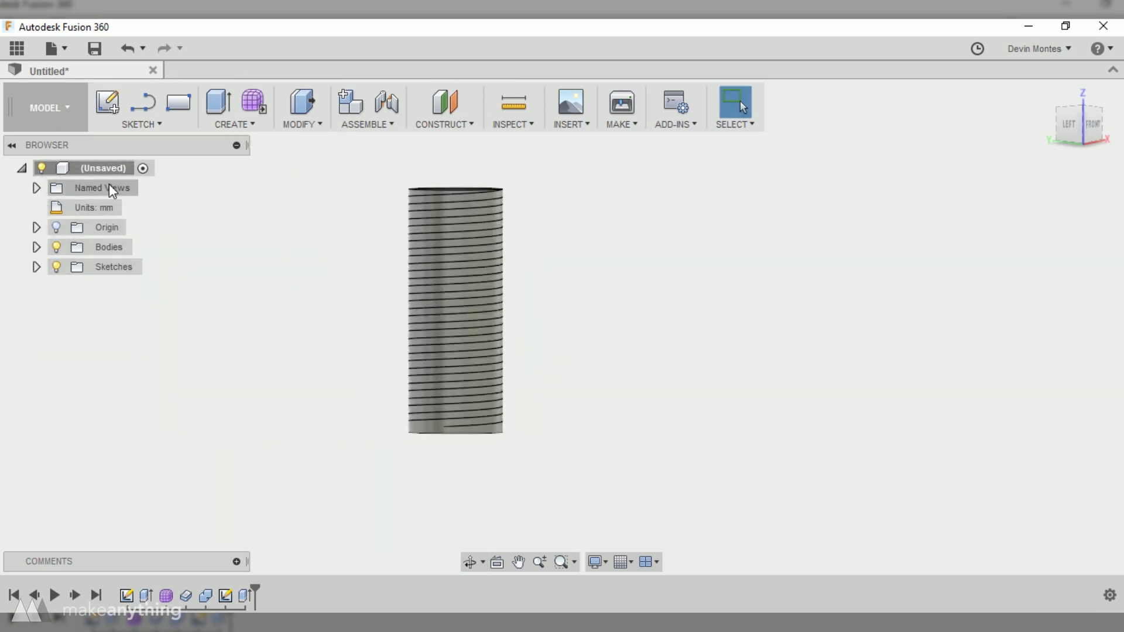
Cut a rectangle on the front plane symmetrically 30.844 mm through the coil end.
click(179, 103)
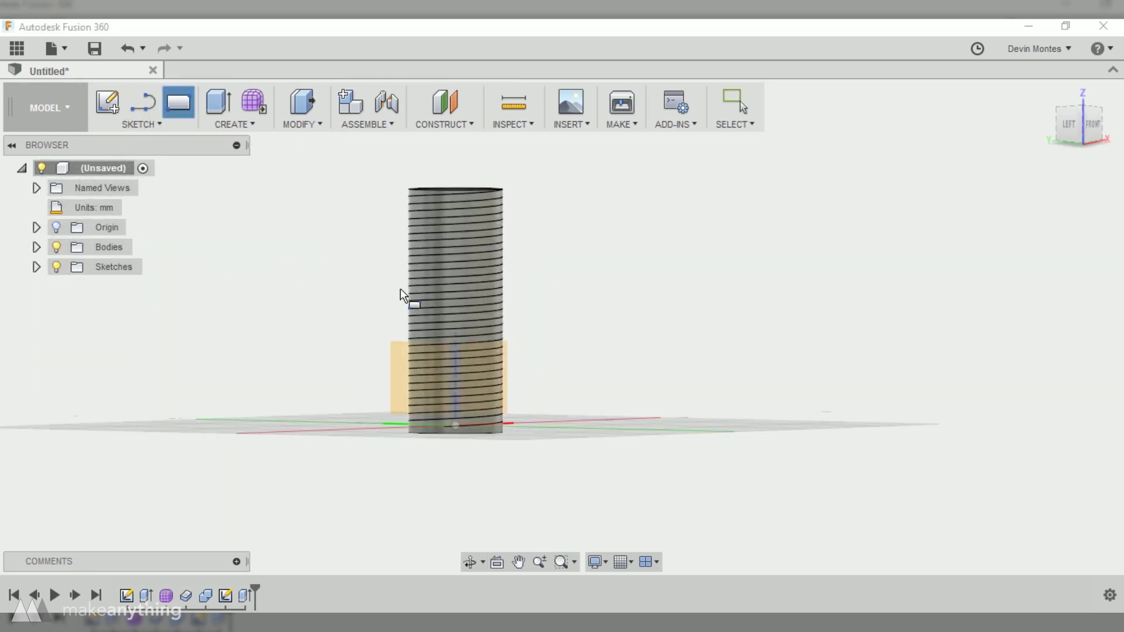
click(492, 382)
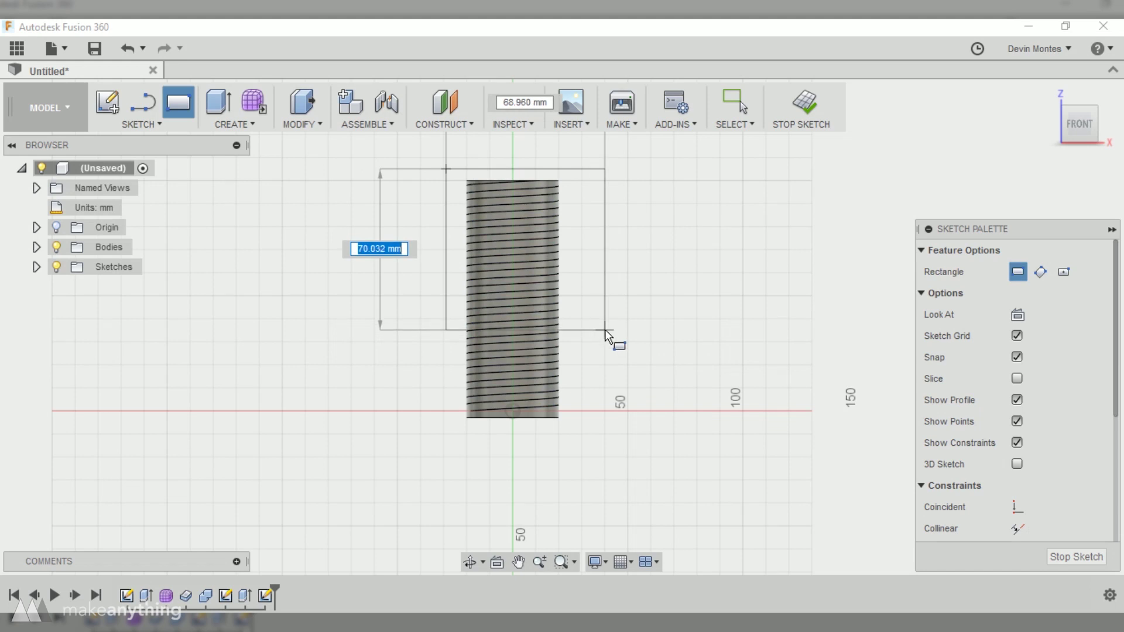
click(605, 330)
click(237, 126)
click(238, 160)
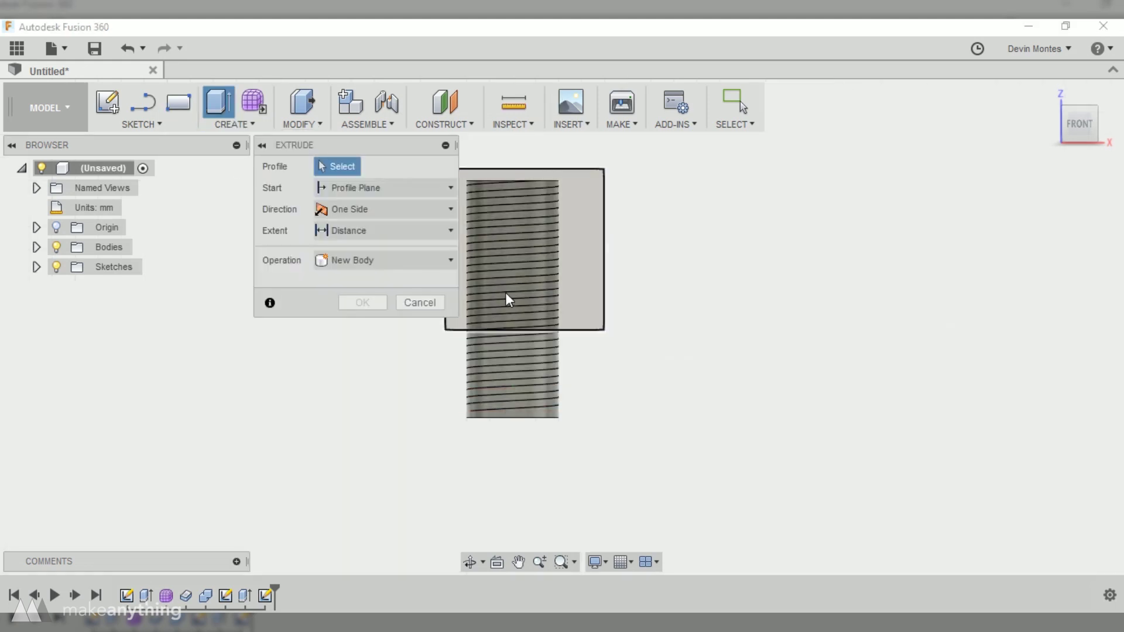
click(507, 298)
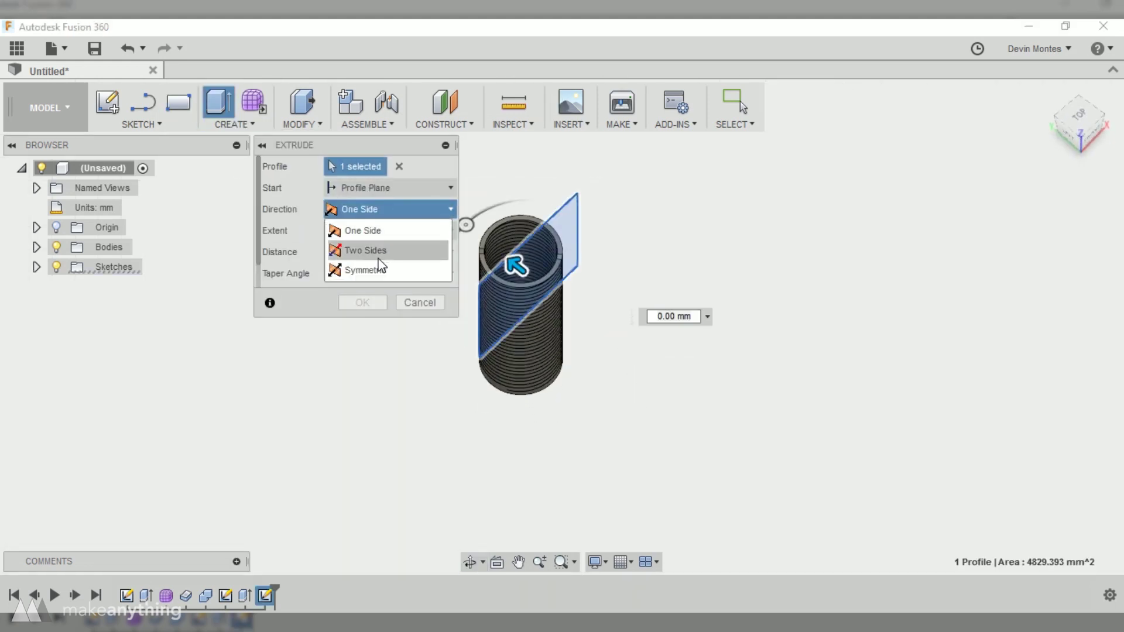
click(374, 270)
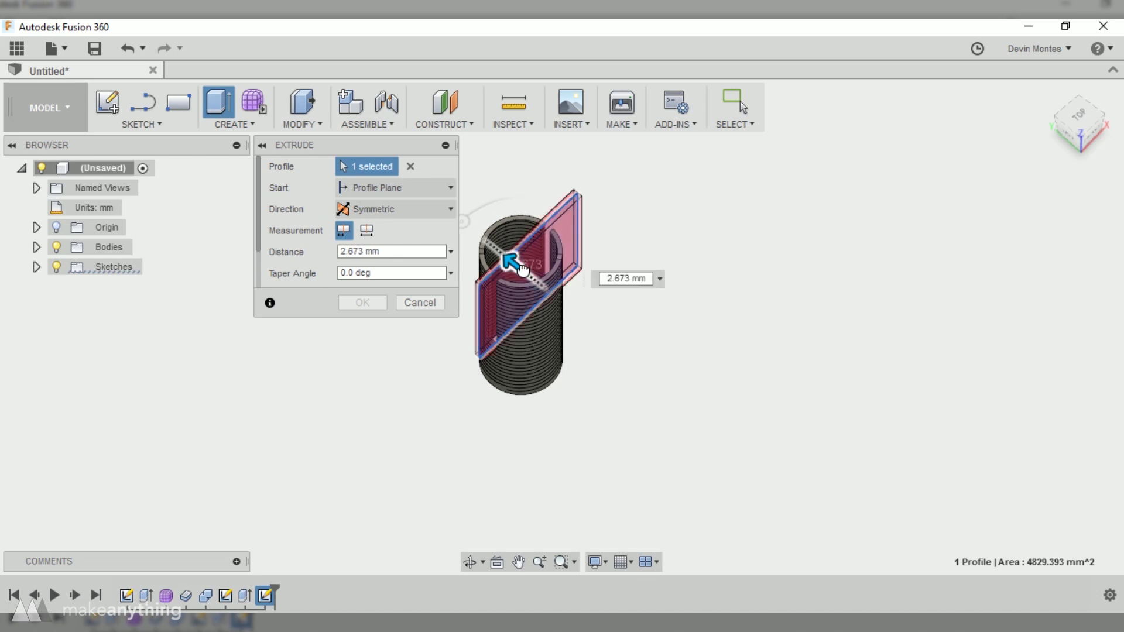
drag(523, 270, 477, 234)
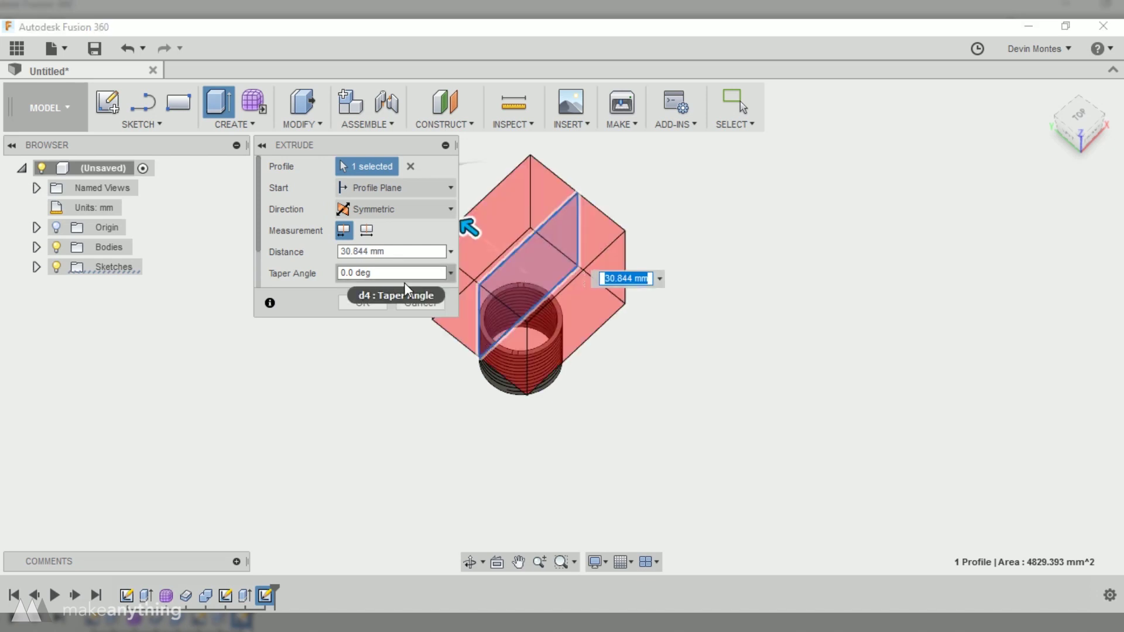
click(384, 306)
shift+middle_drag(510, 436, 535, 409)
scroll(534, 409, up, 3)
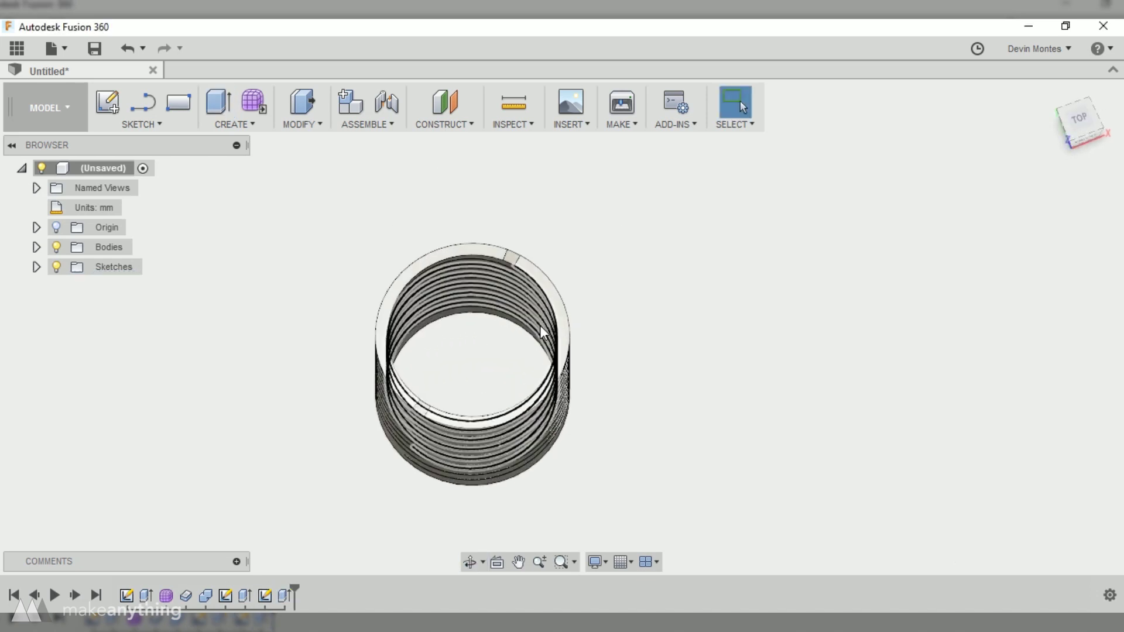
Sketch a 35 mm circle on the coil's end face and extrude a 3 mm ring cap.
click(143, 103)
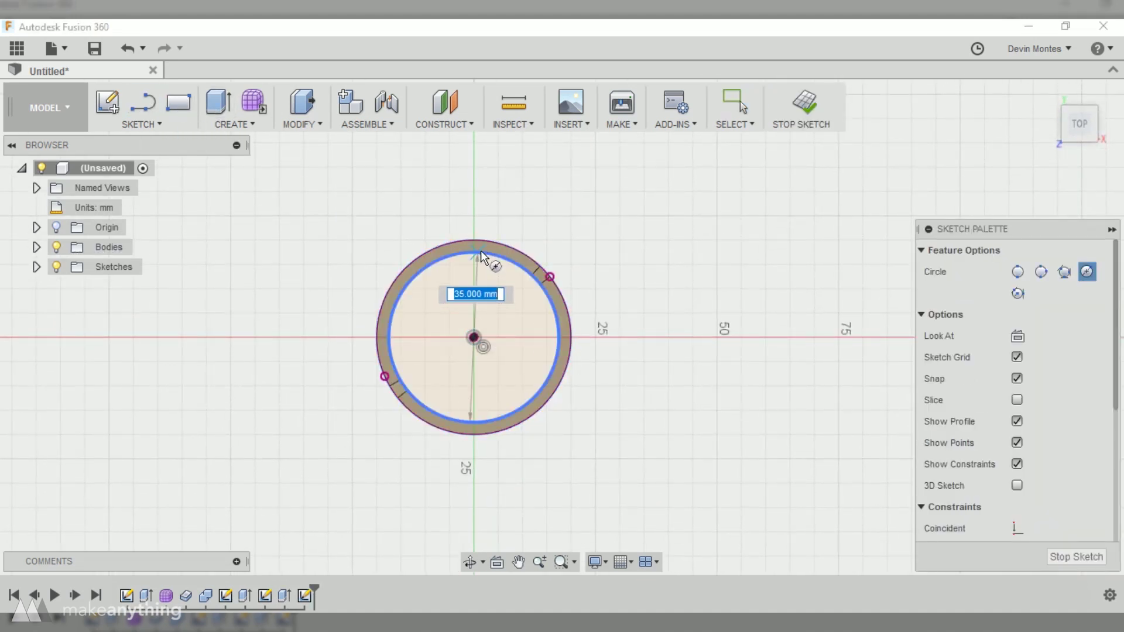
click(482, 258)
key(e)
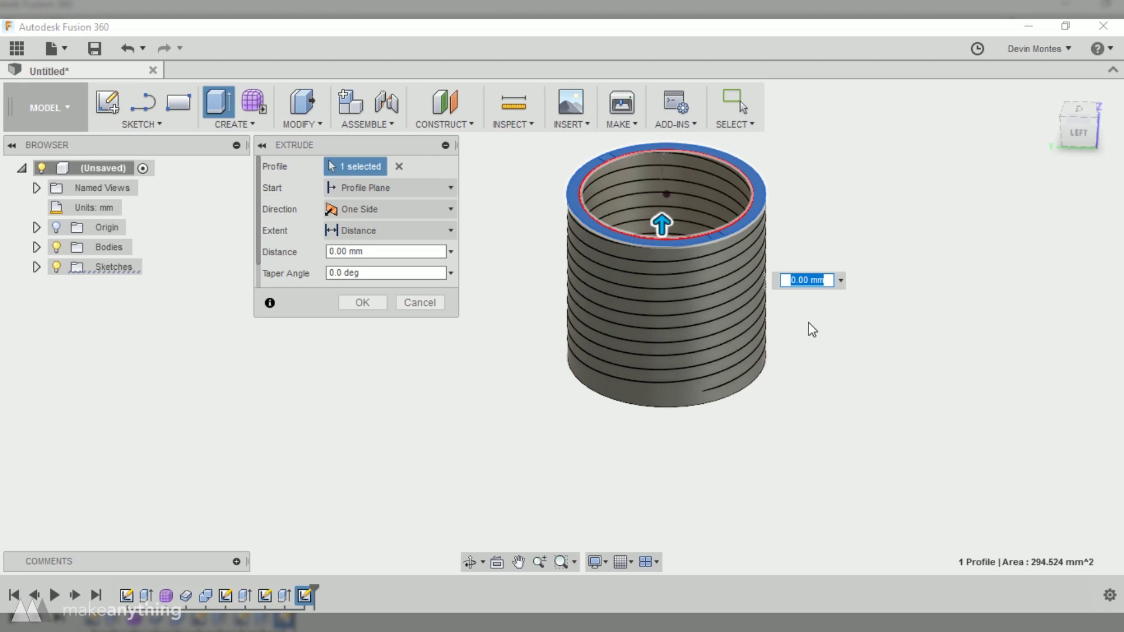
text(3)
key(Return)
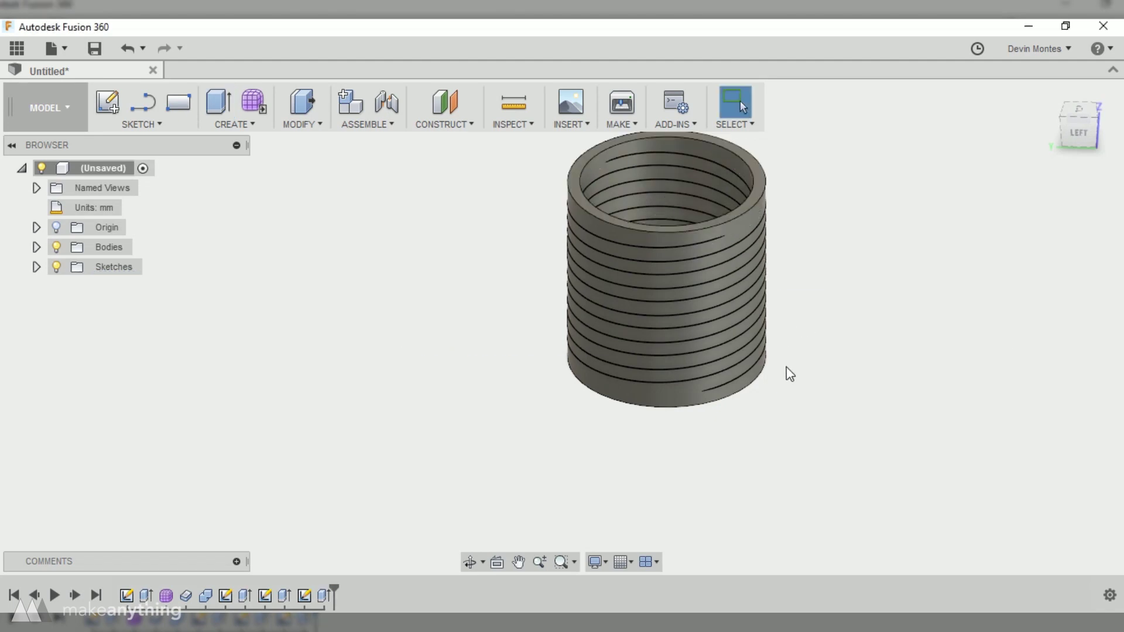
shift+middle_drag(785, 372, 725, 349)
Chamfer the top and bottom end-ring edges by 0.5 mm.
text(scha)
key(Return)
click(560, 475)
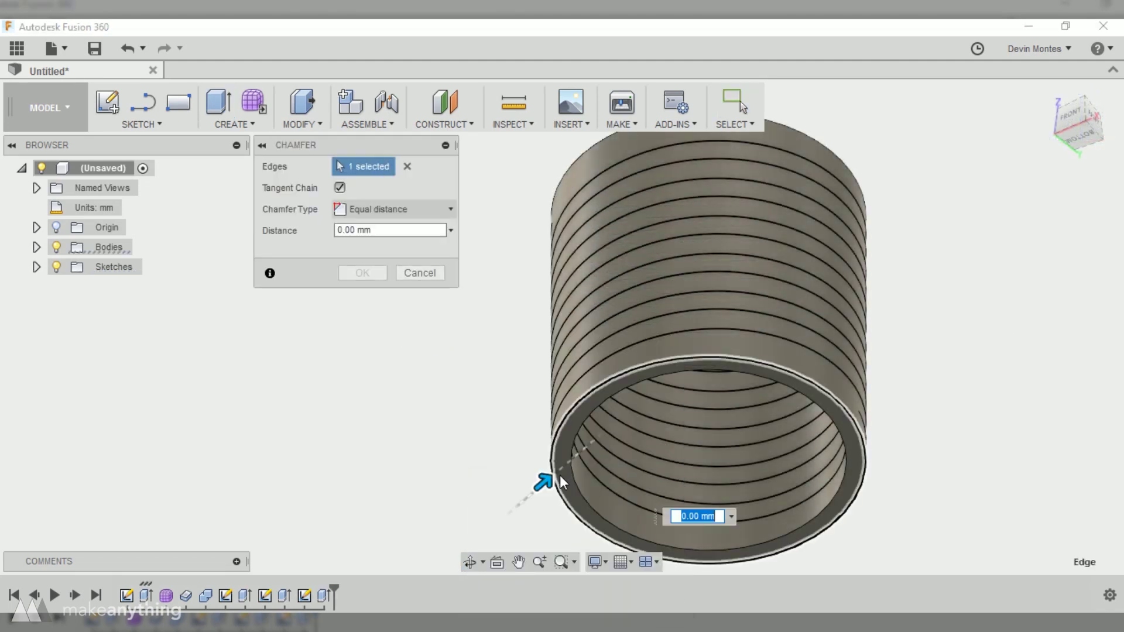
shift+middle_drag(560, 475, 555, 245)
click(555, 246)
shift+middle_drag(529, 326, 588, 163)
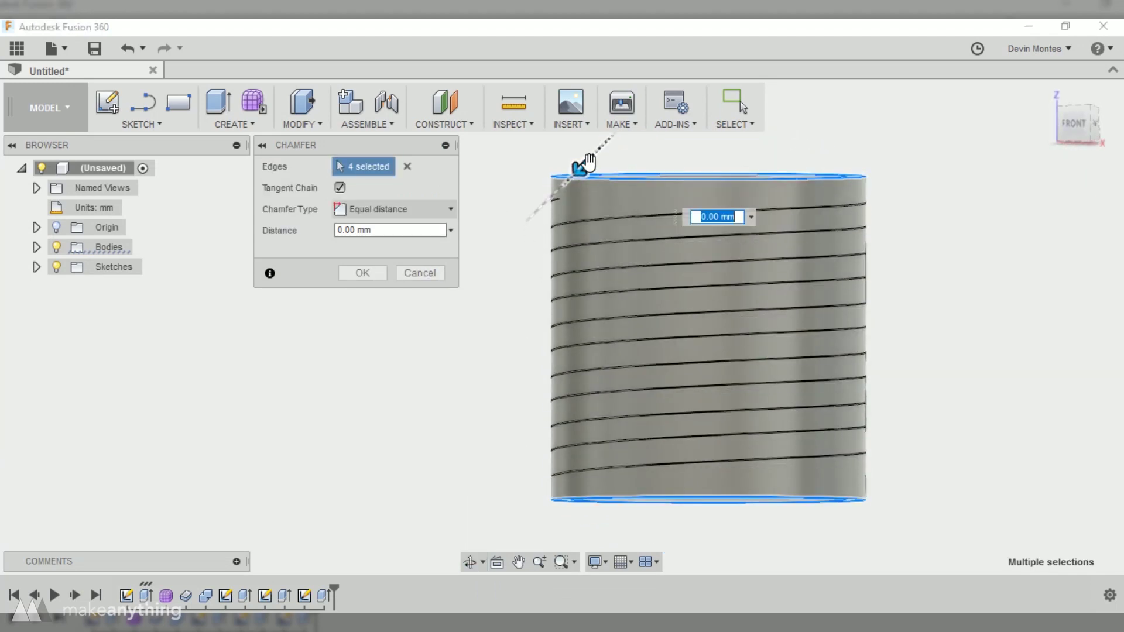
drag(581, 169, 577, 174)
shift+middle_drag(577, 174, 694, 314)
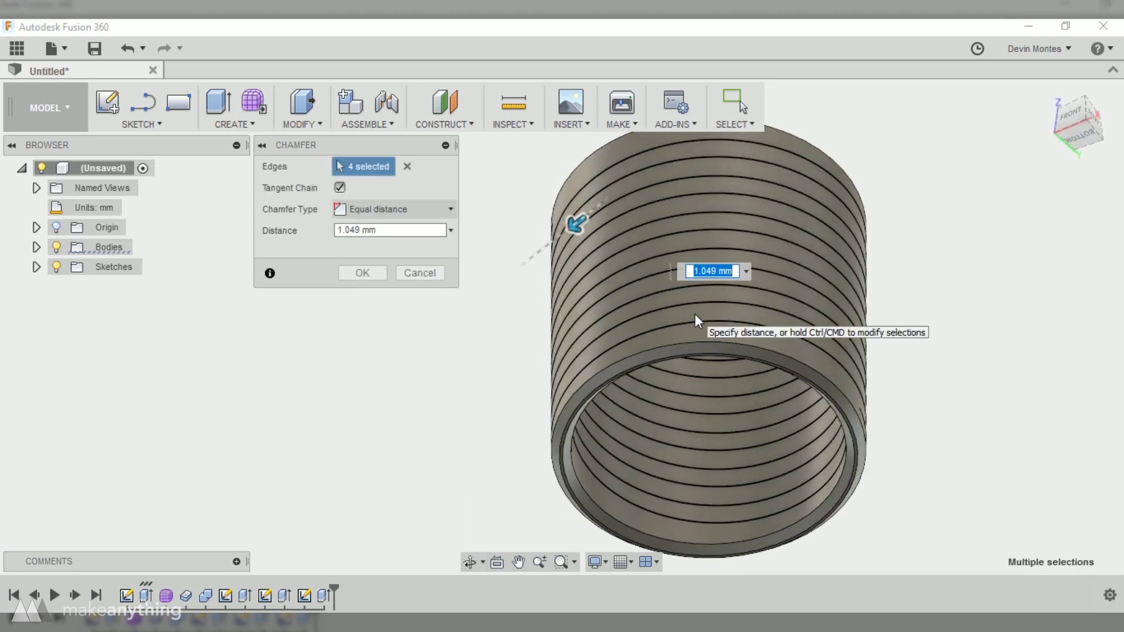
text(.5)
click(363, 272)
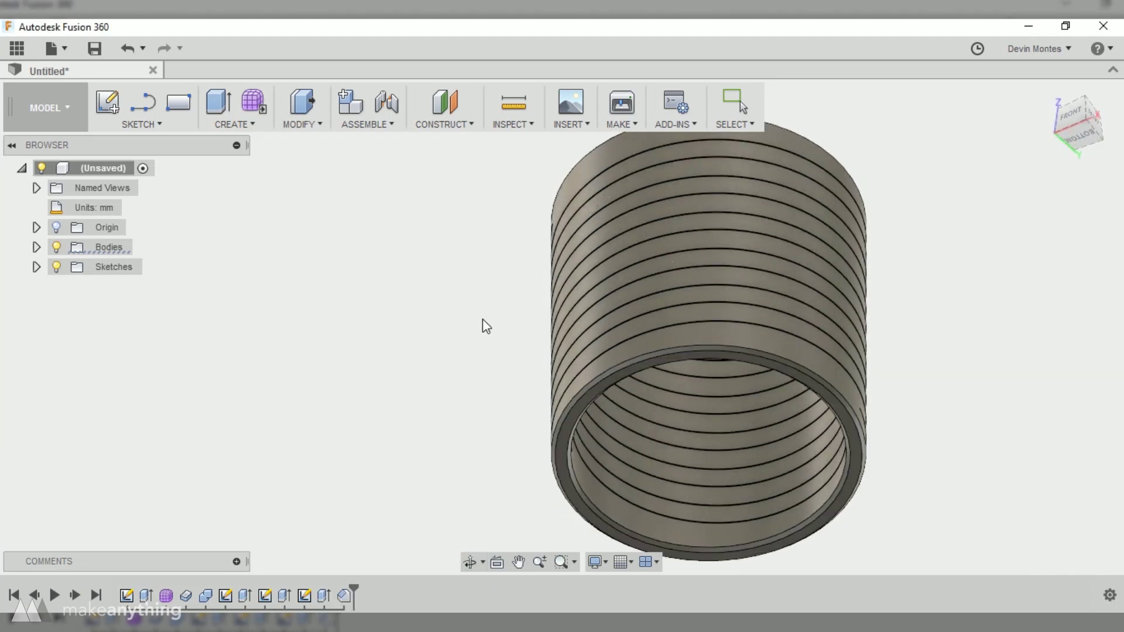
Chamfer several of the coil's spiral edges by 0.5 mm.
shift+middle_drag(484, 327, 584, 455)
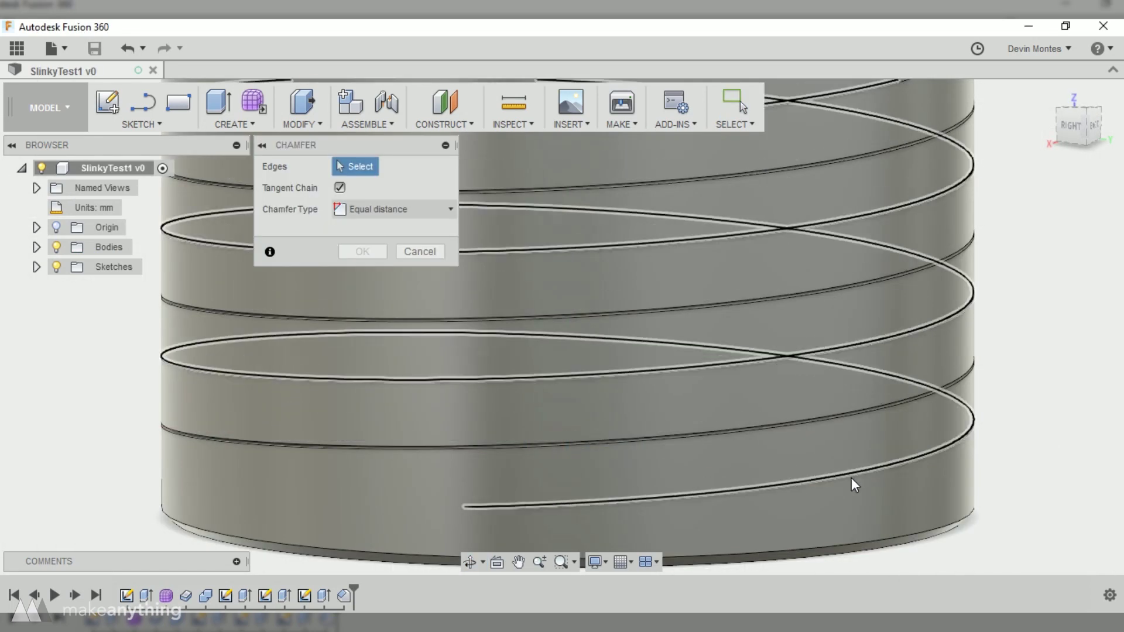
click(853, 478)
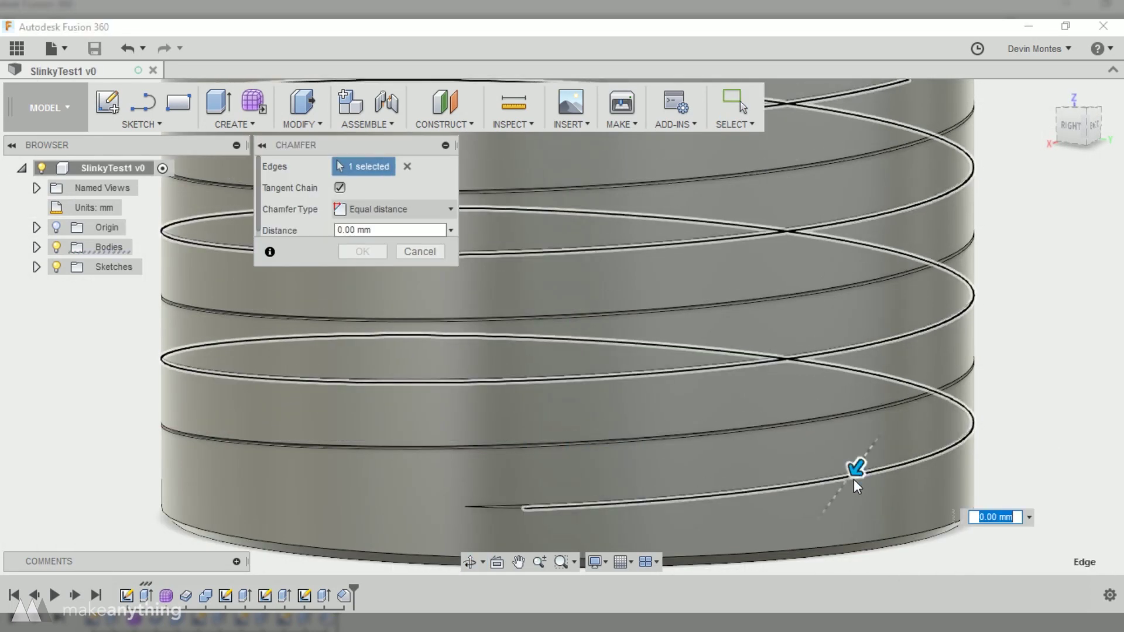
click(883, 463)
text(.5)
key(Return)
shift+middle_drag(1042, 471, 973, 431)
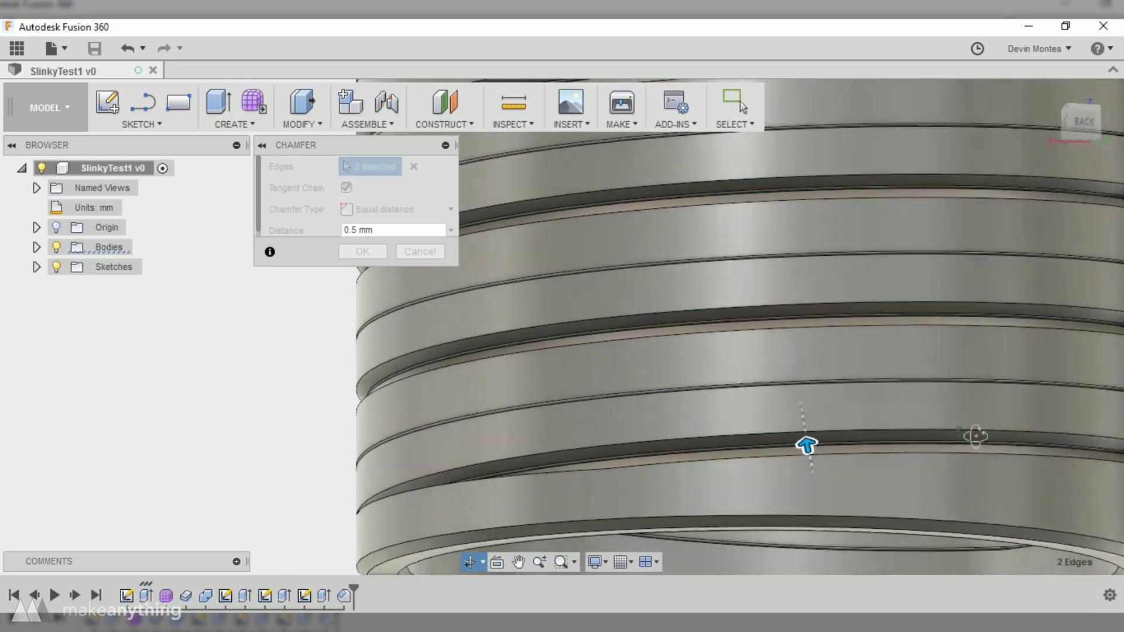
scroll(973, 432, down, 3)
scroll(767, 283, up, 2)
scroll(767, 283, up, 3)
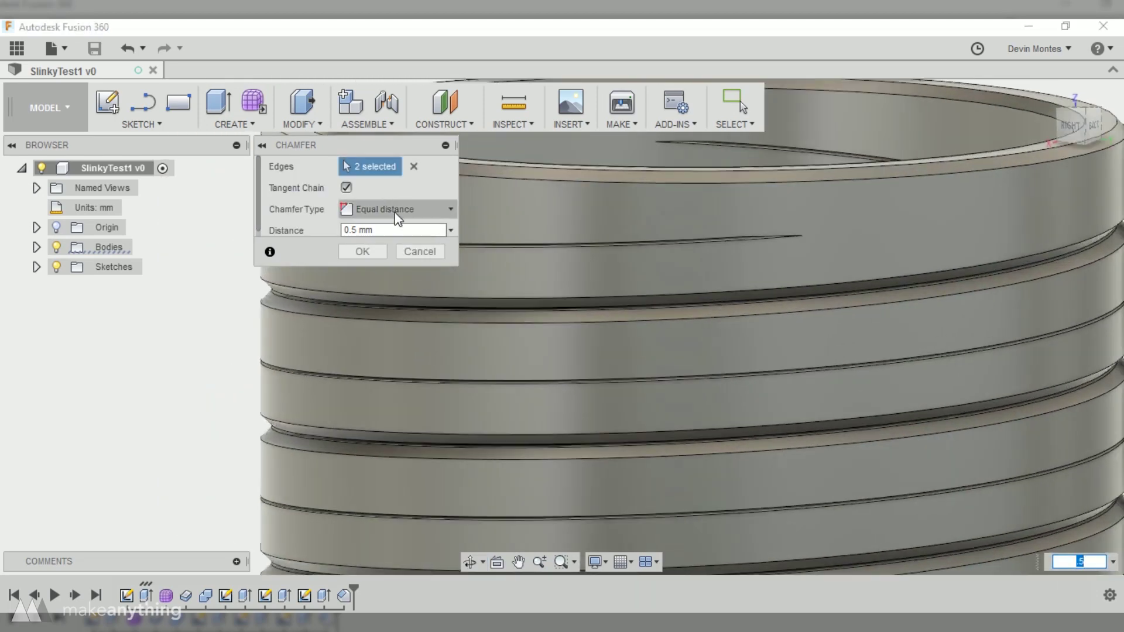
click(416, 363)
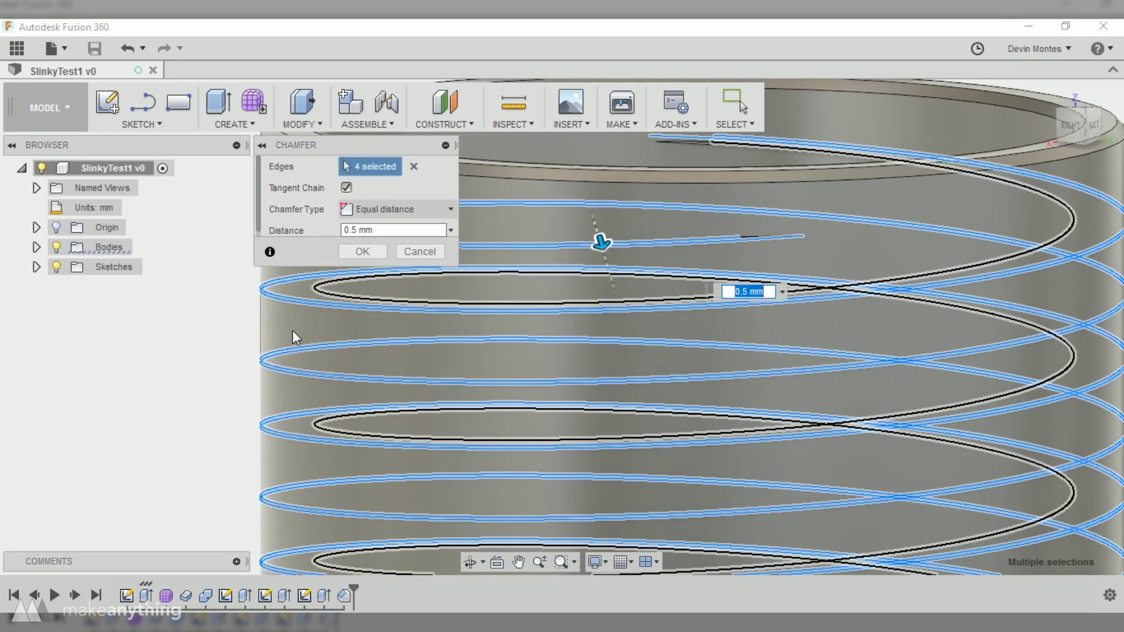
click(362, 251)
Edit Chamfer2 to include the remaining unchamfered spiral edges.
scroll(596, 449, down, 3)
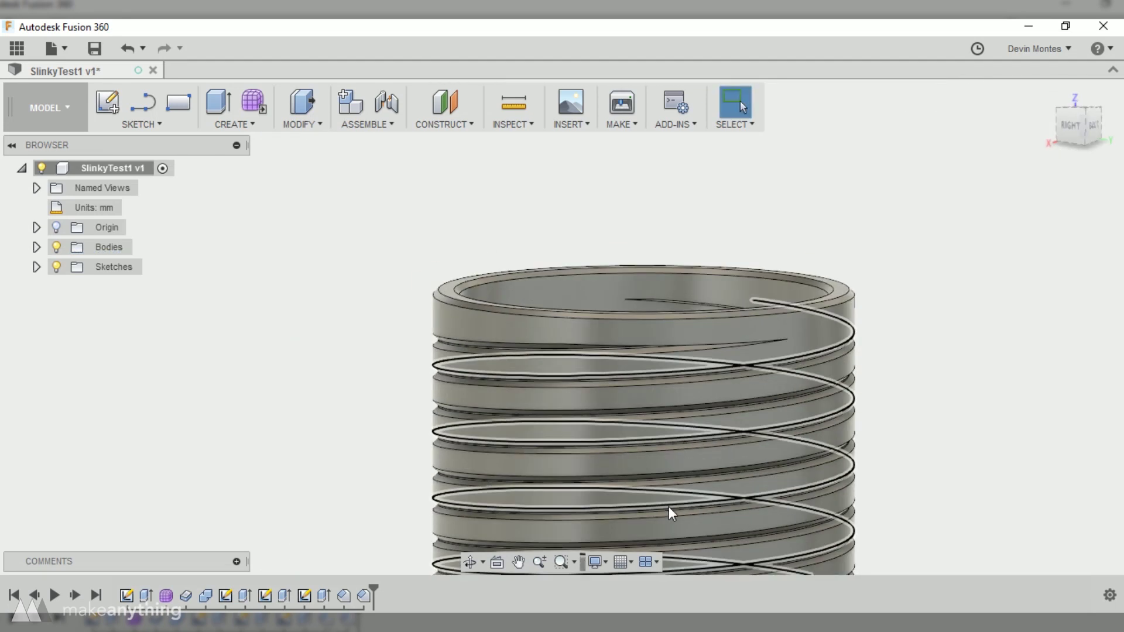
right_click(364, 596)
key(Escape)
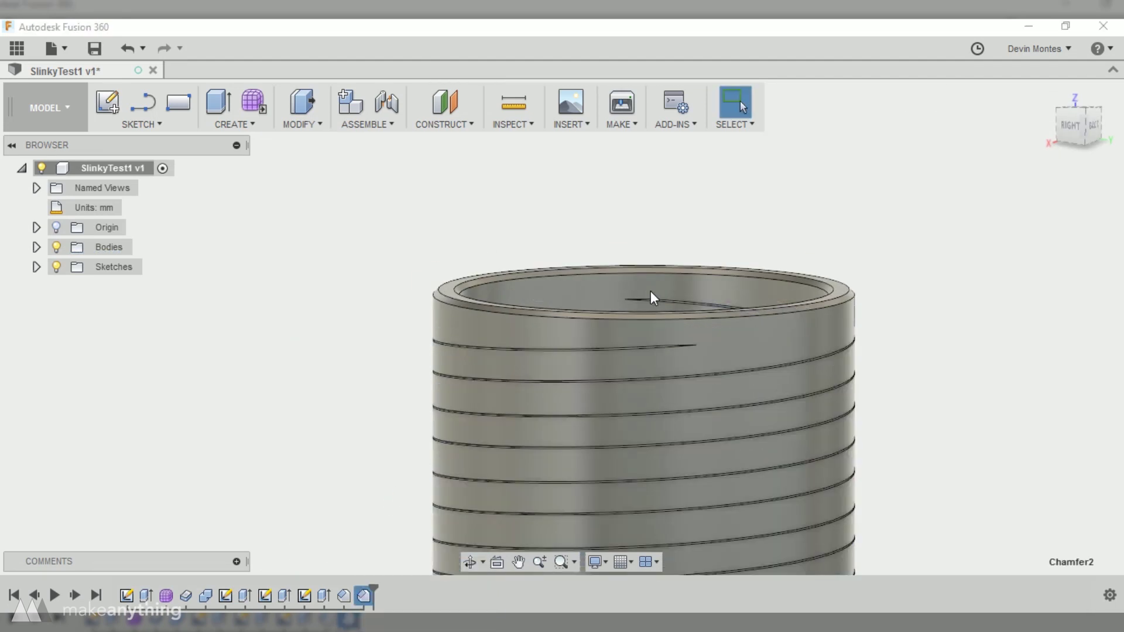
click(729, 305)
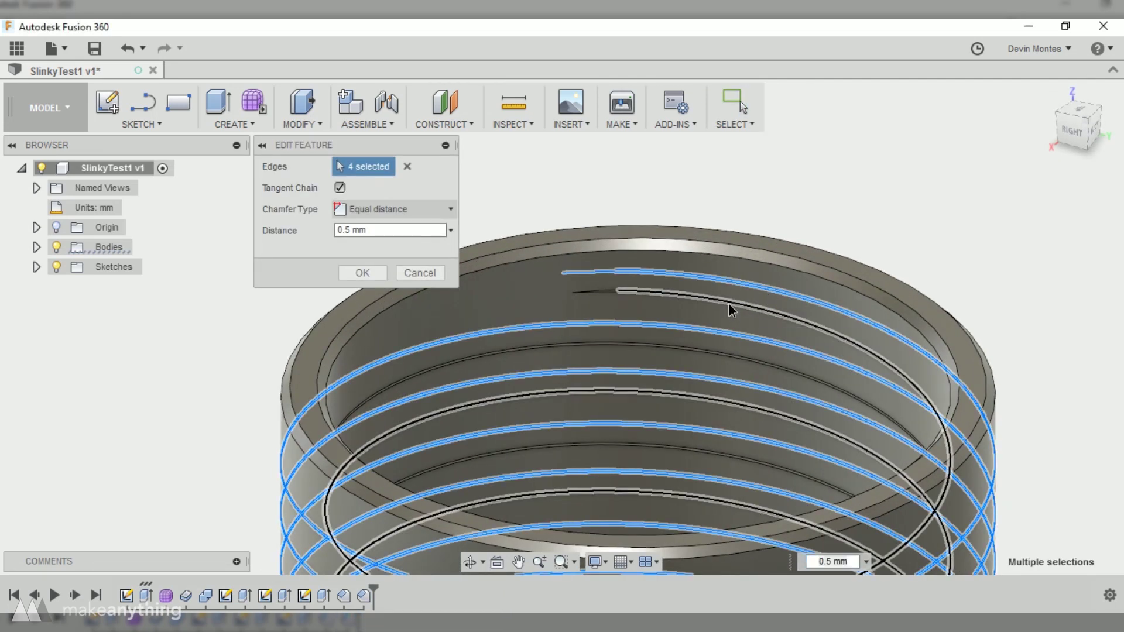
click(746, 353)
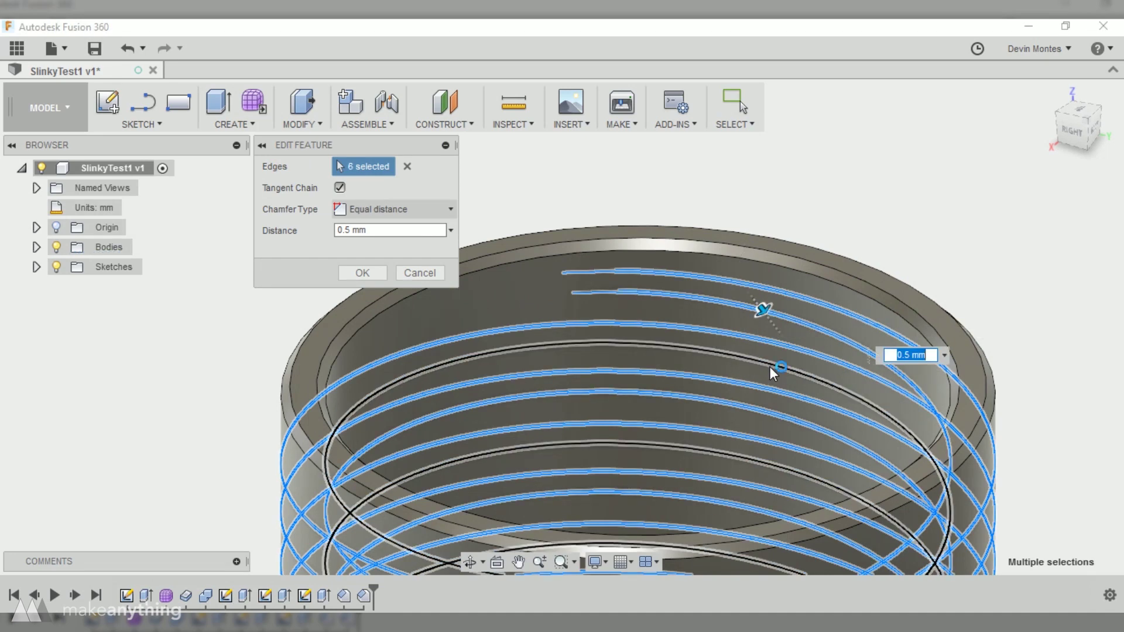
click(767, 367)
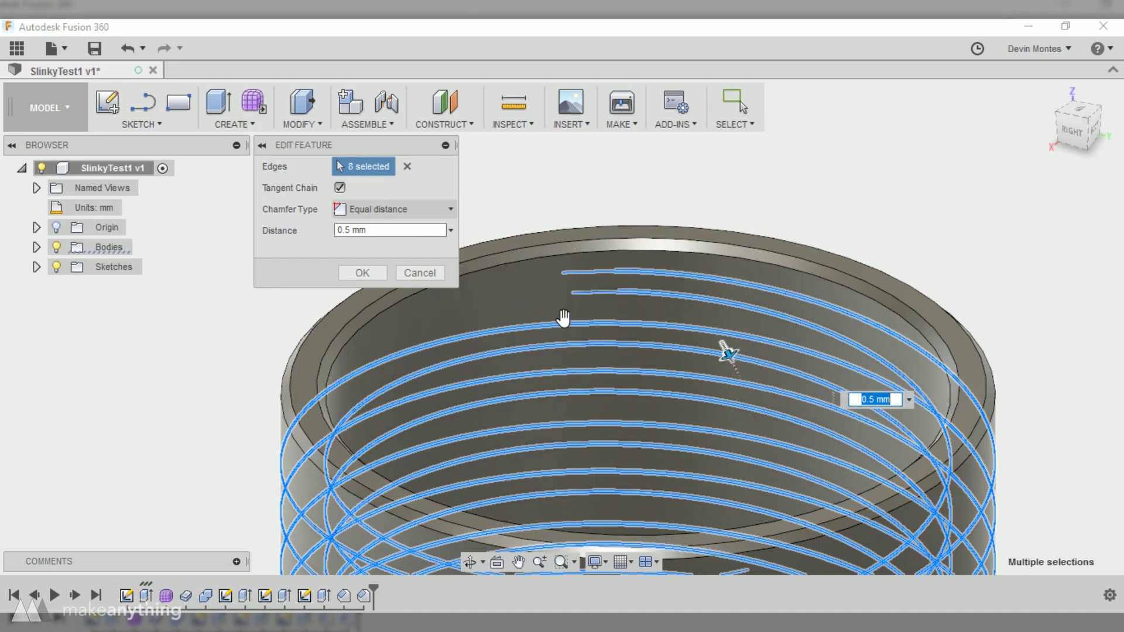
click(362, 273)
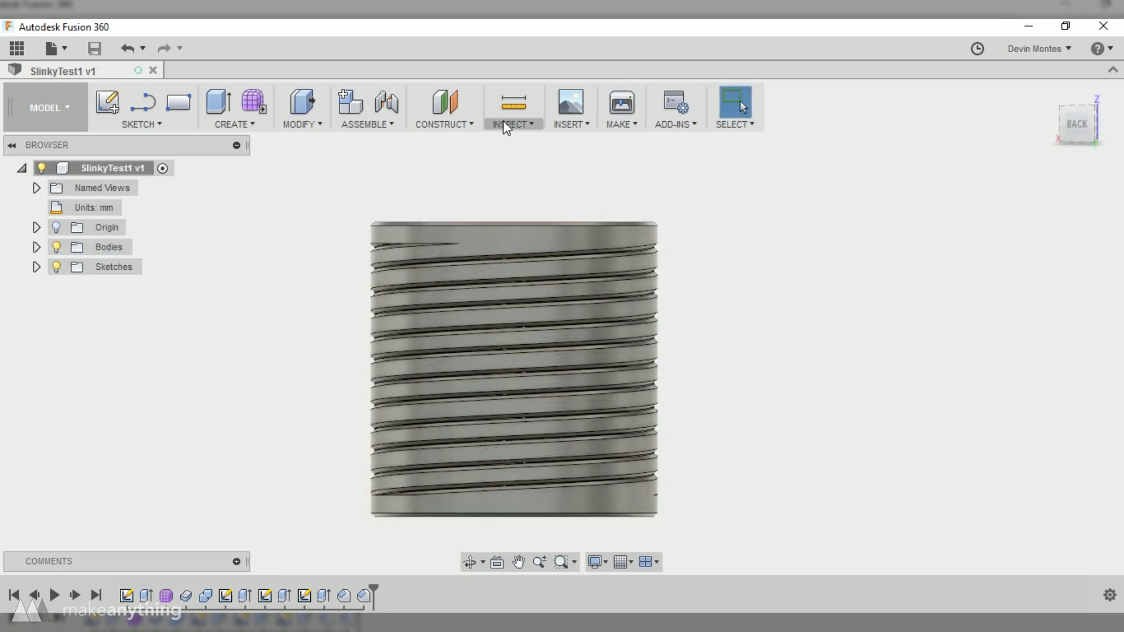
Add a section analysis on the YZ origin plane and zoom into the hatched coil profile.
click(507, 124)
click(531, 261)
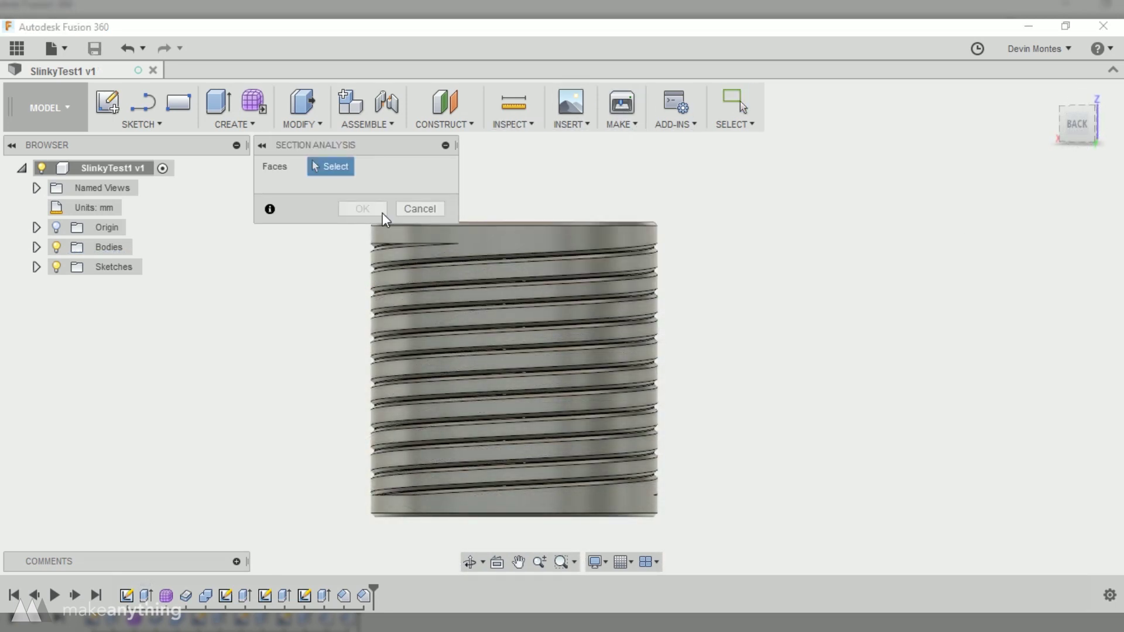
click(35, 228)
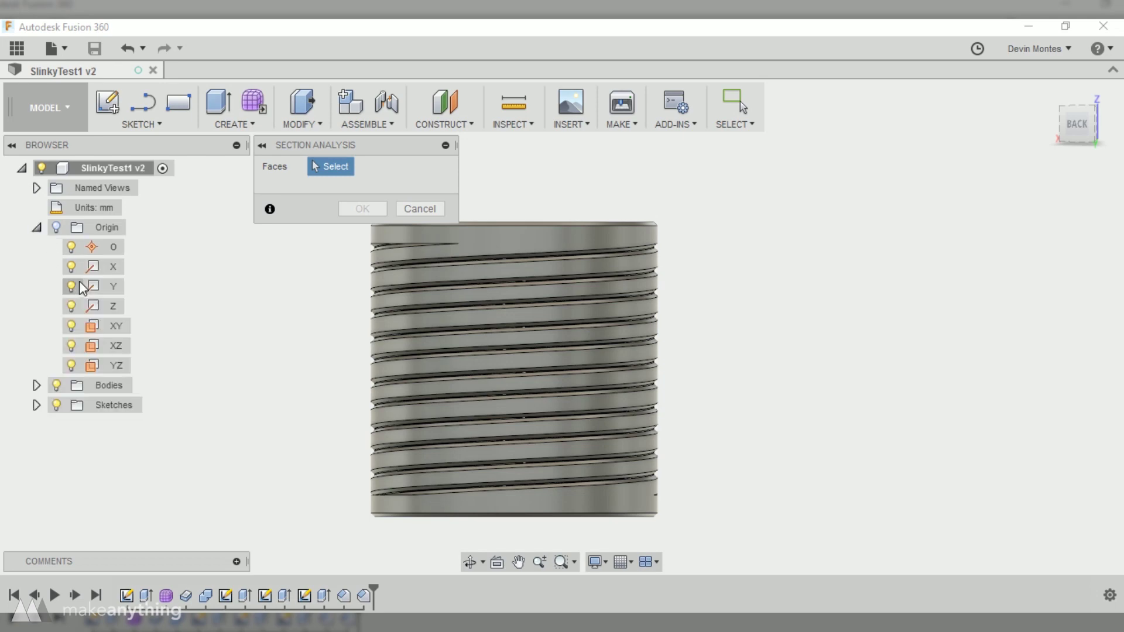
click(94, 369)
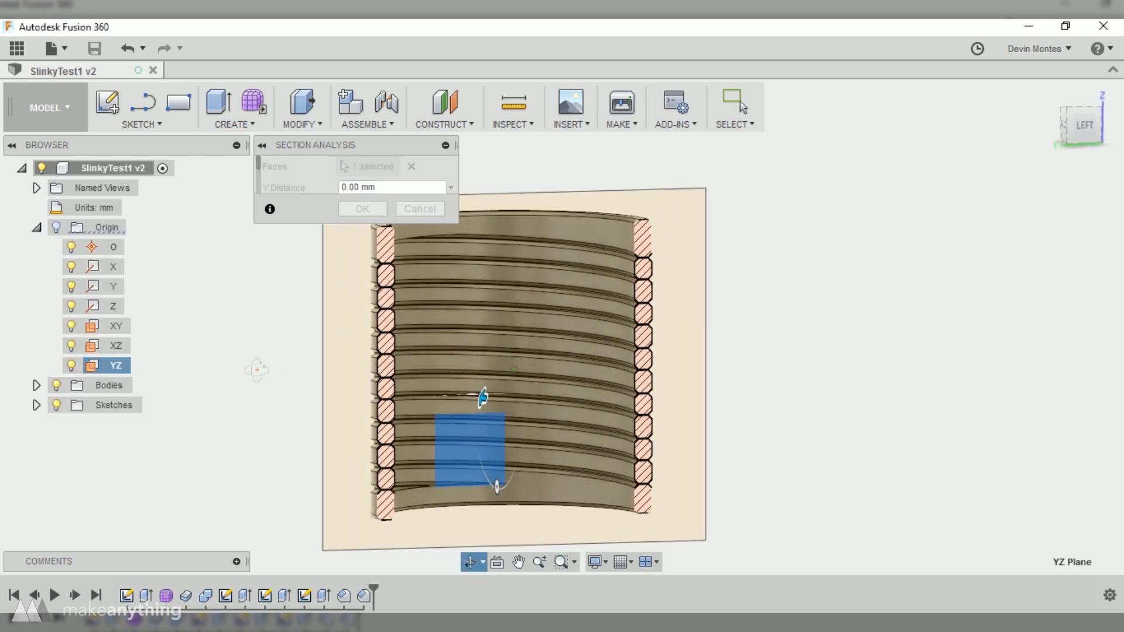
click(362, 209)
scroll(412, 458, up, 10)
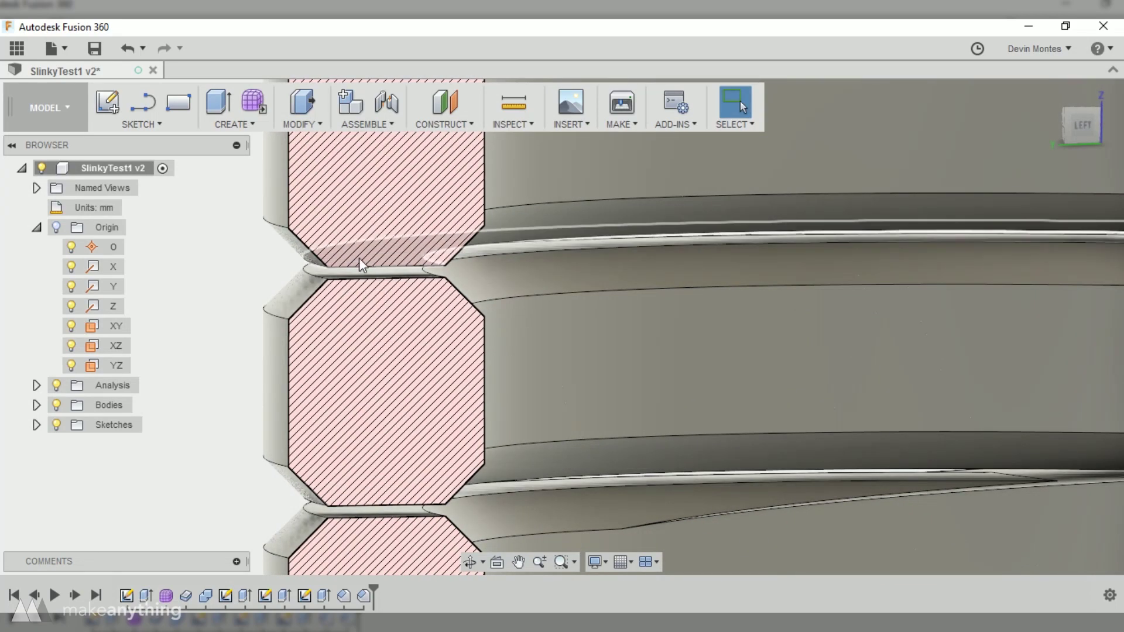
mouse_move(360, 260)
middle_down()
mouse_move(396, 469)
mouse_move(423, 344)
middle_up()
scroll(431, 328, down, 5)
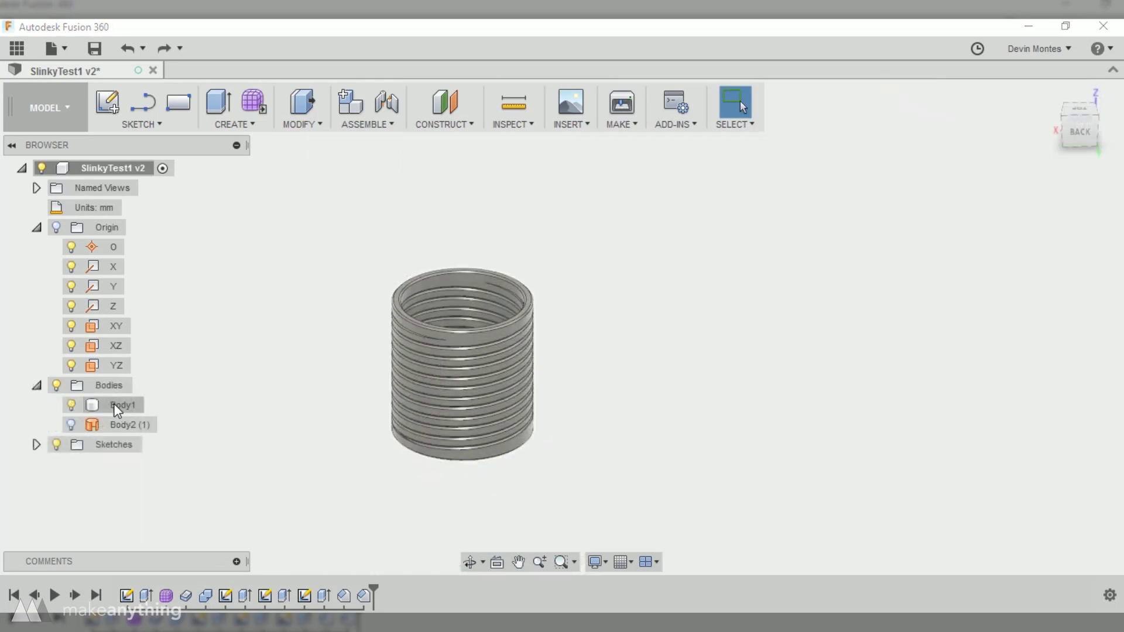
Export Body1 as a binary STL with Medium refinement and mesh preview on.
click(113, 403)
right_click(114, 402)
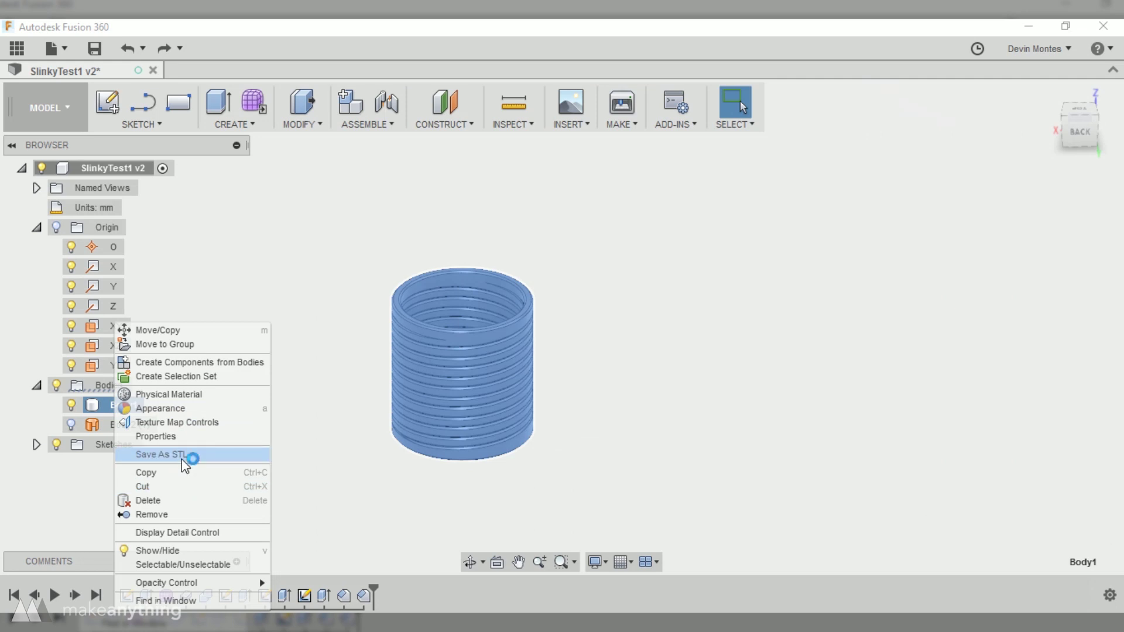
click(183, 455)
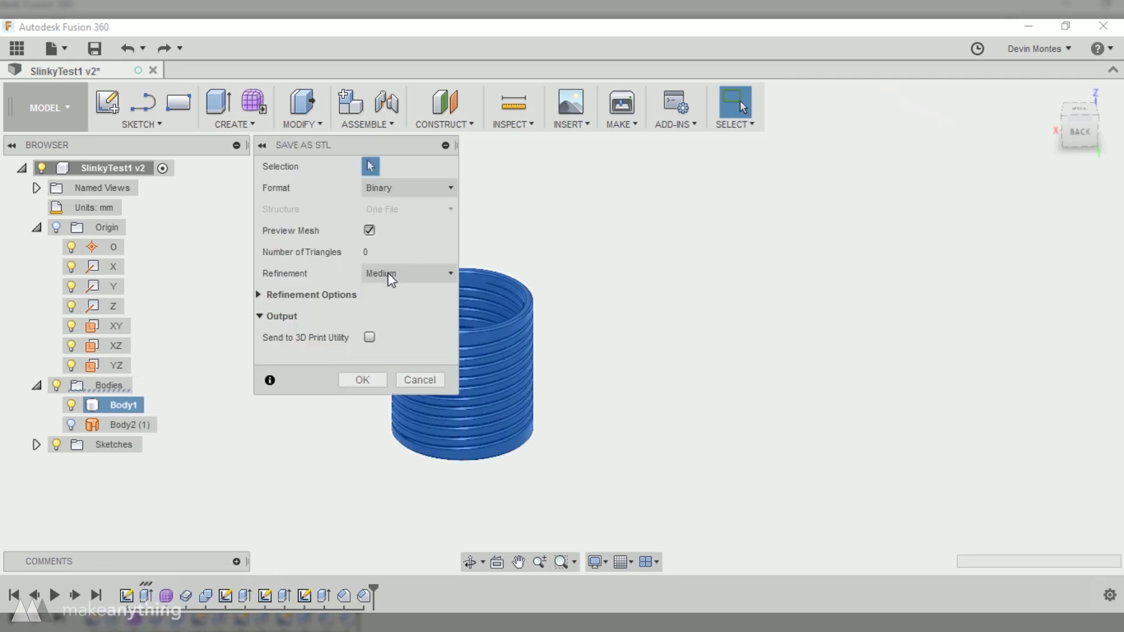
click(452, 273)
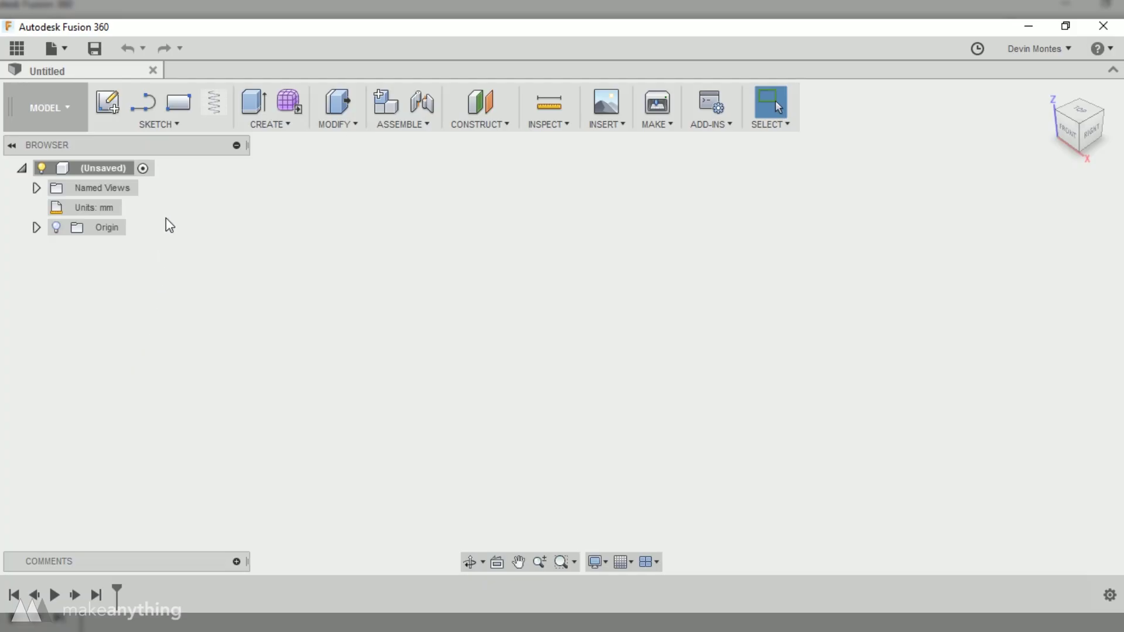
Open the sketch tools menu in the new blank Untitled design.
click(174, 124)
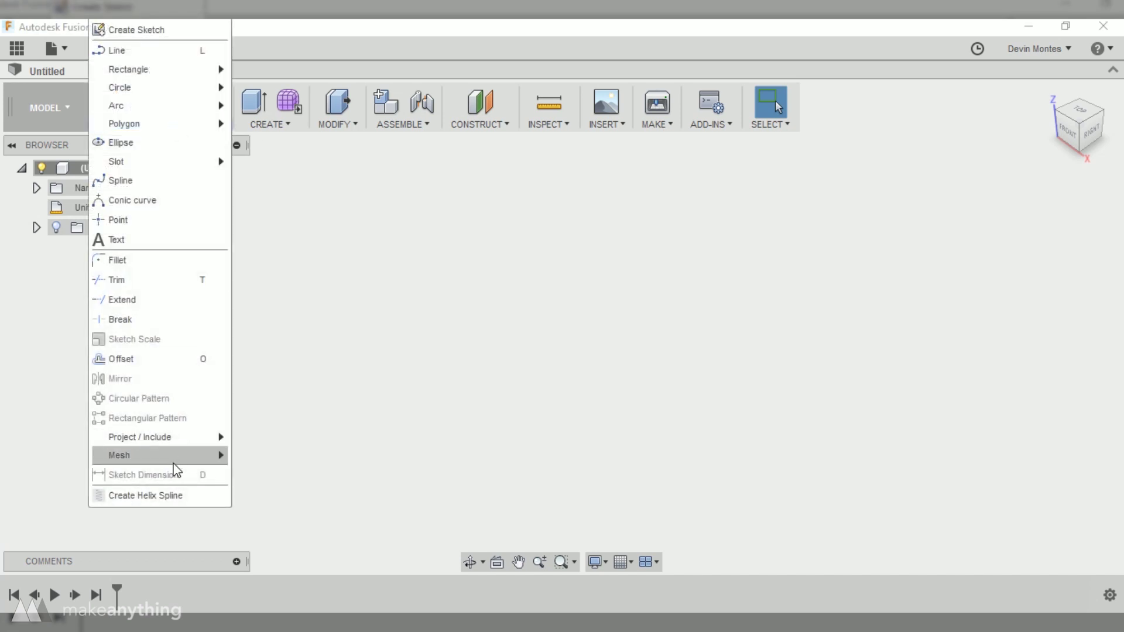
Create a helix spline by pitch with radius 4, pitch 0.2 and 50 turns.
click(129, 496)
click(856, 182)
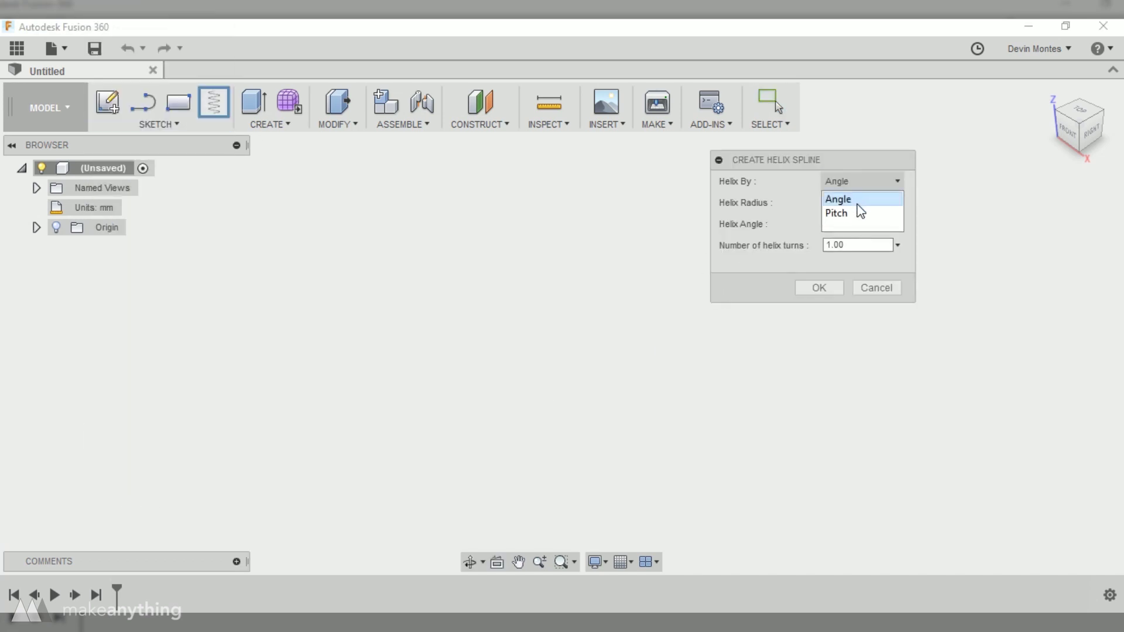
click(859, 213)
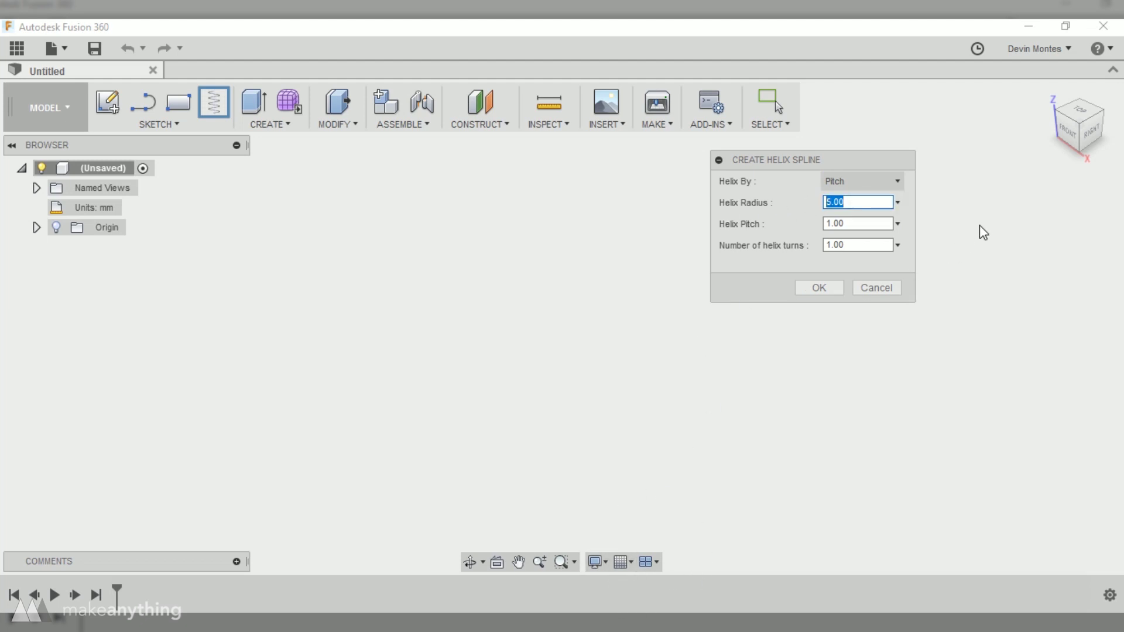
text(4)
key(Tab)
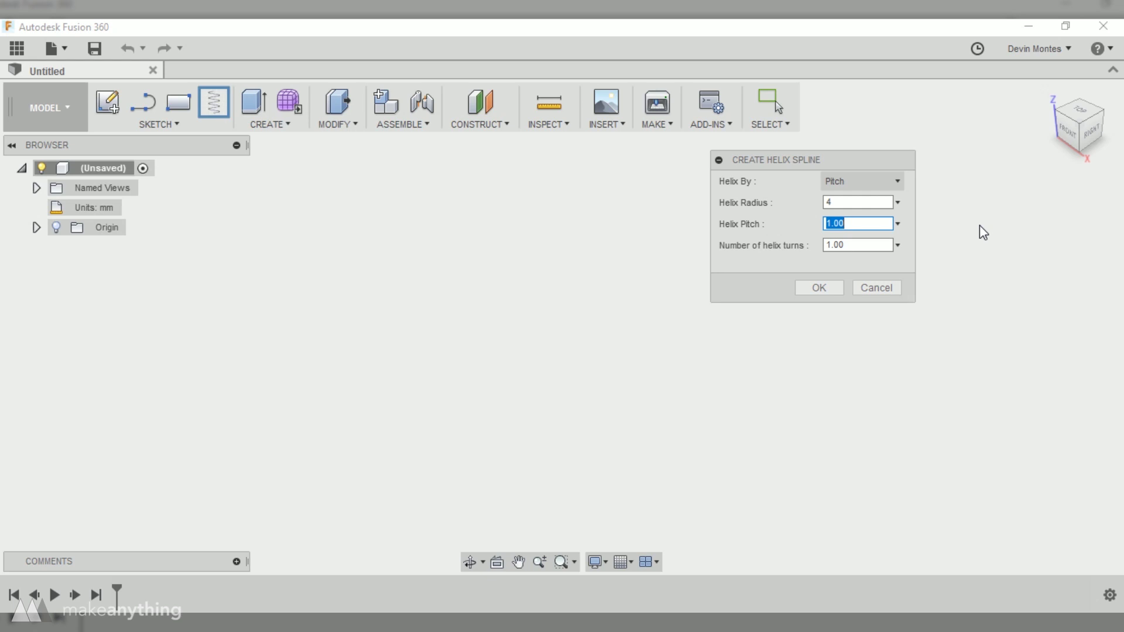
text(.2)
key(Tab)
text(50)
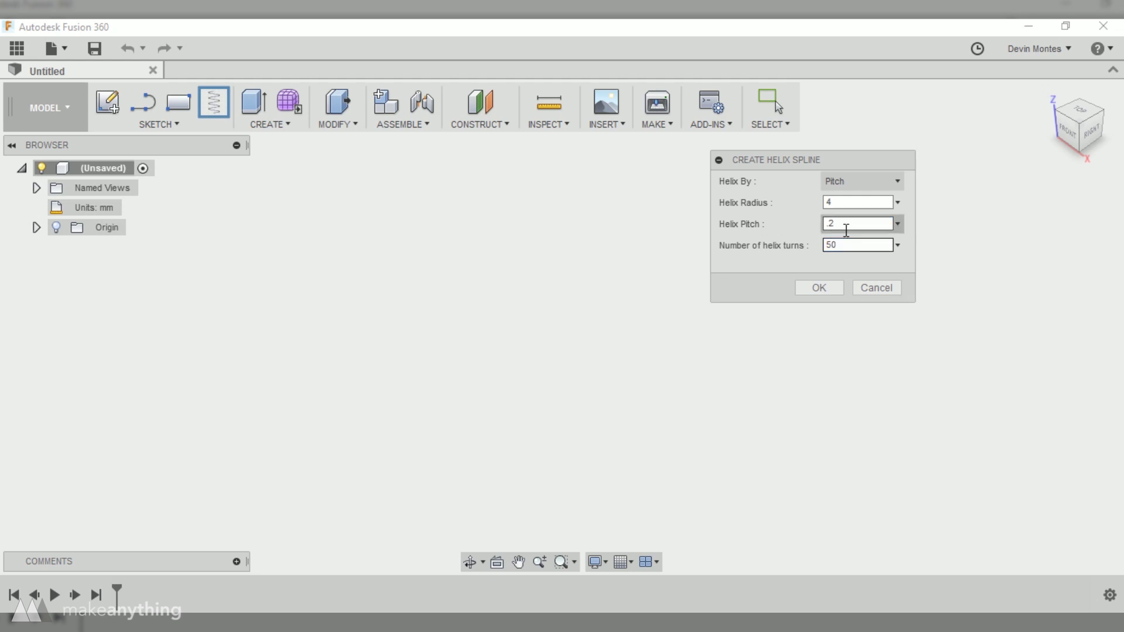
click(818, 287)
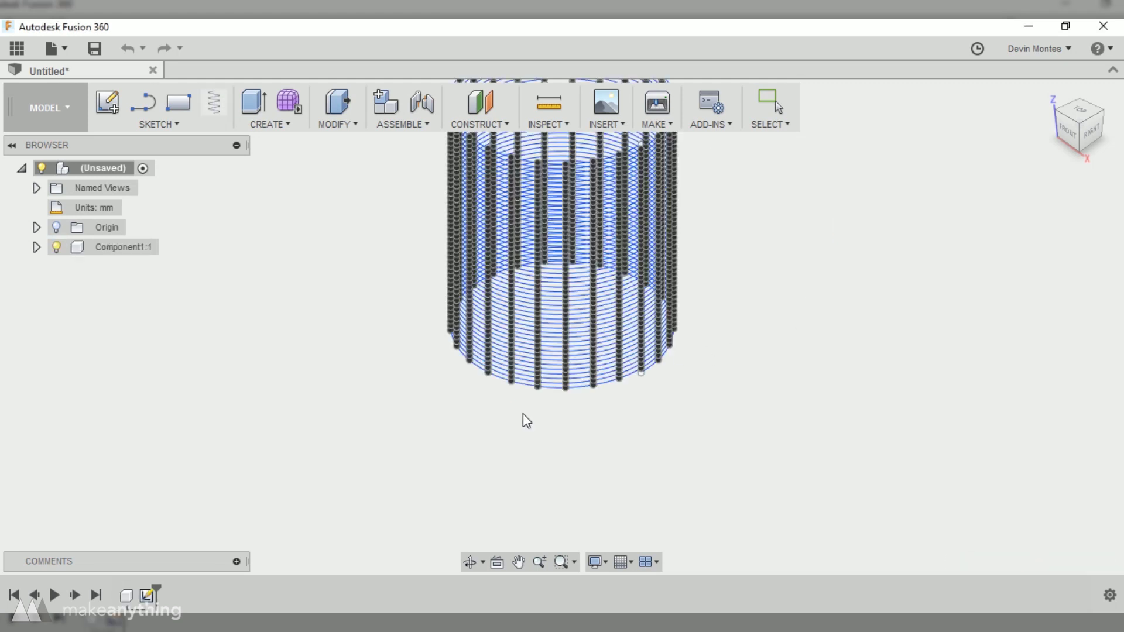
Create a second, inner helix by pitch with radius 3.4 and pitch 0.2.
click(156, 120)
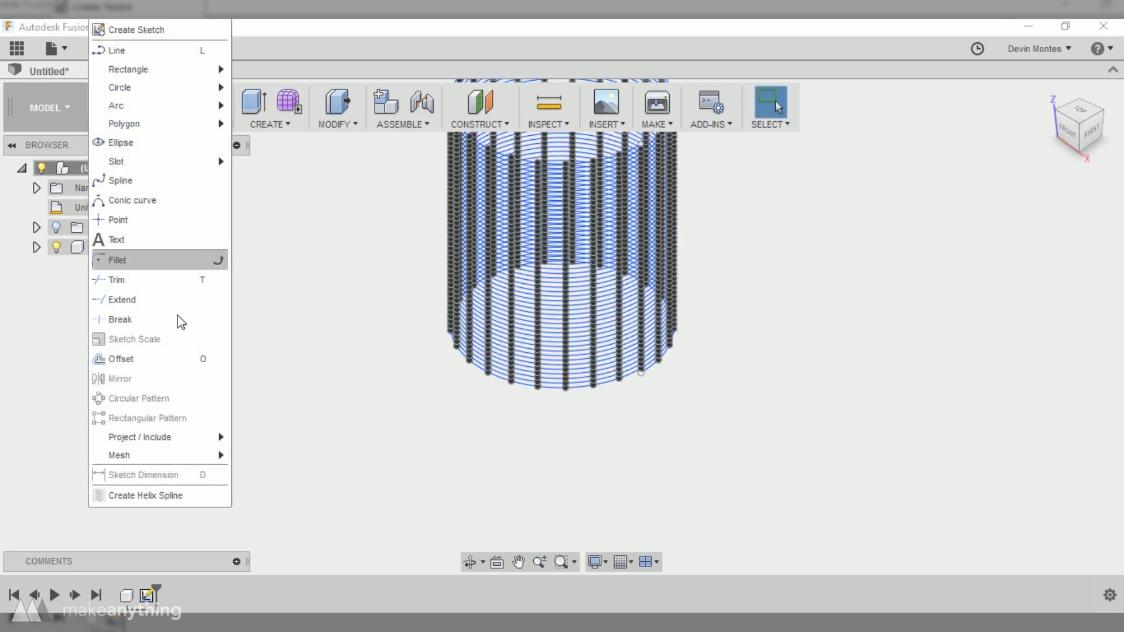
click(191, 496)
click(866, 181)
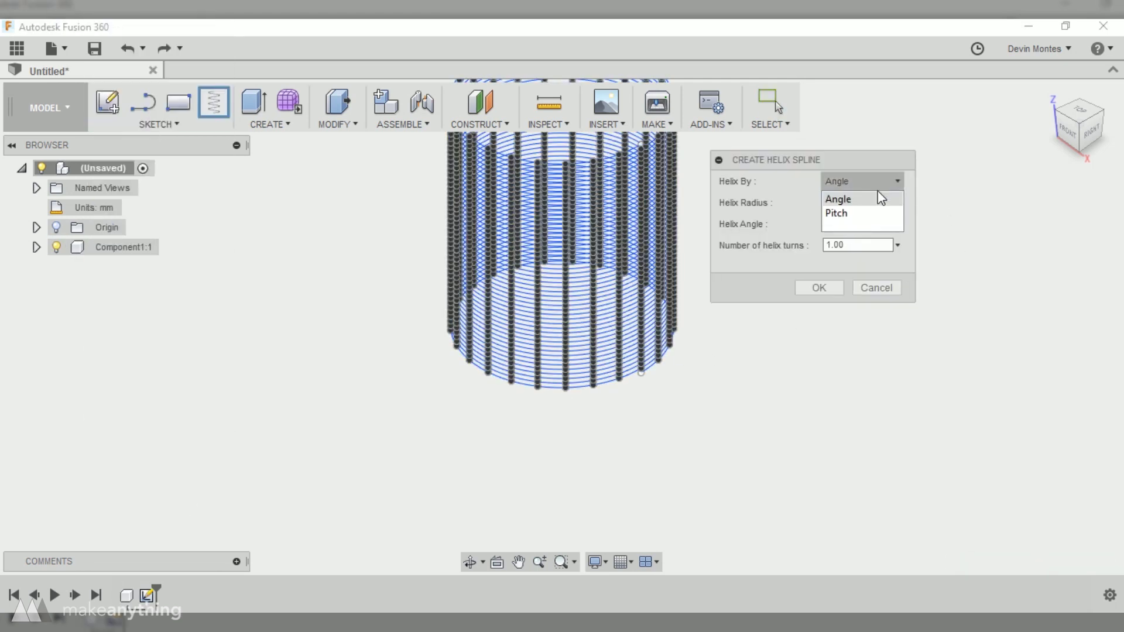
click(848, 215)
drag(859, 201, 813, 201)
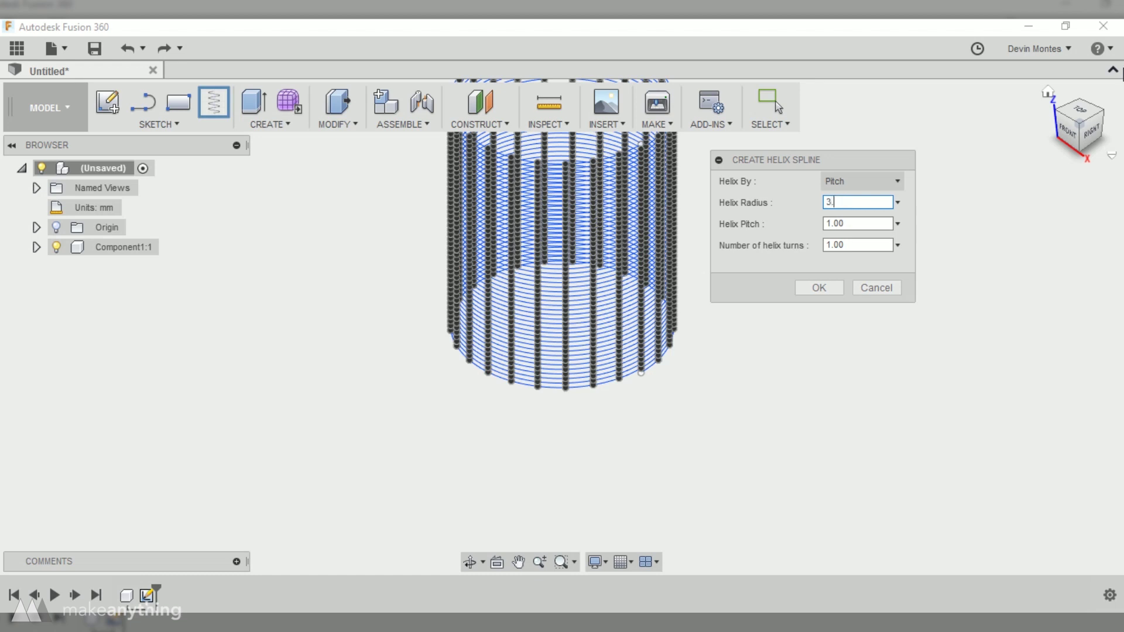
key(Tab)
key(Tab)
key(Return)
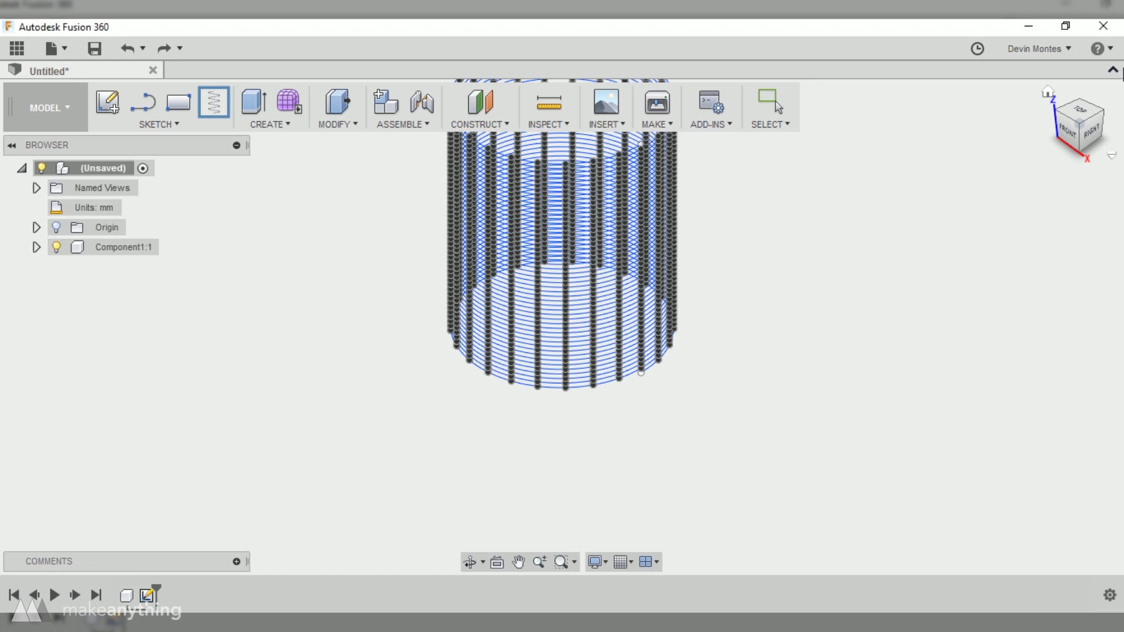
shift+middle_drag(638, 296, 1109, 124)
Start a new sketch on the XZ origin plane, viewing the helixes from the side.
click(1077, 113)
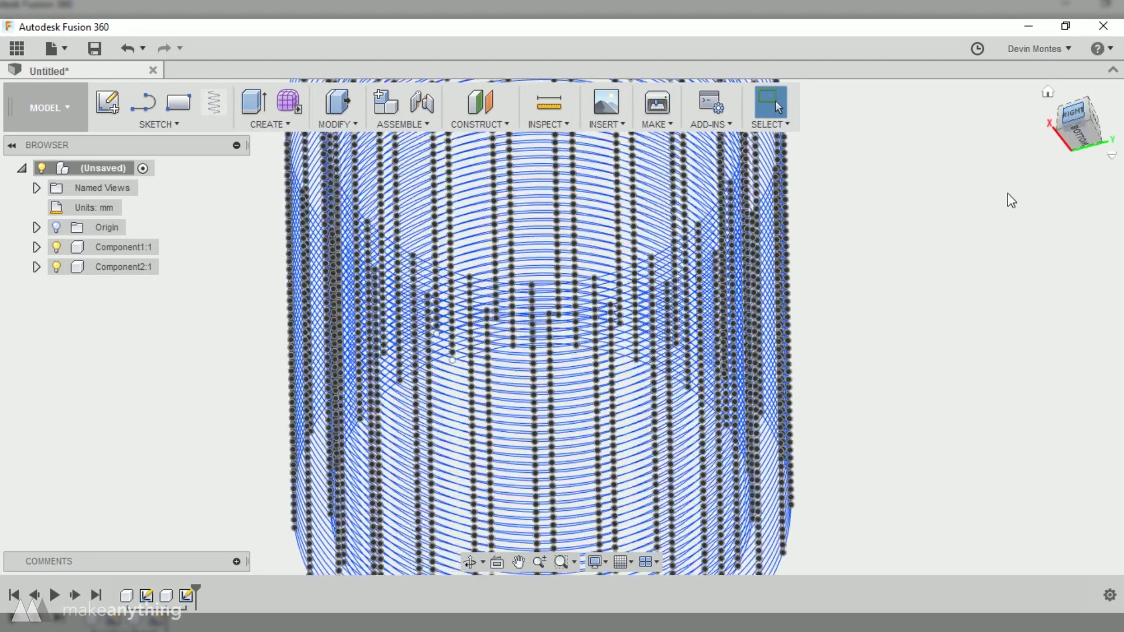
middle_drag(763, 480, 673, 424)
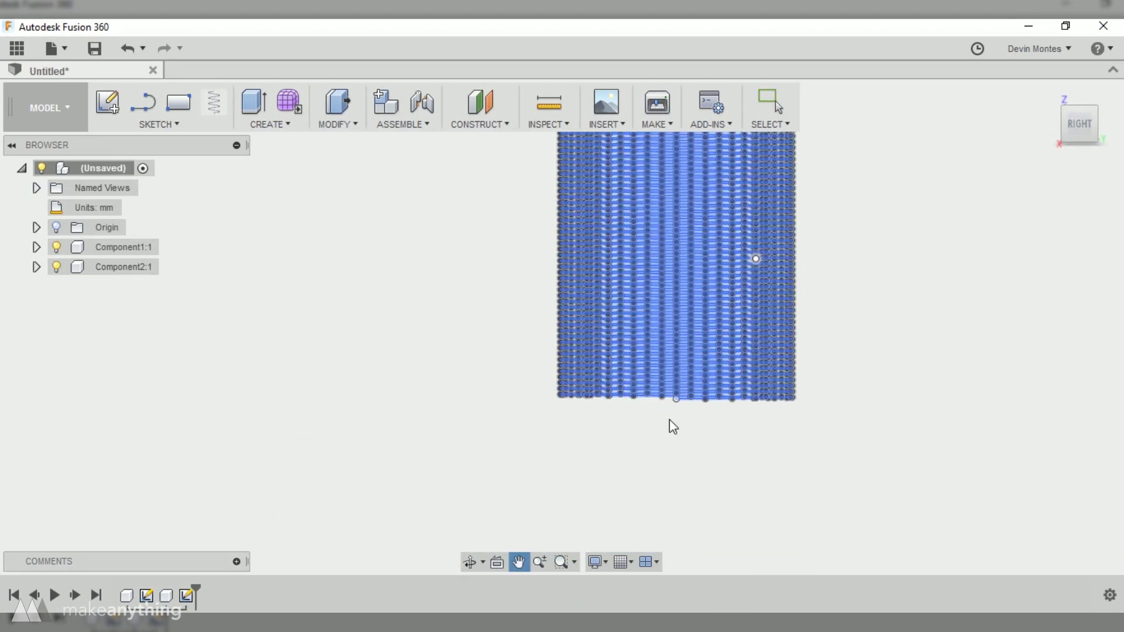
scroll(685, 353, up, 10)
mouse_move(686, 411)
mouse_down()
mouse_move(702, 411)
mouse_move(673, 422)
mouse_up()
key(Escape)
scroll(300, 319, down, 5)
click(36, 228)
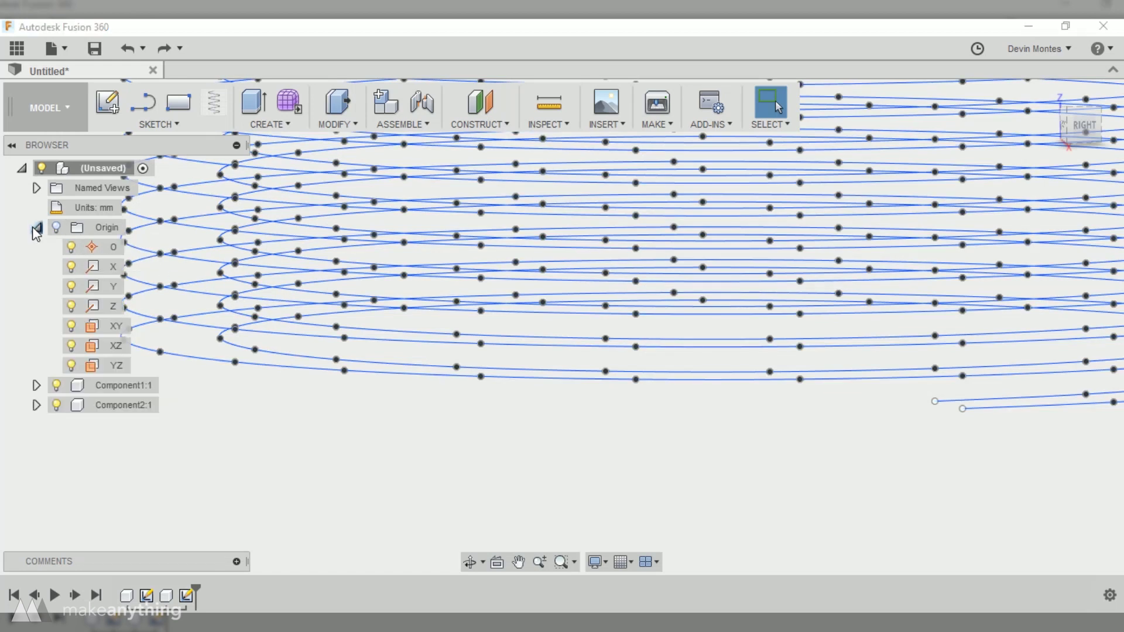
click(100, 345)
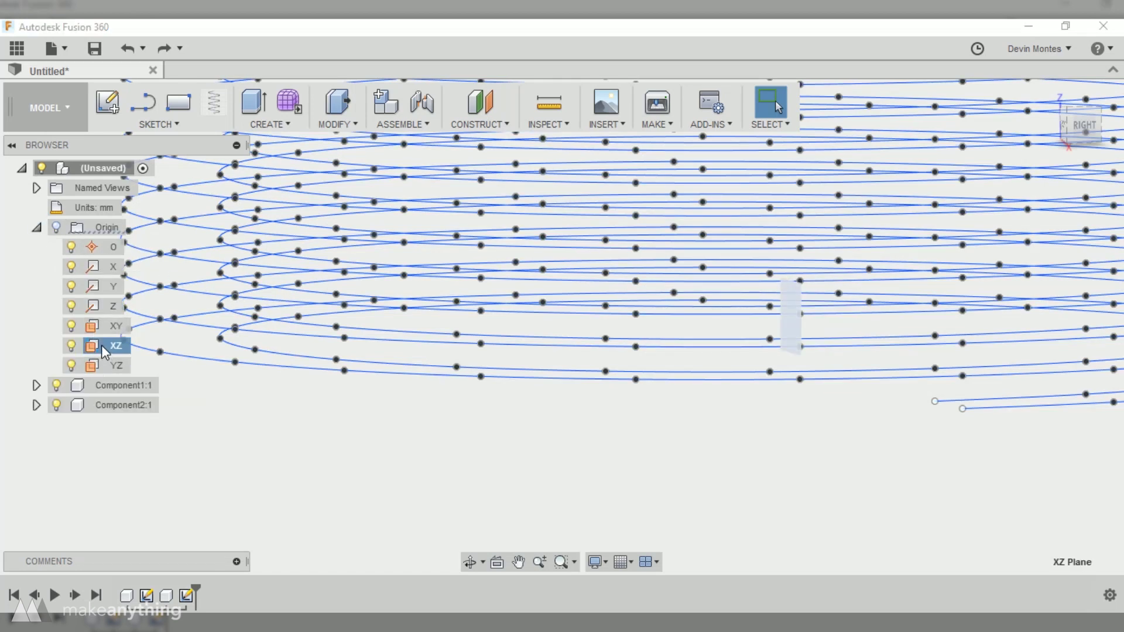
click(142, 102)
middle_drag(746, 391, 422, 388)
scroll(765, 314, up, 5)
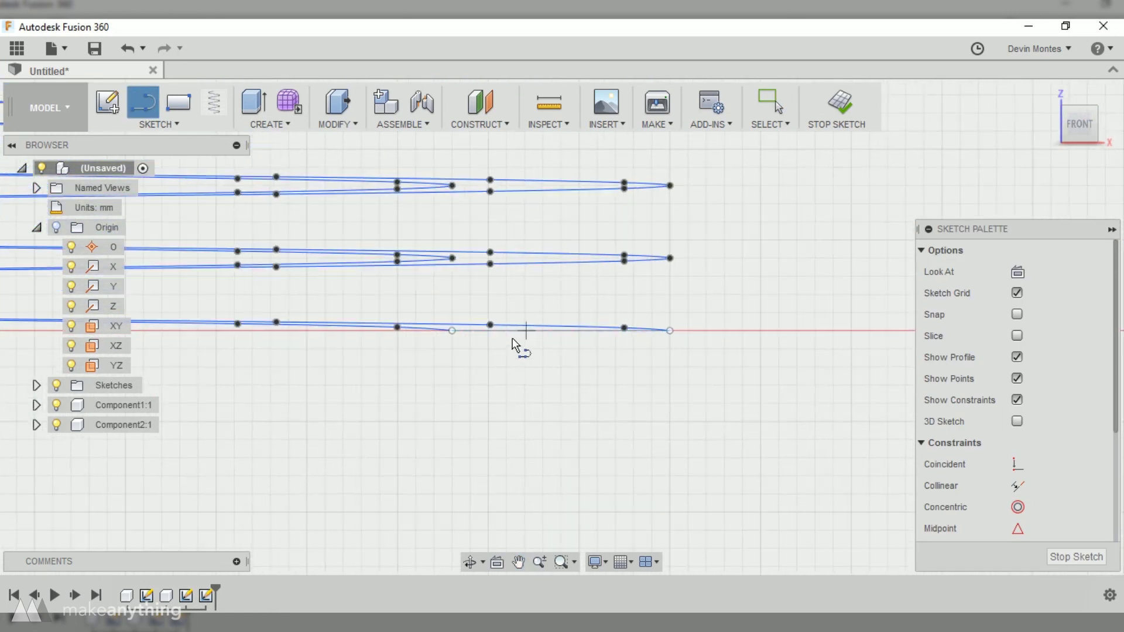
Draw a rectangle between the helix ends, dimension its height 2-.25 (1.75 mm), and finish.
click(452, 330)
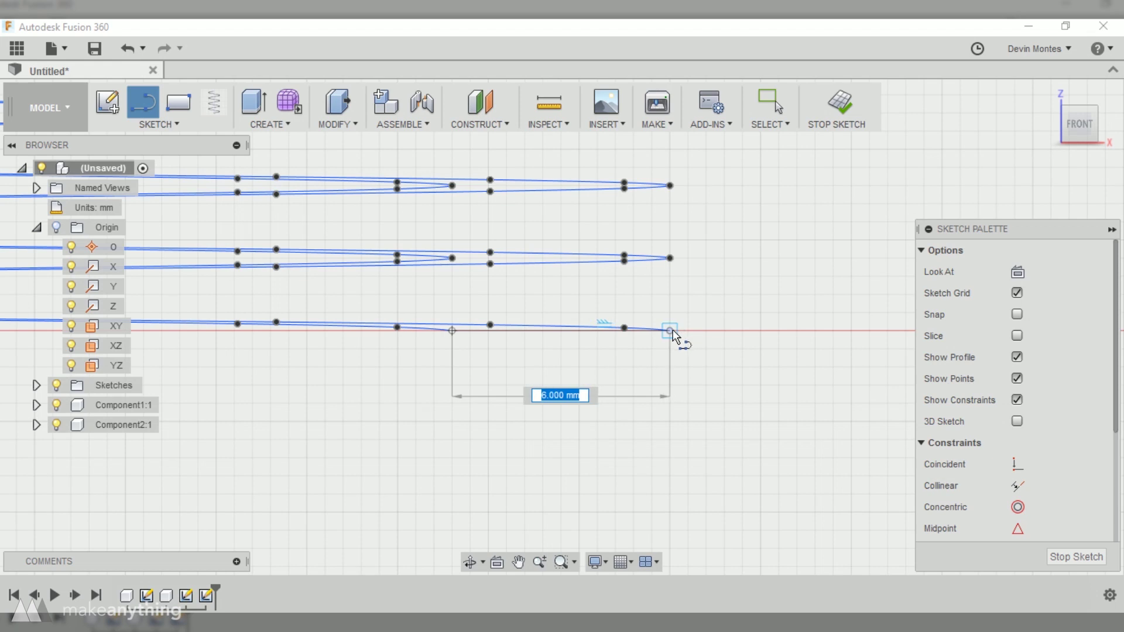
key(Escape)
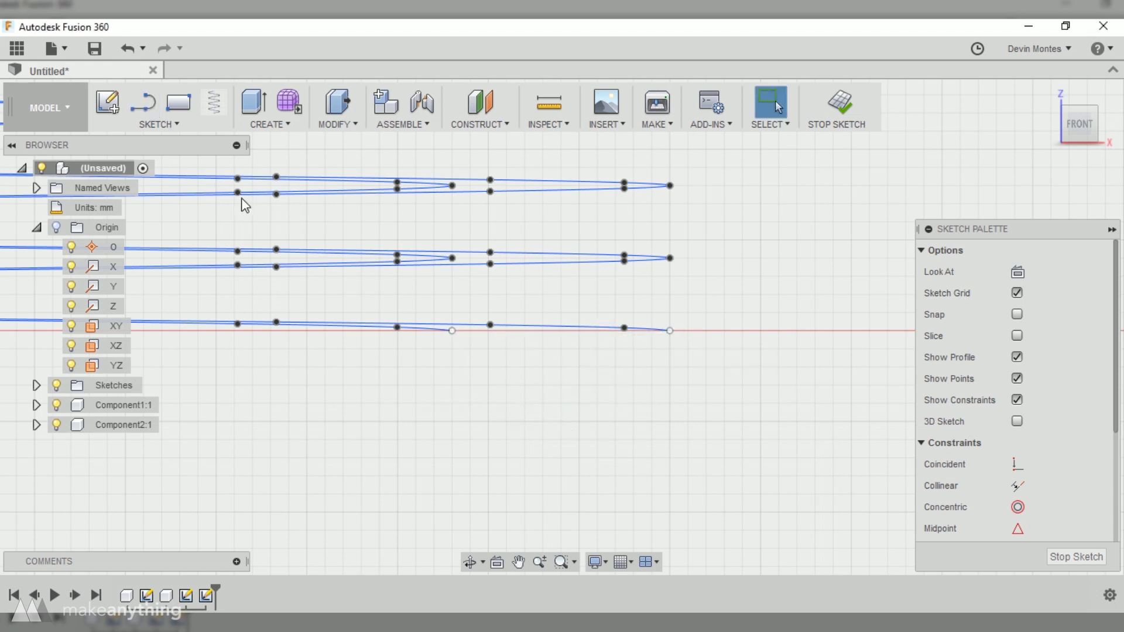
click(178, 103)
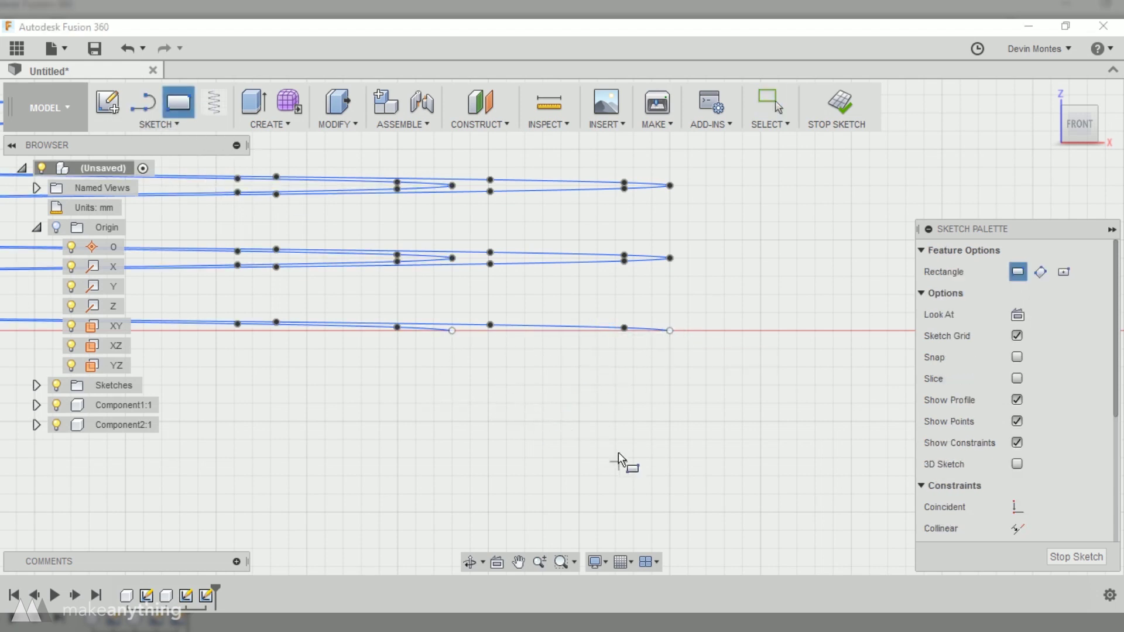
click(452, 331)
click(658, 398)
key(Escape)
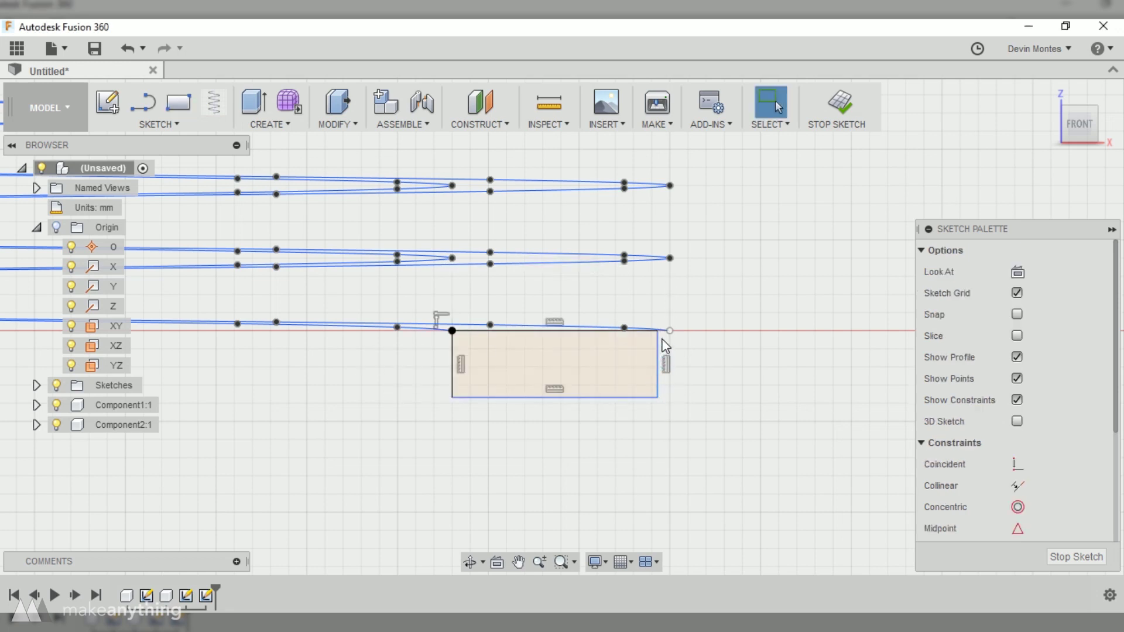
drag(665, 333, 669, 331)
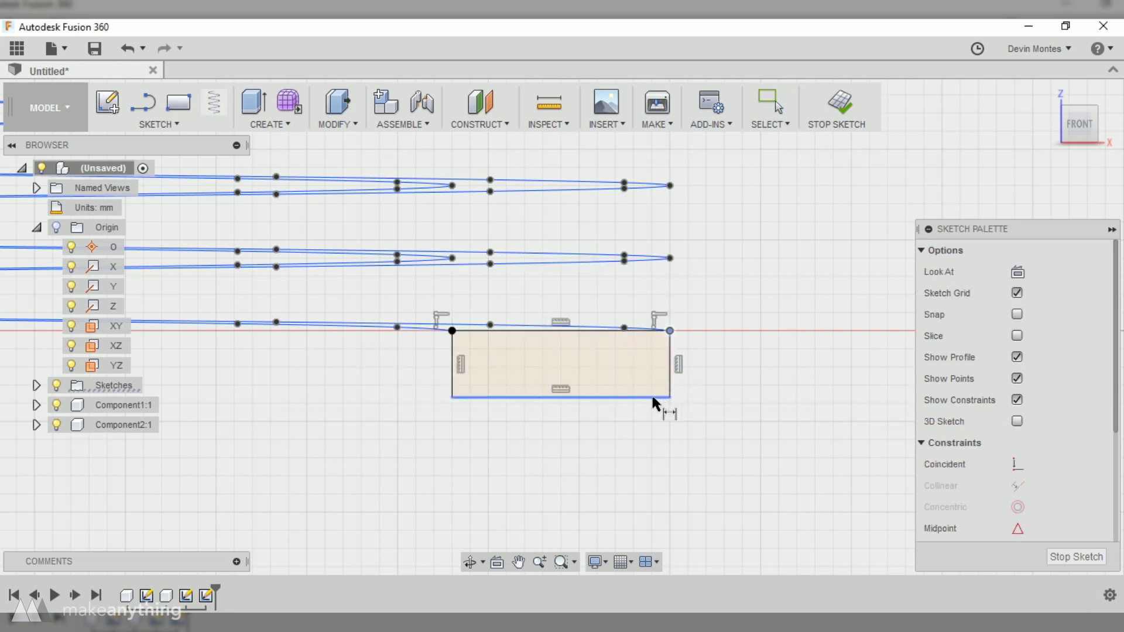
click(725, 364)
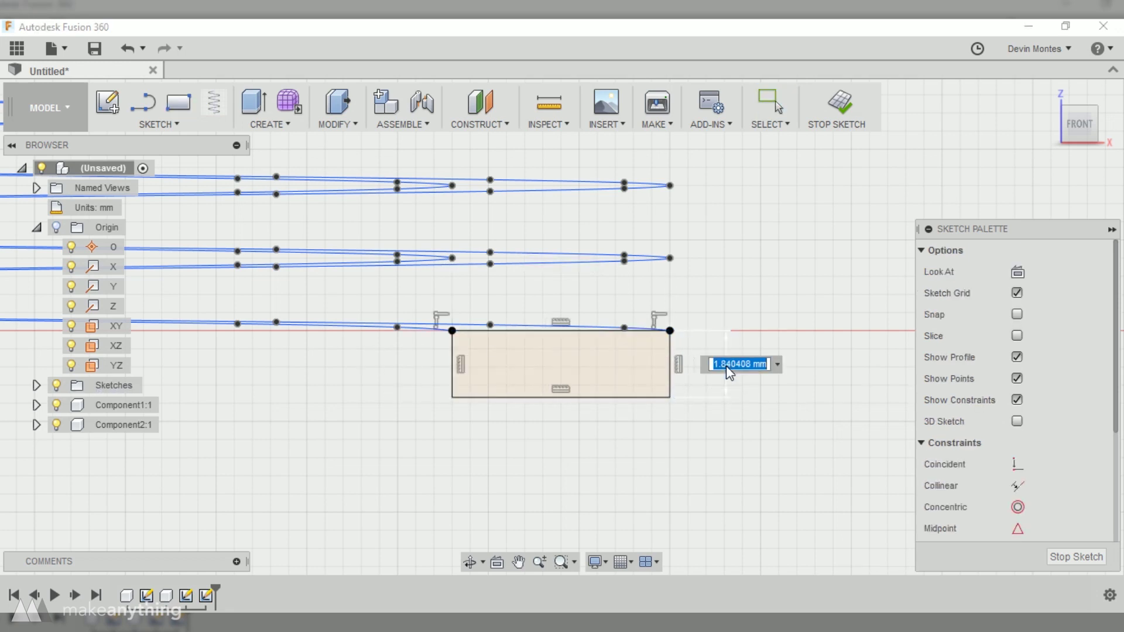
text(2-25)
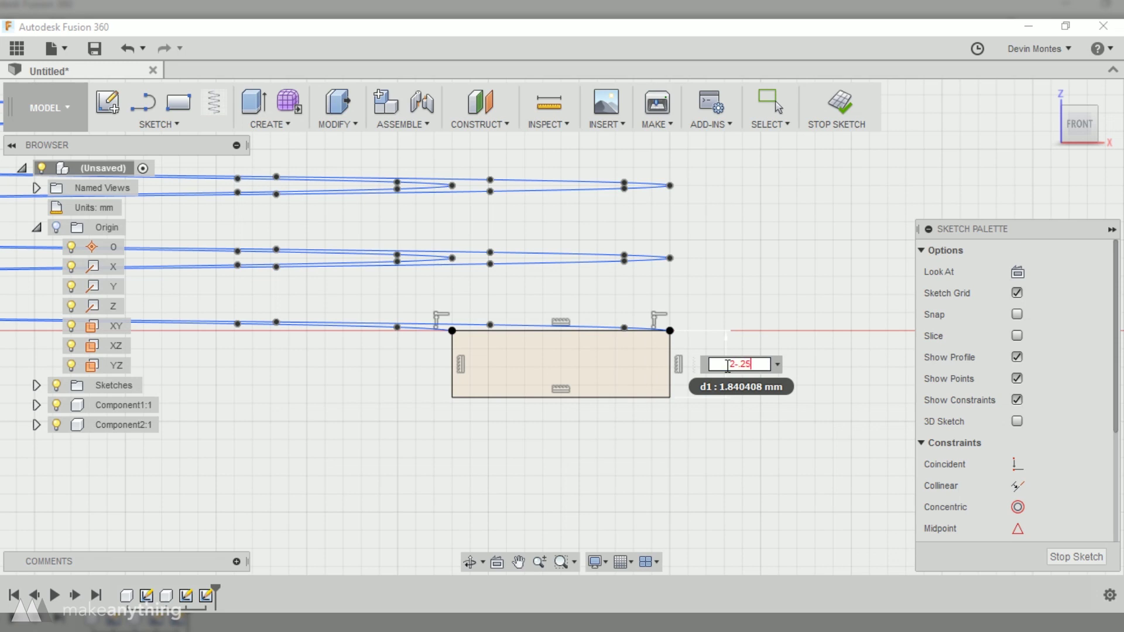
text(-.25)
key(Return)
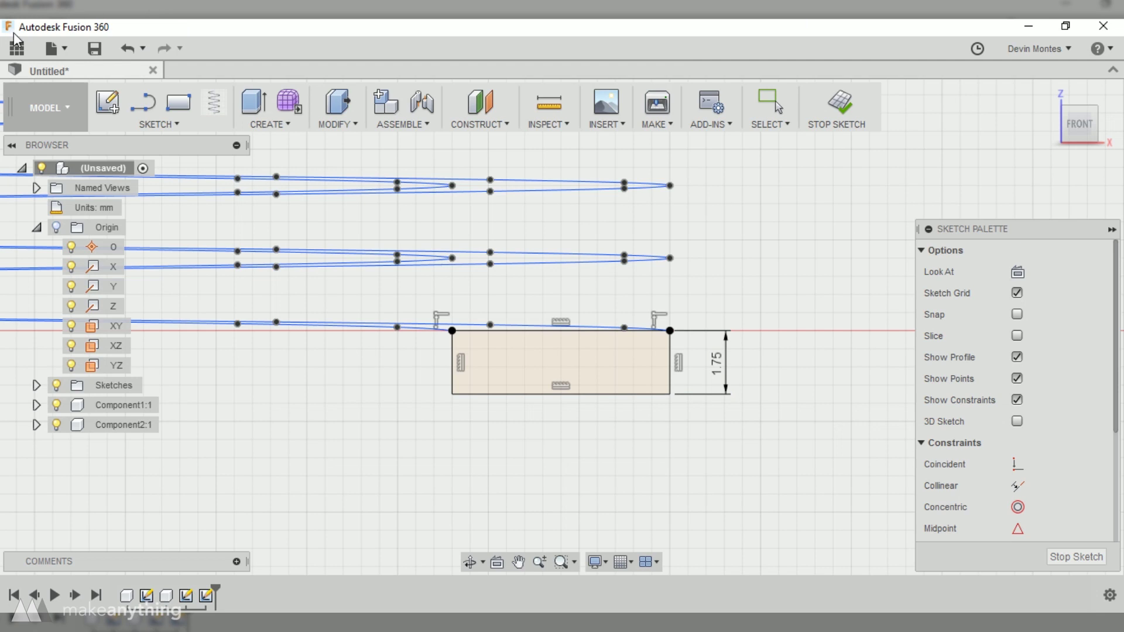
click(1076, 557)
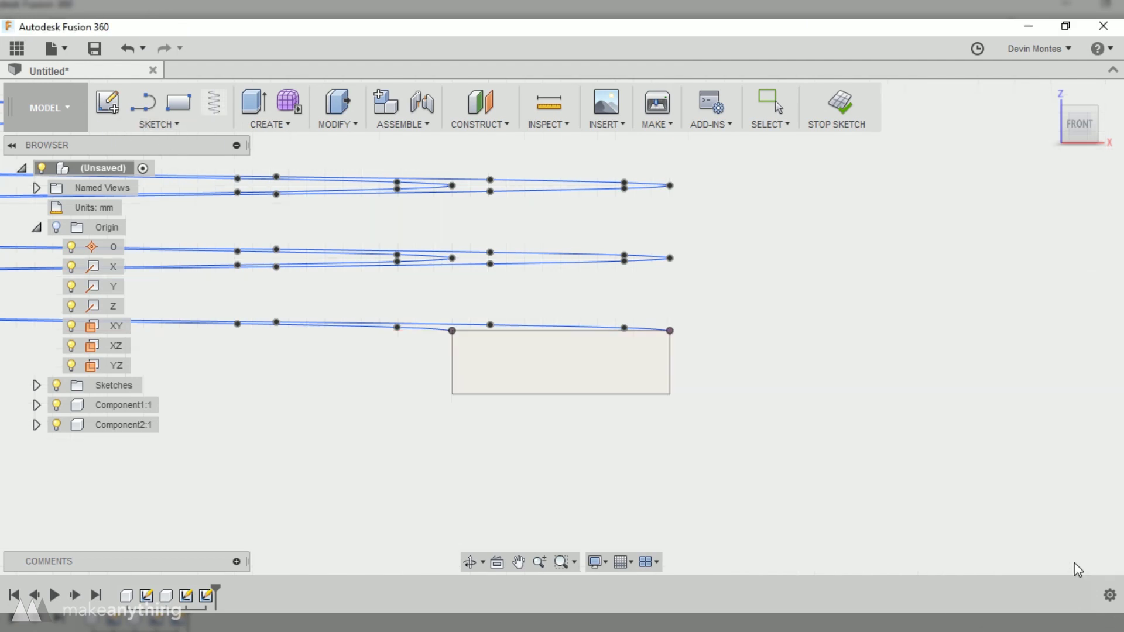
Sweep the rectangle along one helix path using the other helix as guide rail.
click(293, 125)
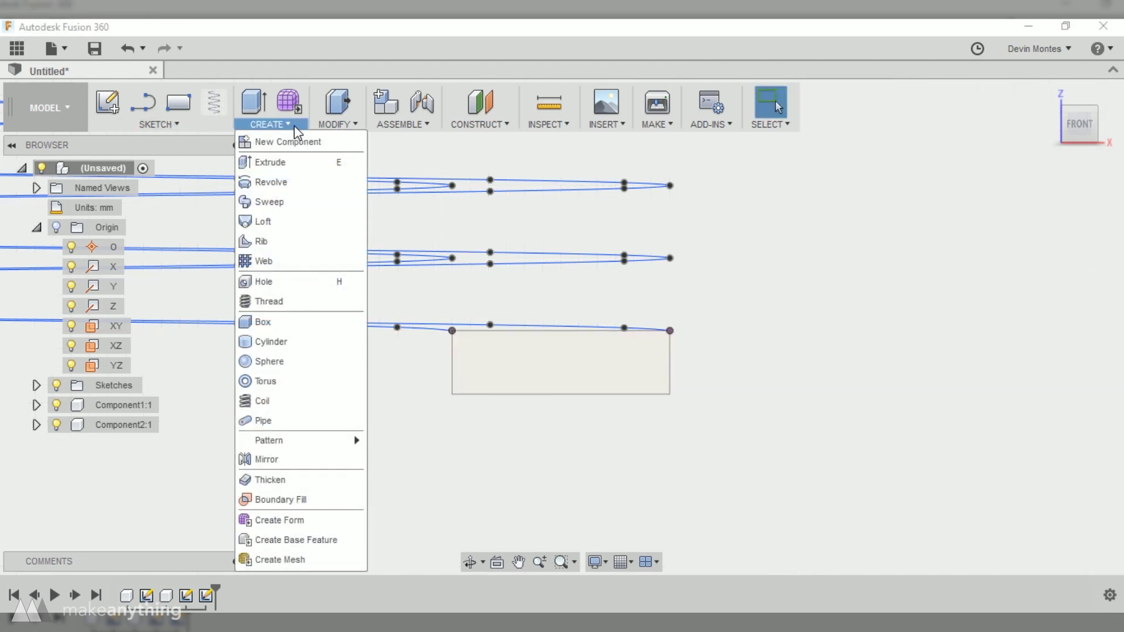
click(268, 201)
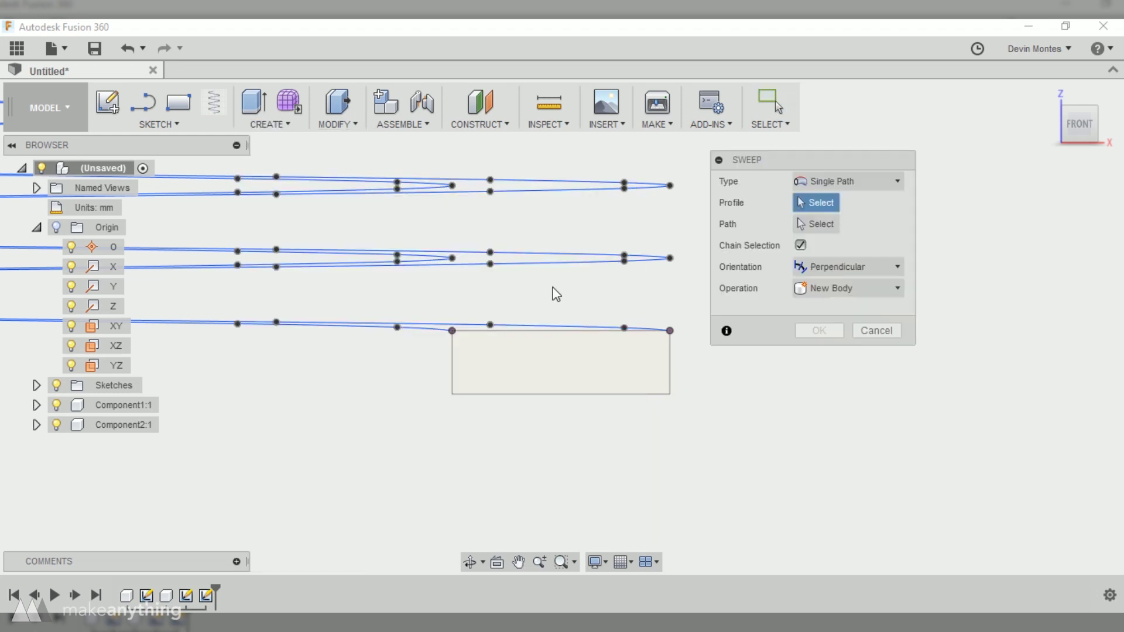
shift+middle_drag(685, 451, 761, 351)
click(848, 181)
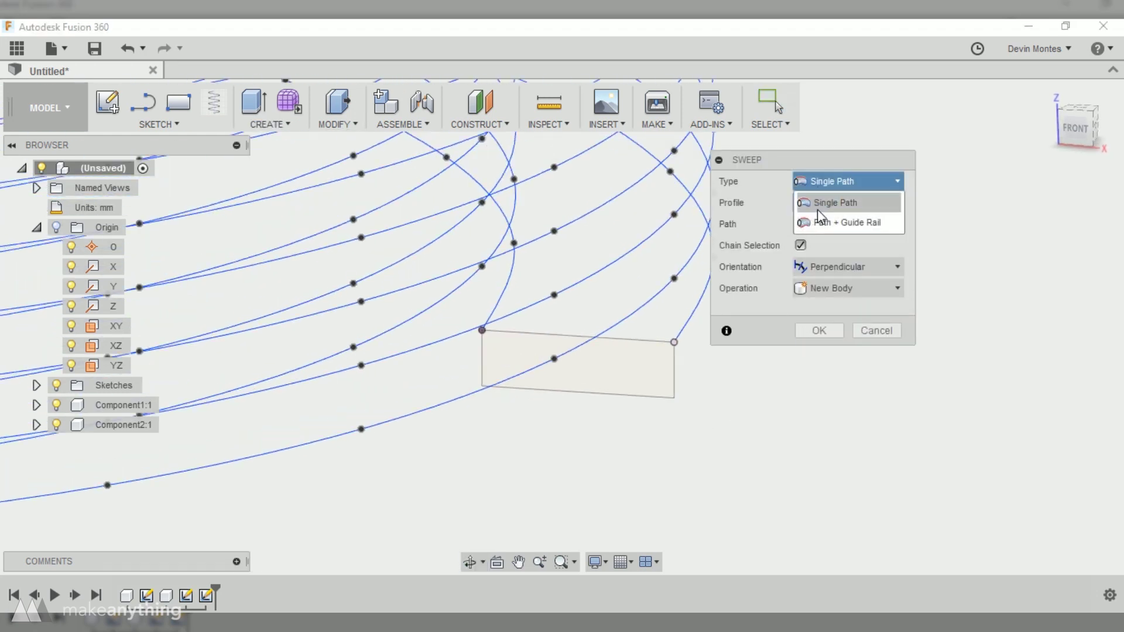
click(819, 222)
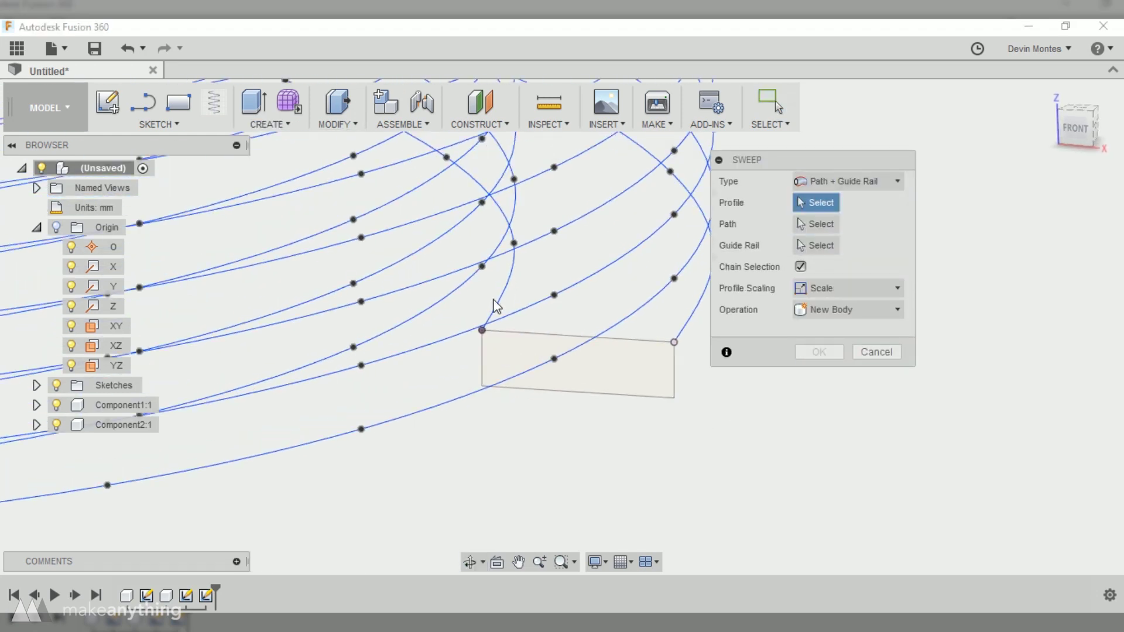
click(644, 375)
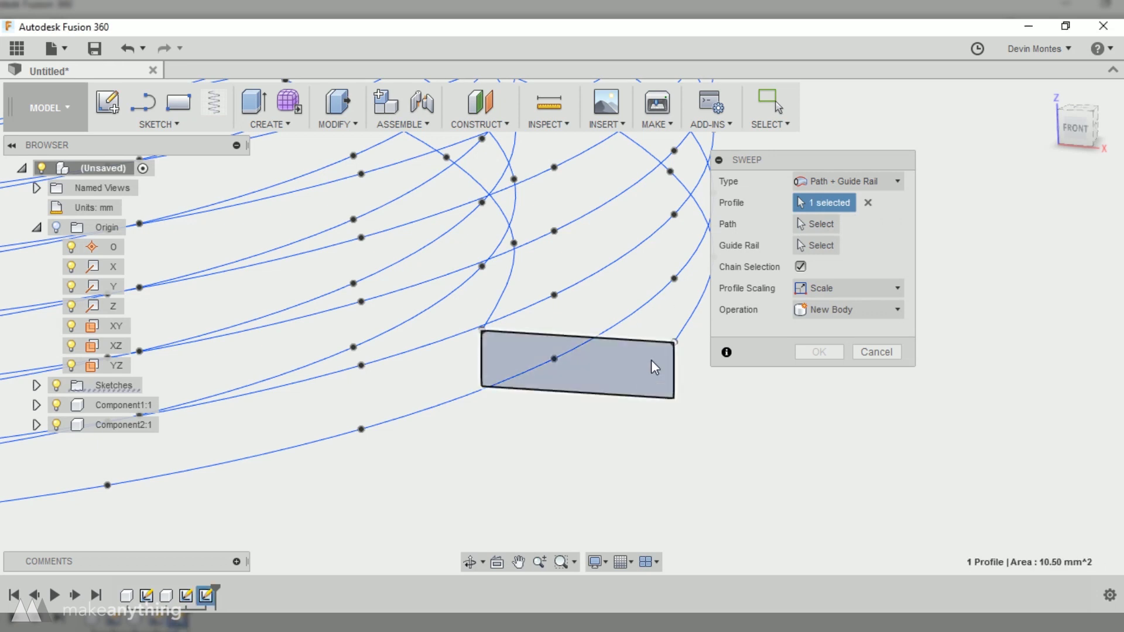
click(815, 225)
click(498, 295)
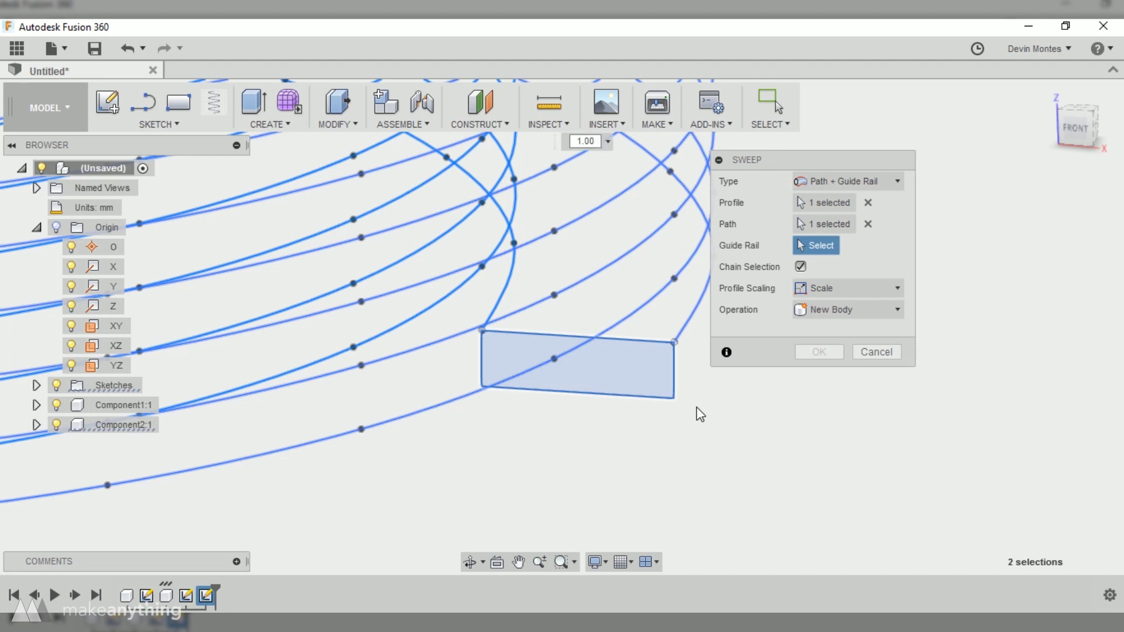
scroll(578, 414, down, 10)
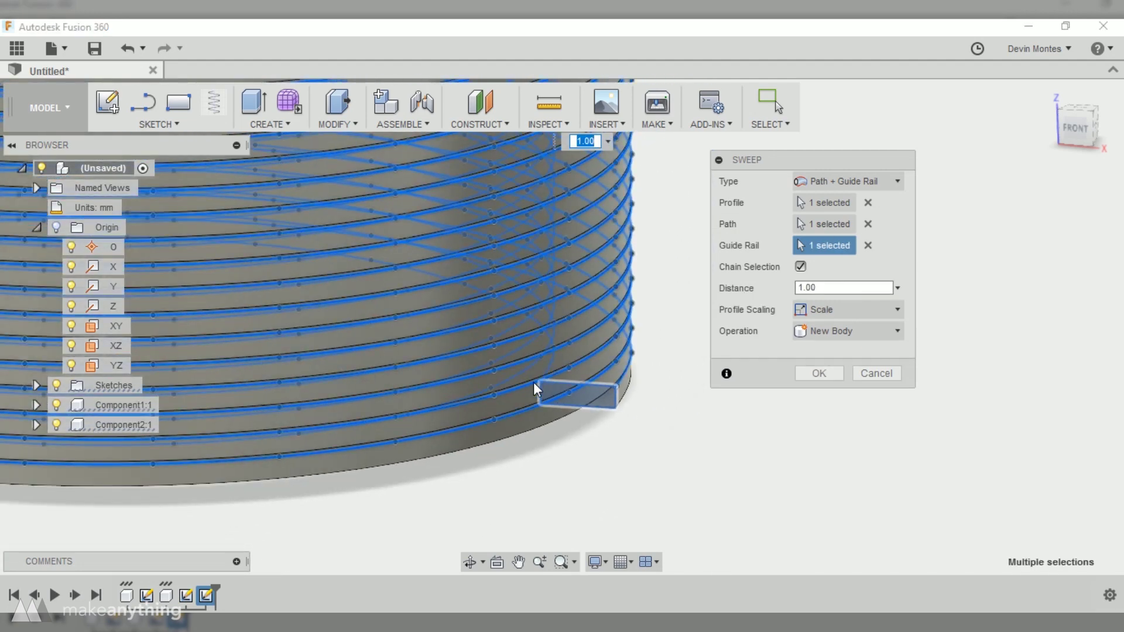
click(832, 376)
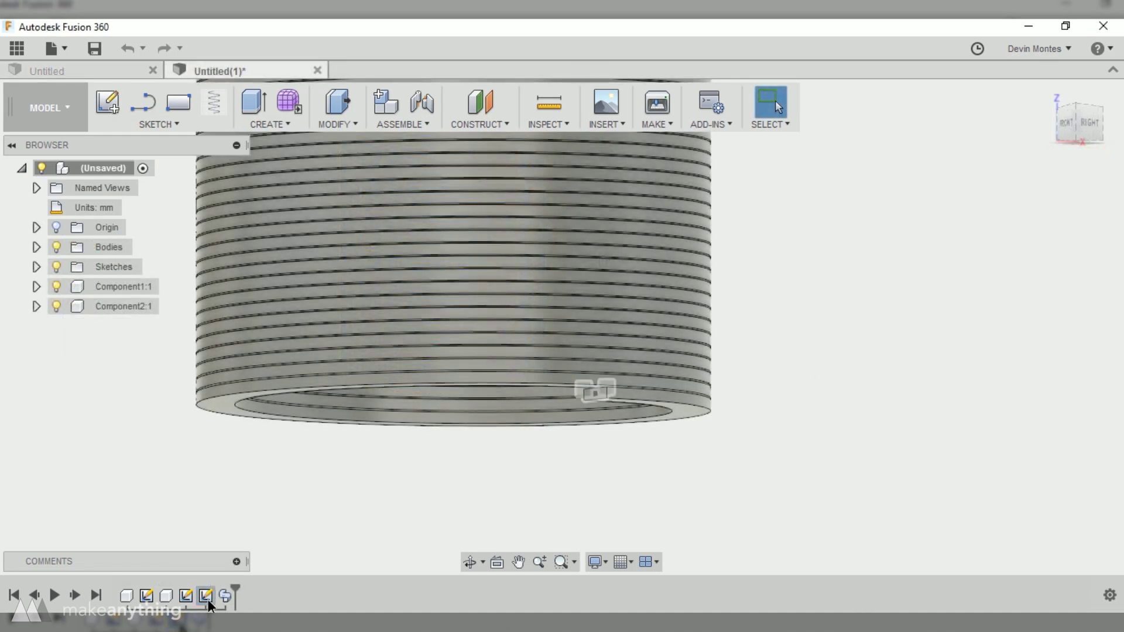
Reopen Sketch1 and draw a 3-point arc bulging outward on the profile's right end.
click(209, 599)
right_click(208, 600)
click(258, 483)
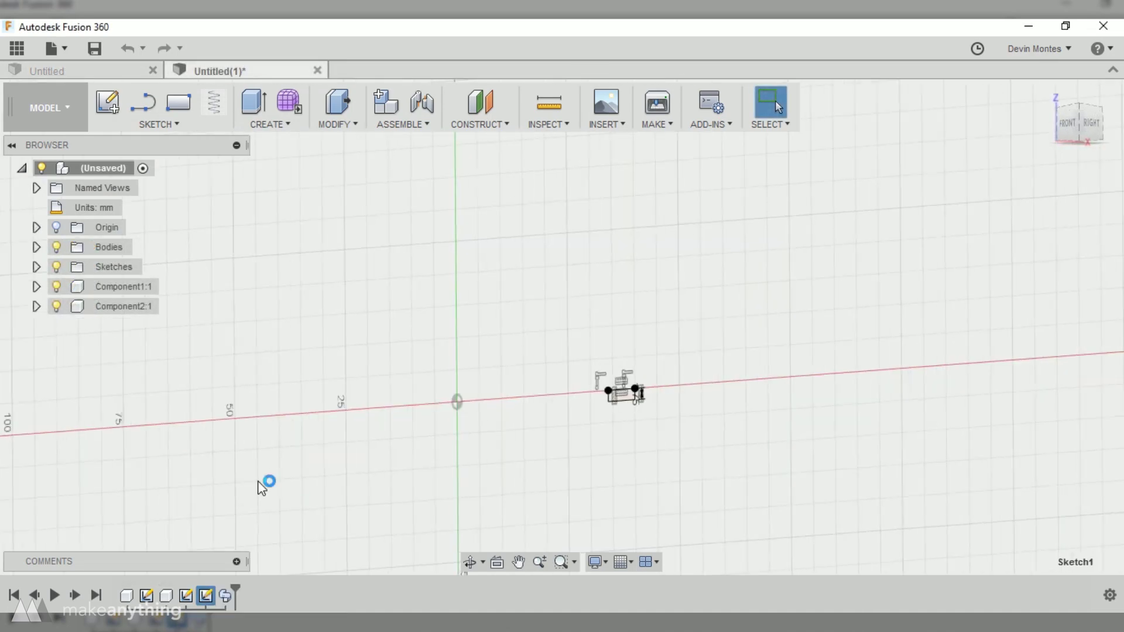
scroll(755, 459, up, 4)
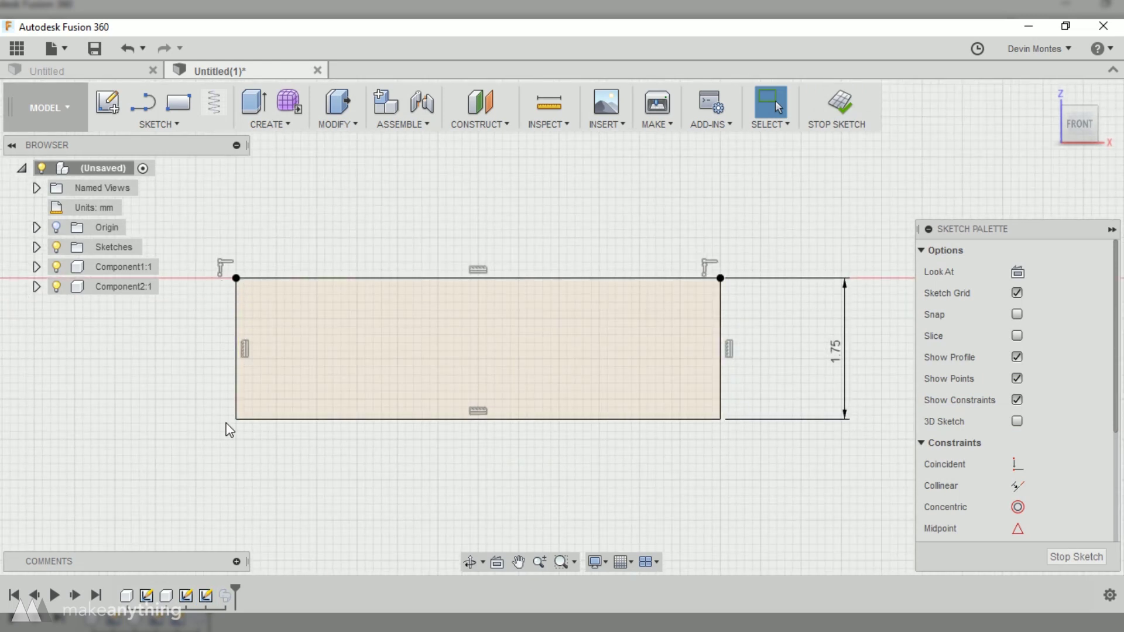
click(176, 124)
mouse_move(205, 105)
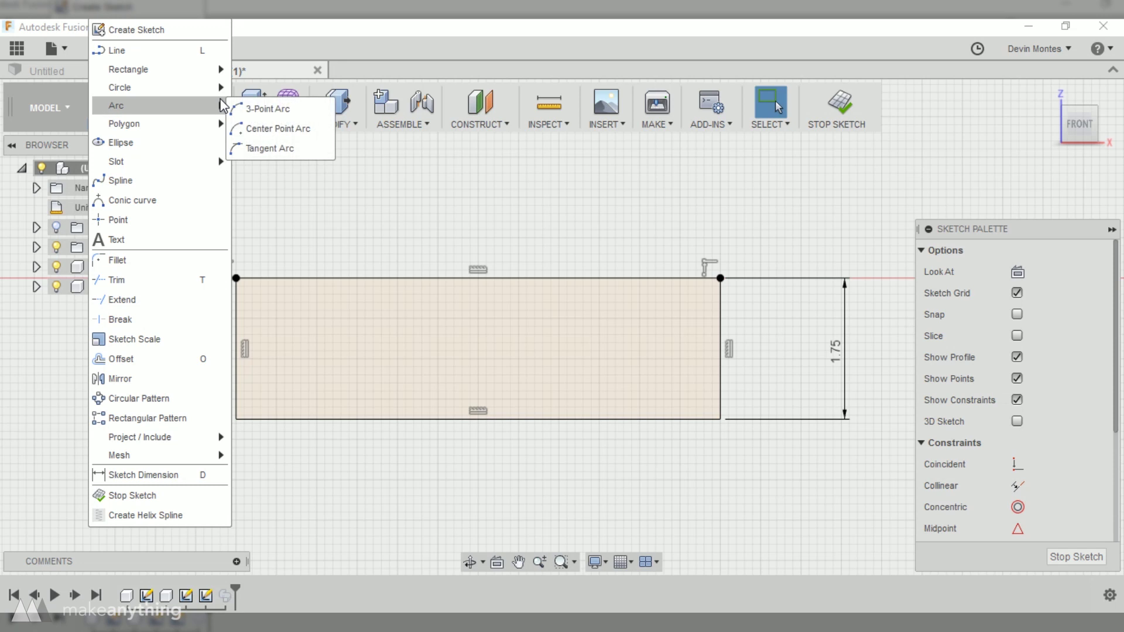
click(293, 109)
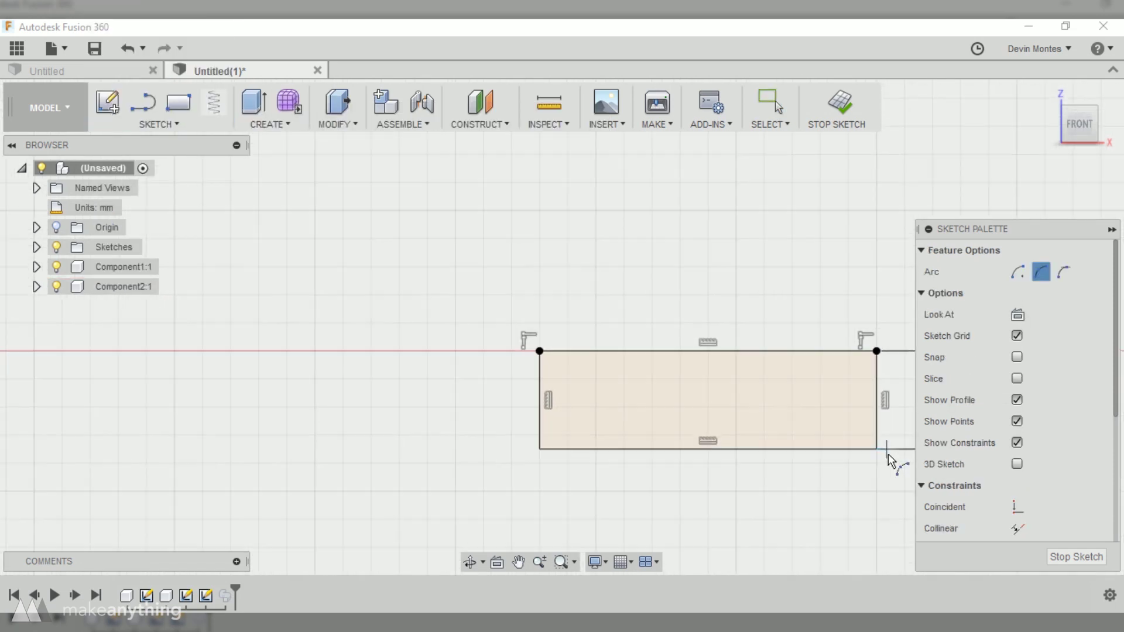
scroll(881, 458, up, 2)
click(874, 448)
click(874, 327)
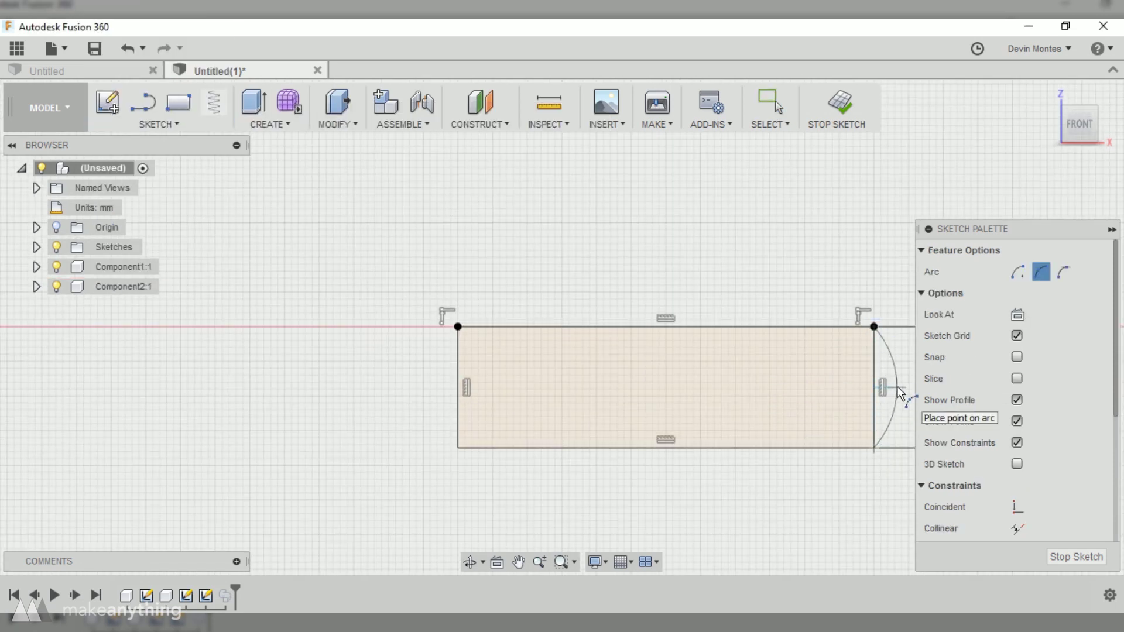
click(898, 393)
key(Escape)
Draw a slanted construction line down-left from the arc's bottom end.
middle_drag(806, 387, 552, 459)
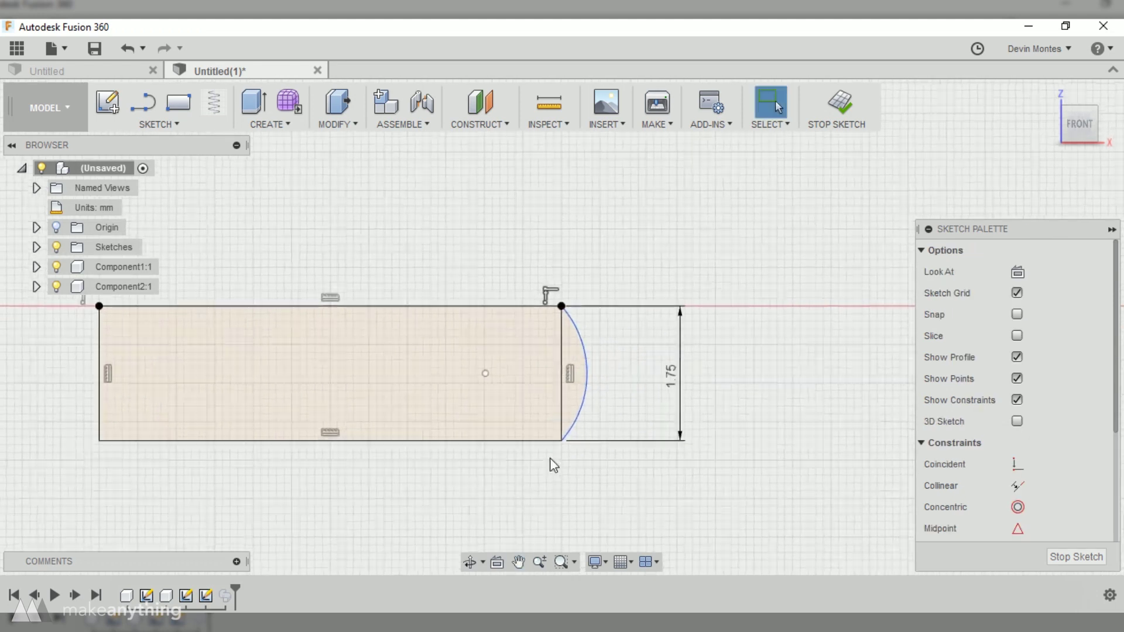
scroll(552, 450, up, 3)
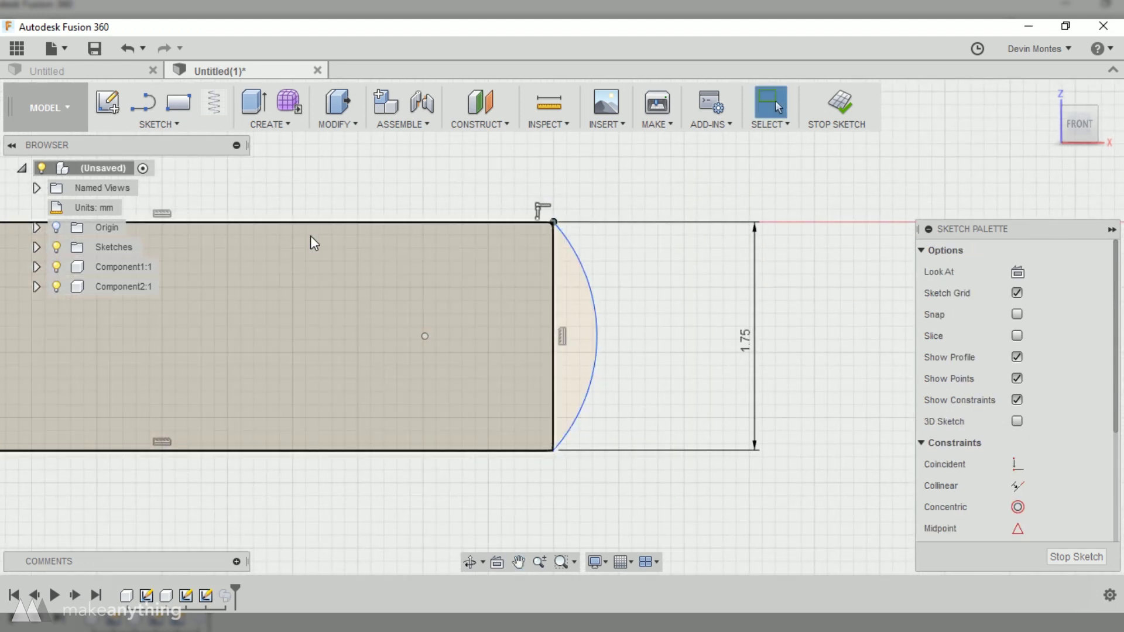
click(147, 112)
click(553, 449)
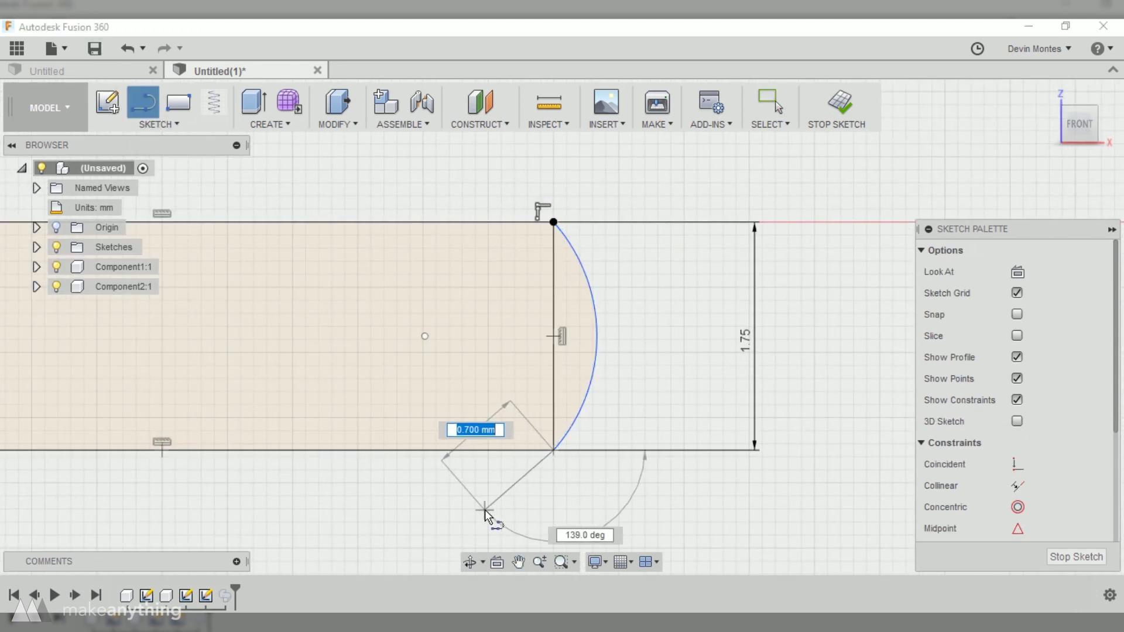
click(492, 519)
key(Escape)
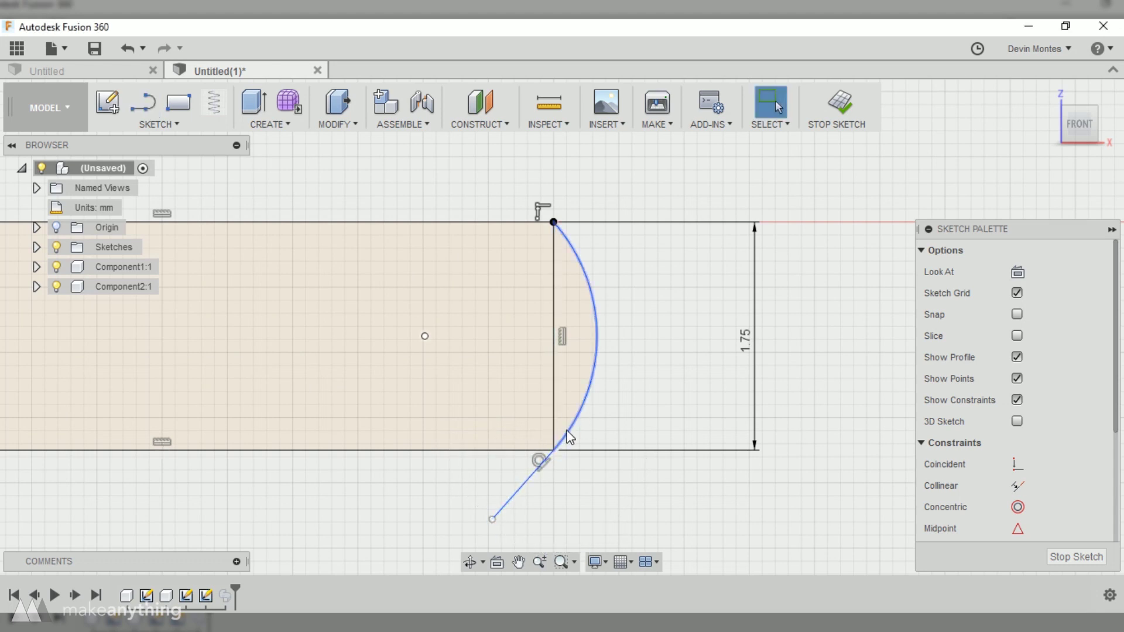
click(521, 488)
key(x)
click(561, 482)
Dimension the slanted construction line at 45° to the bottom edge.
key(d)
click(517, 494)
click(517, 450)
click(492, 481)
text(45)
key(Return)
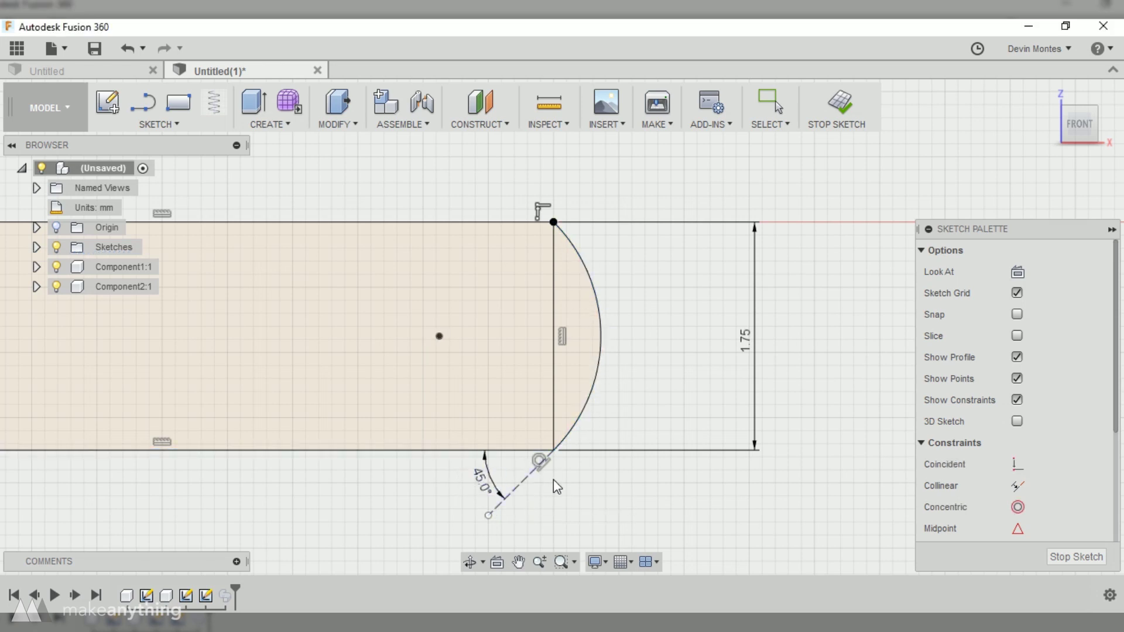
scroll(480, 353, down, 3)
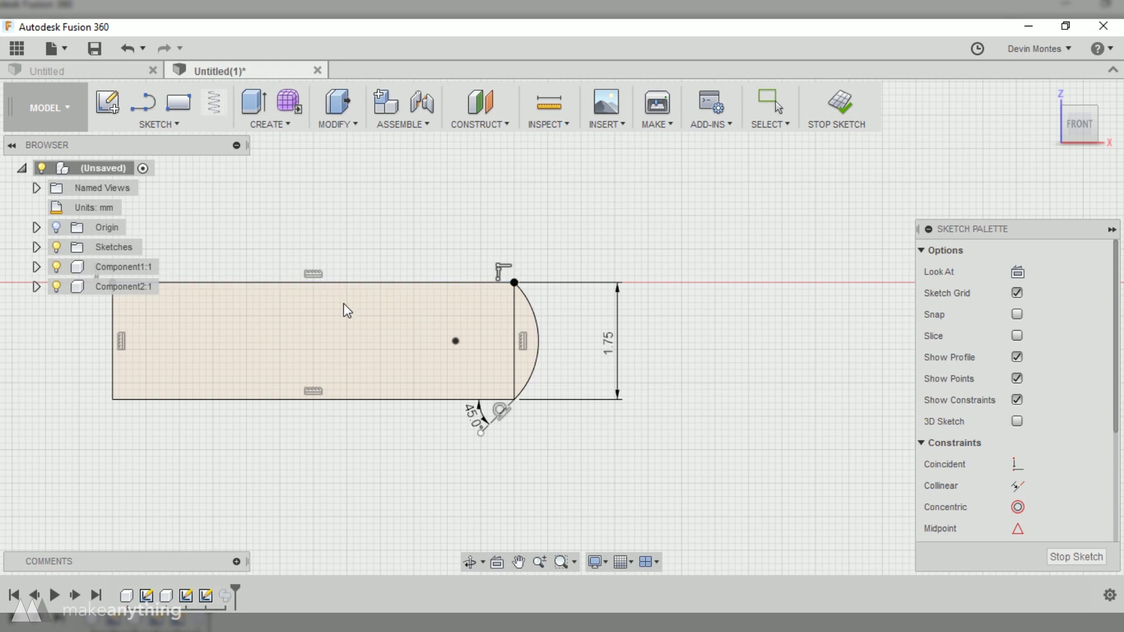
Draw a vertical construction centre line from the bottom edge's midpoint.
key(l)
click(316, 402)
click(313, 325)
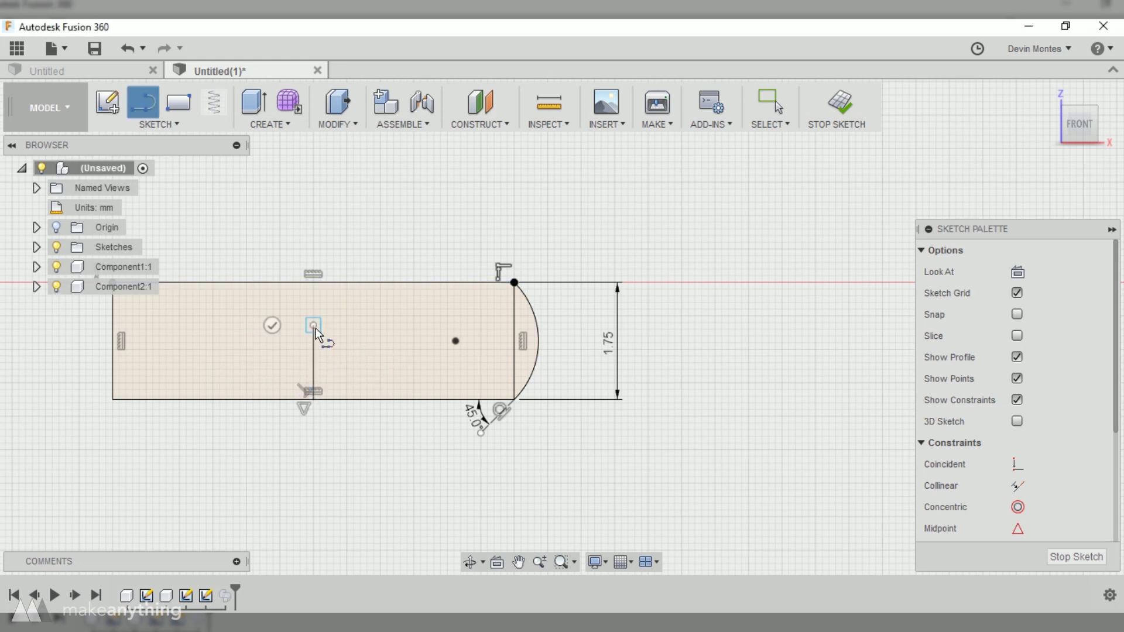
key(Escape)
click(314, 363)
key(x)
click(367, 468)
Mirror the arc across the centre line, make both vertical edges construction, and finish.
click(158, 124)
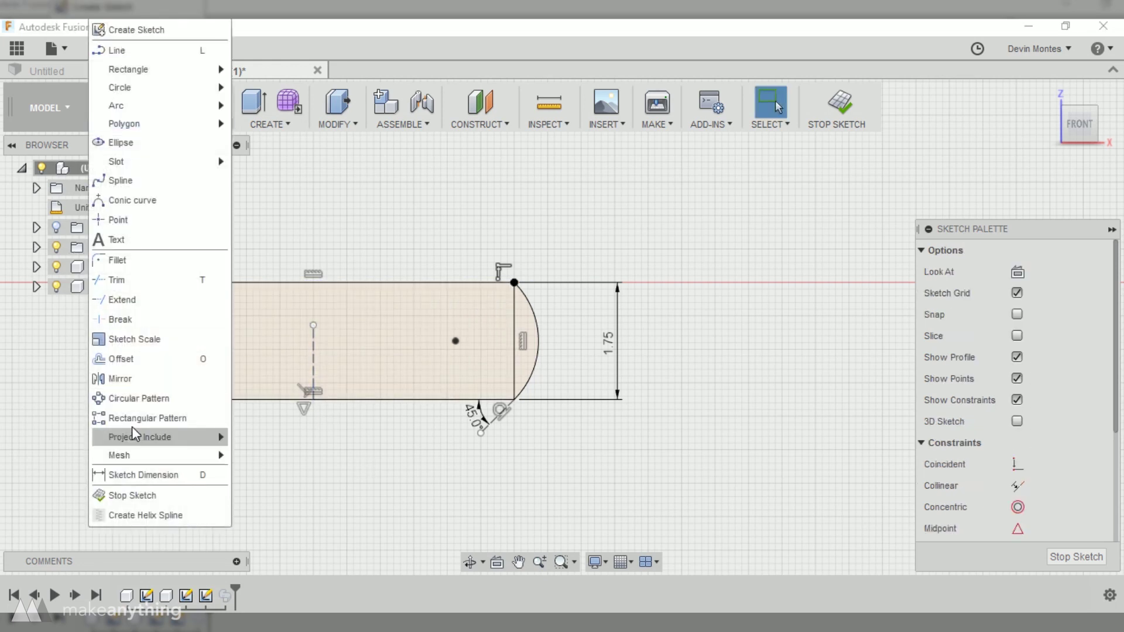
click(120, 377)
click(534, 363)
click(314, 357)
key(Return)
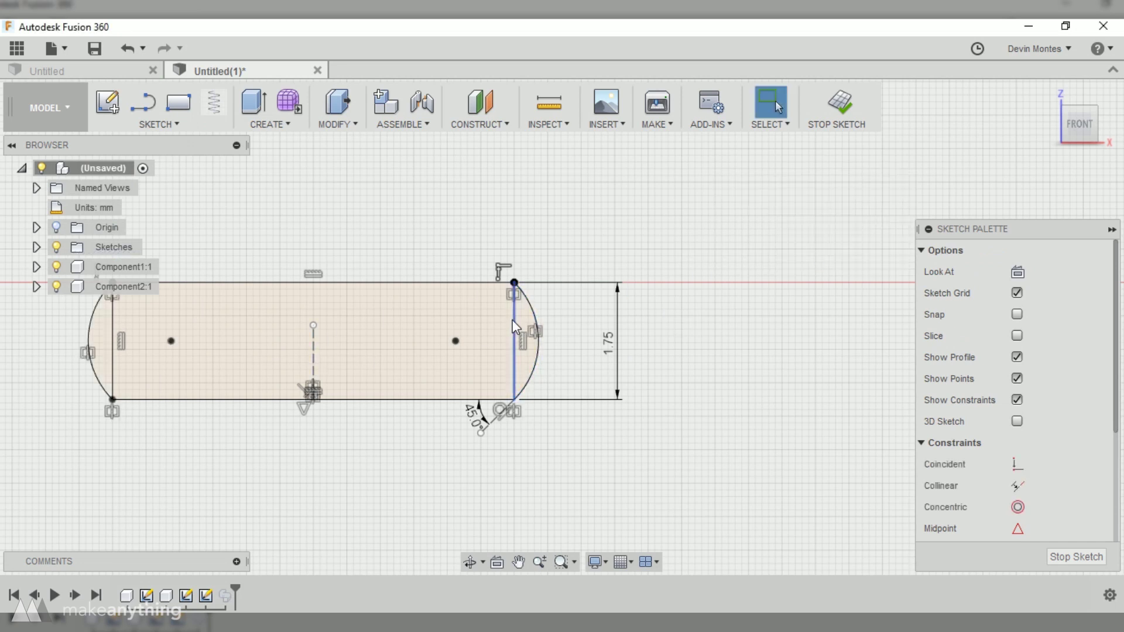
click(513, 319)
shift+click(113, 332)
key(x)
key(Escape)
scroll(650, 369, down, 2)
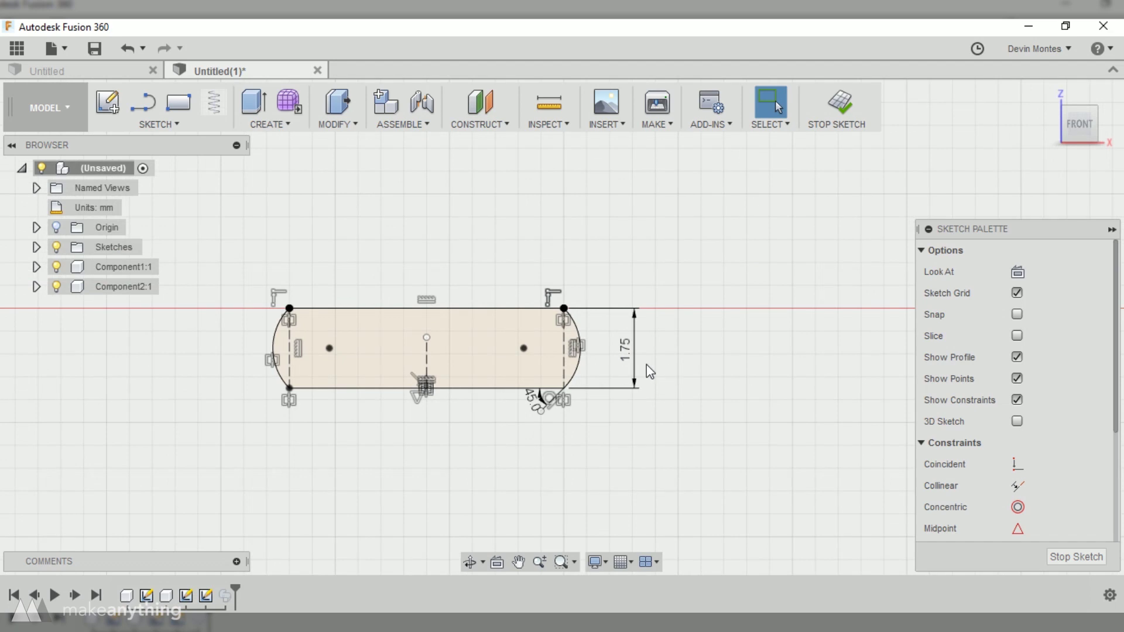
click(1076, 557)
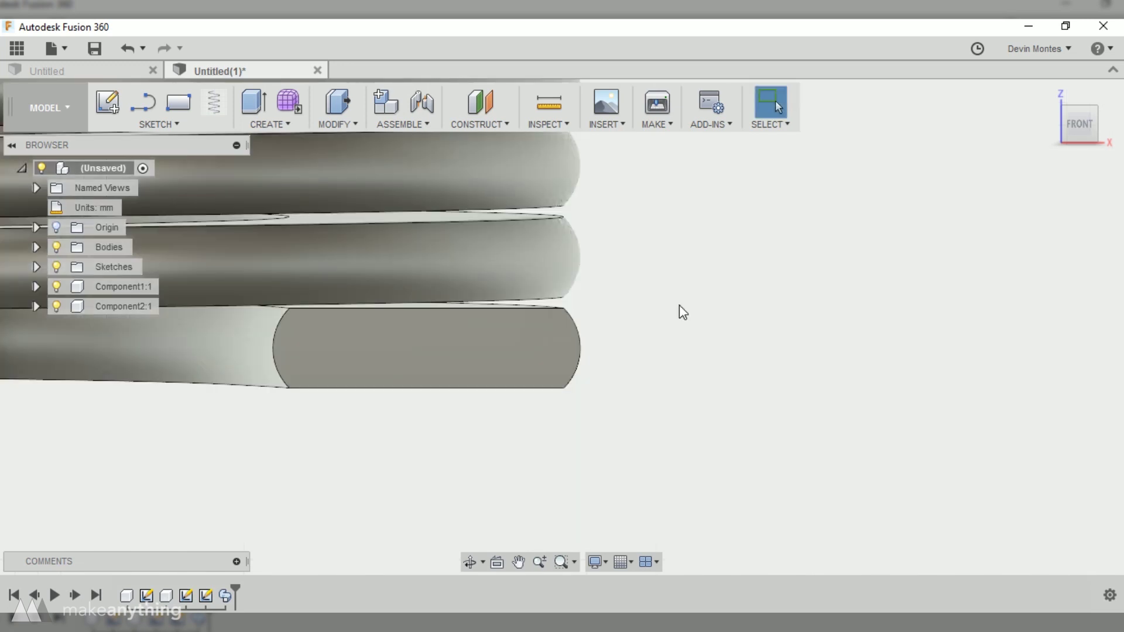
Zoom out and orbit to inspect the whole coil, then start a new sketch on the spring.
scroll(679, 310, down, 5)
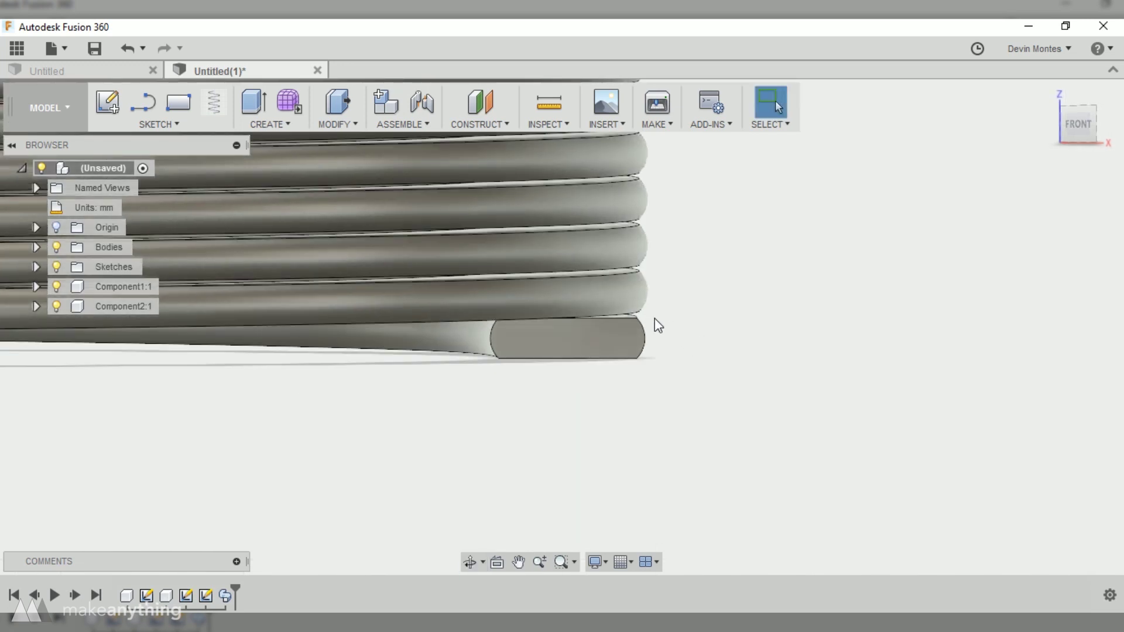
scroll(726, 313, down, 3)
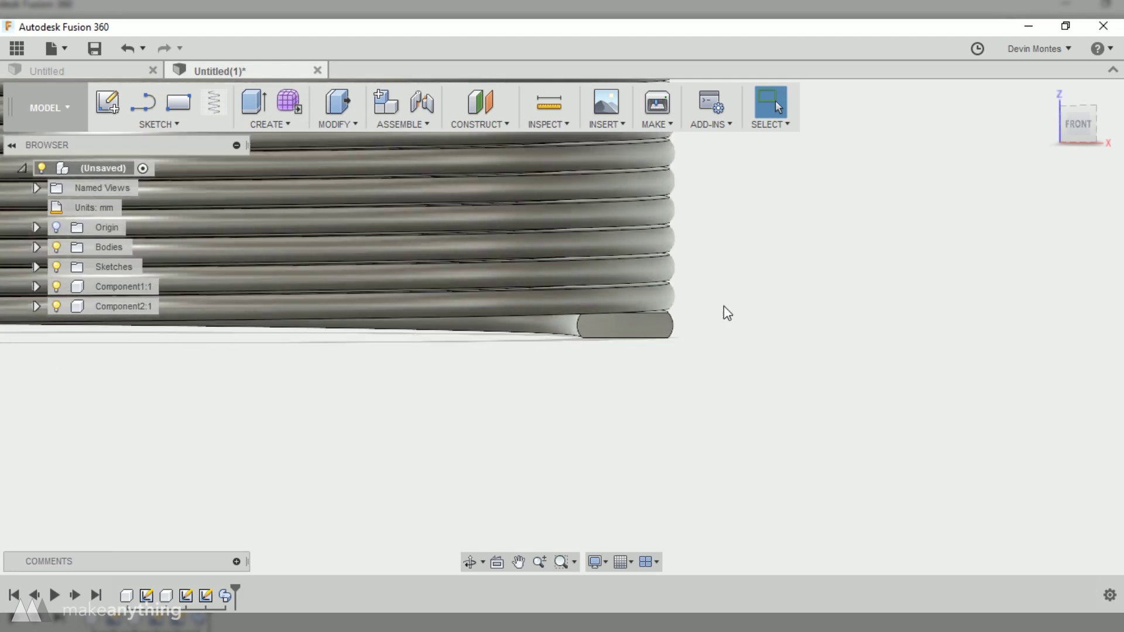
scroll(729, 312, down, 4)
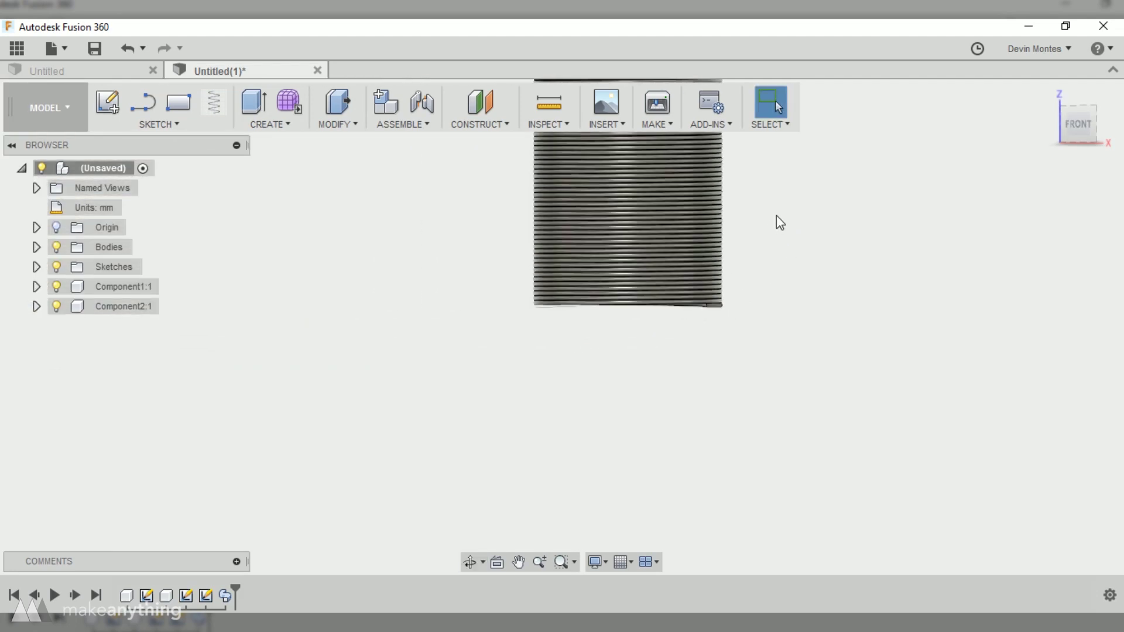
shift+middle_drag(778, 221, 672, 363)
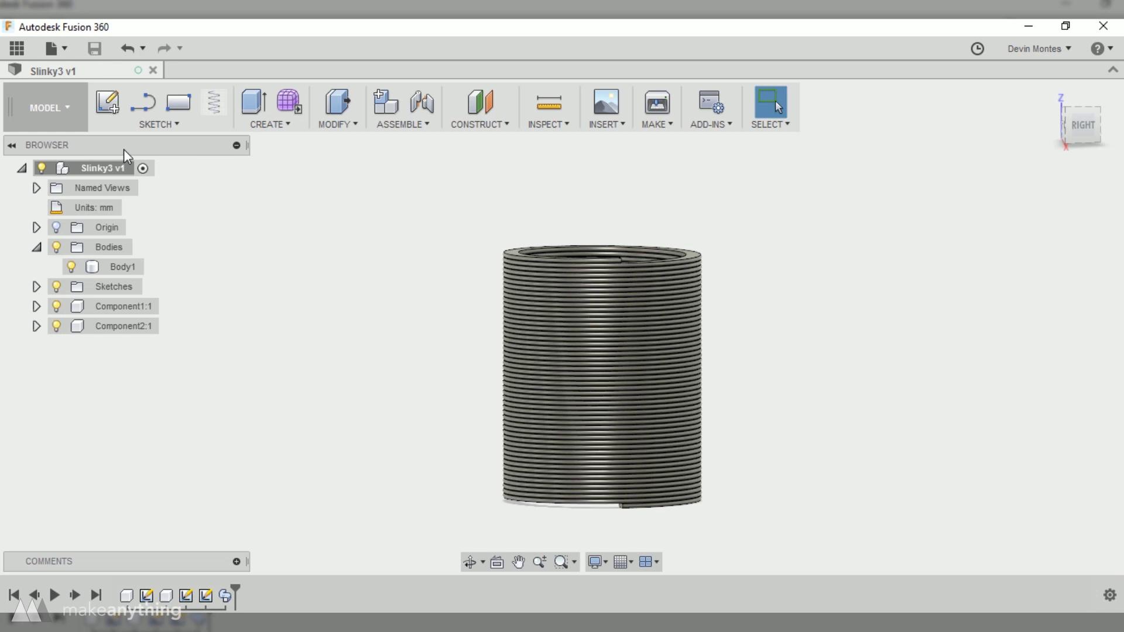
click(143, 102)
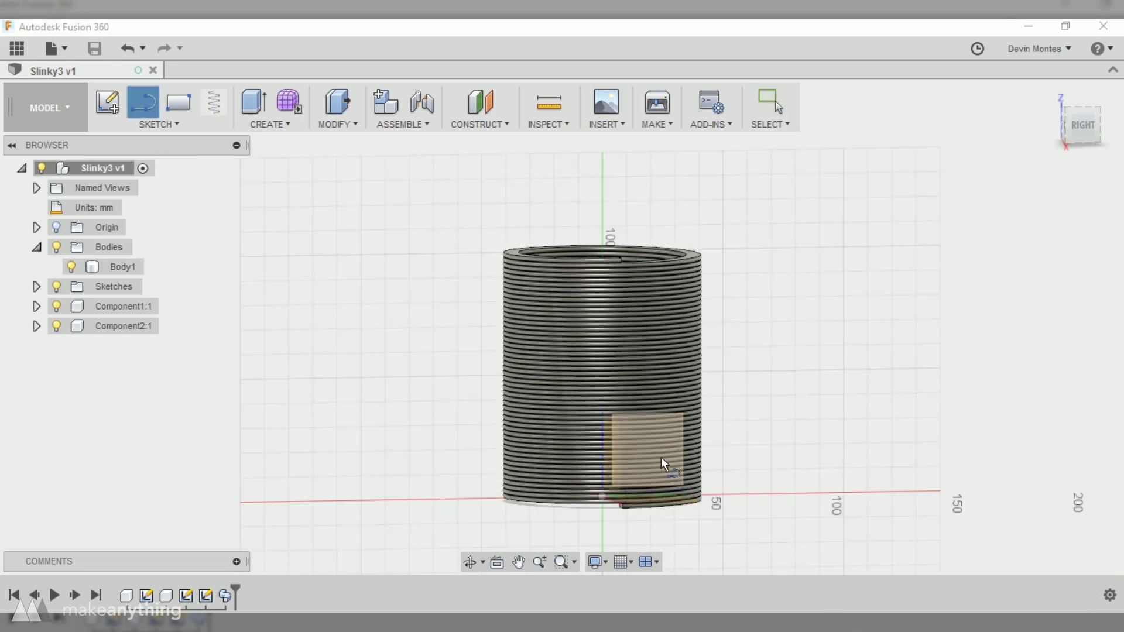
Sketch a rectangle around the spring on its vertical plane, dimensioned 95 mm tall.
click(661, 458)
key(r)
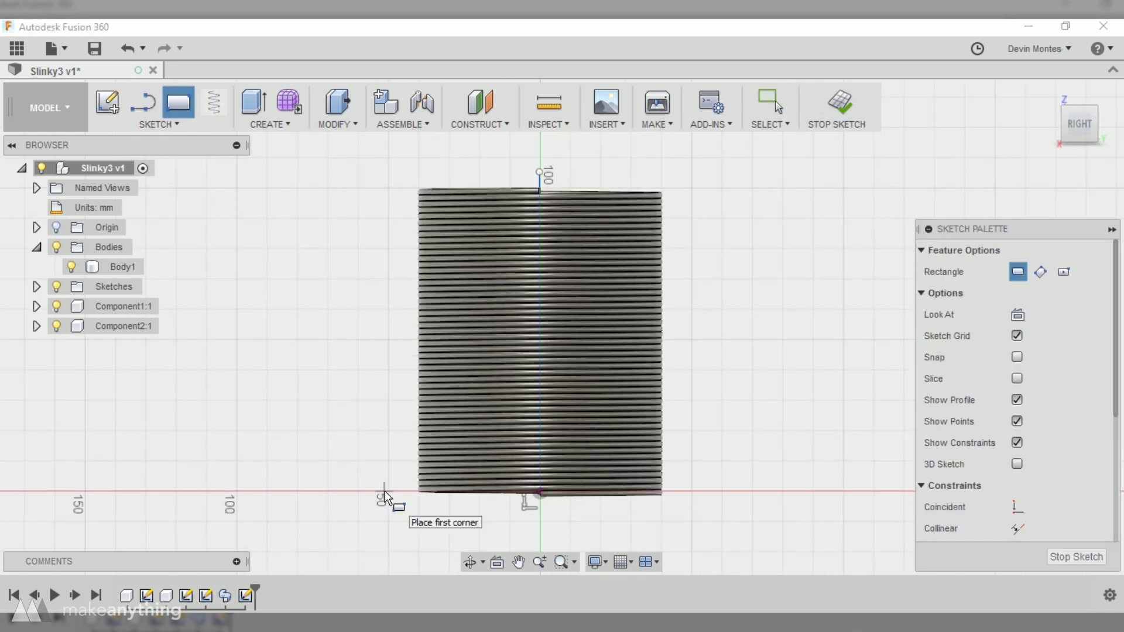
click(385, 491)
click(705, 194)
scroll(554, 197, up, 3)
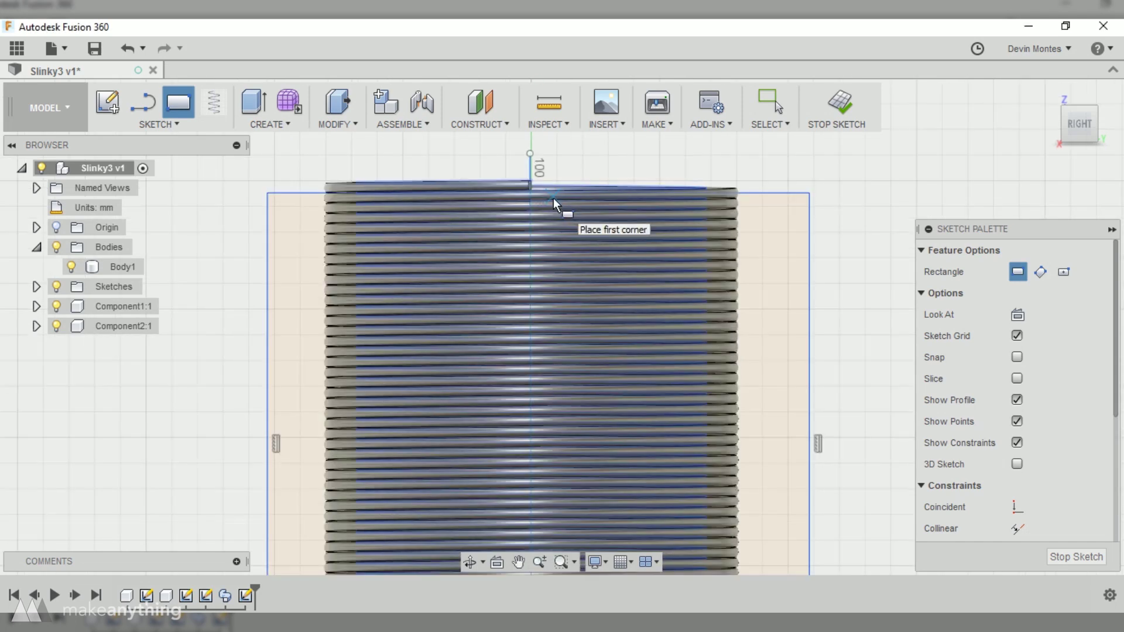
scroll(553, 198, up, 3)
scroll(911, 204, down, 7)
key(Escape)
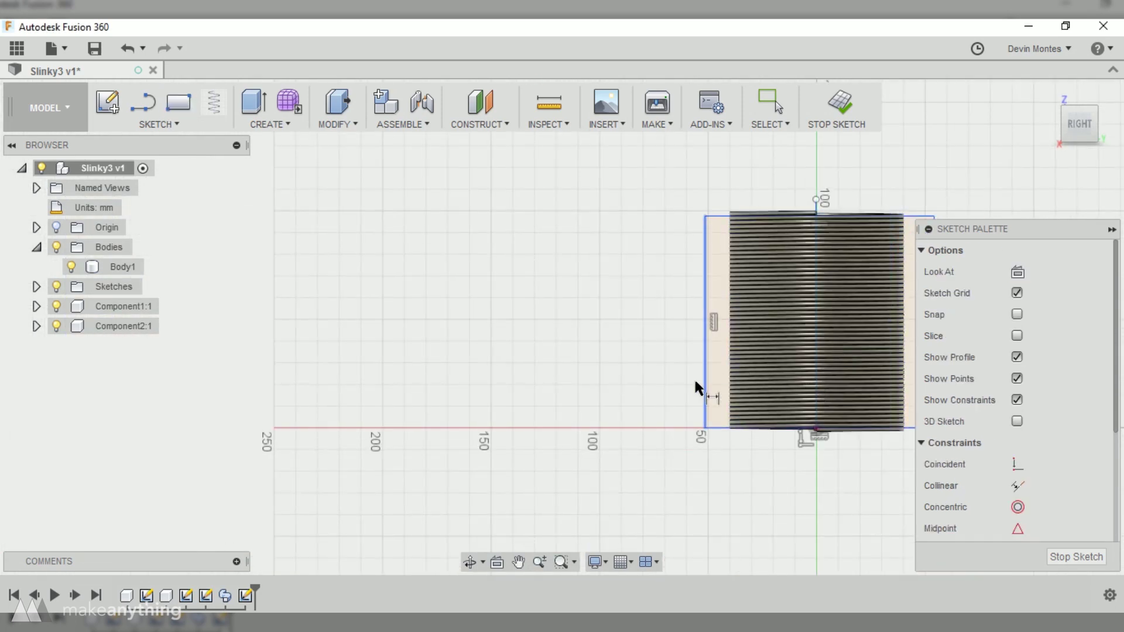
click(696, 386)
click(644, 375)
text(95)
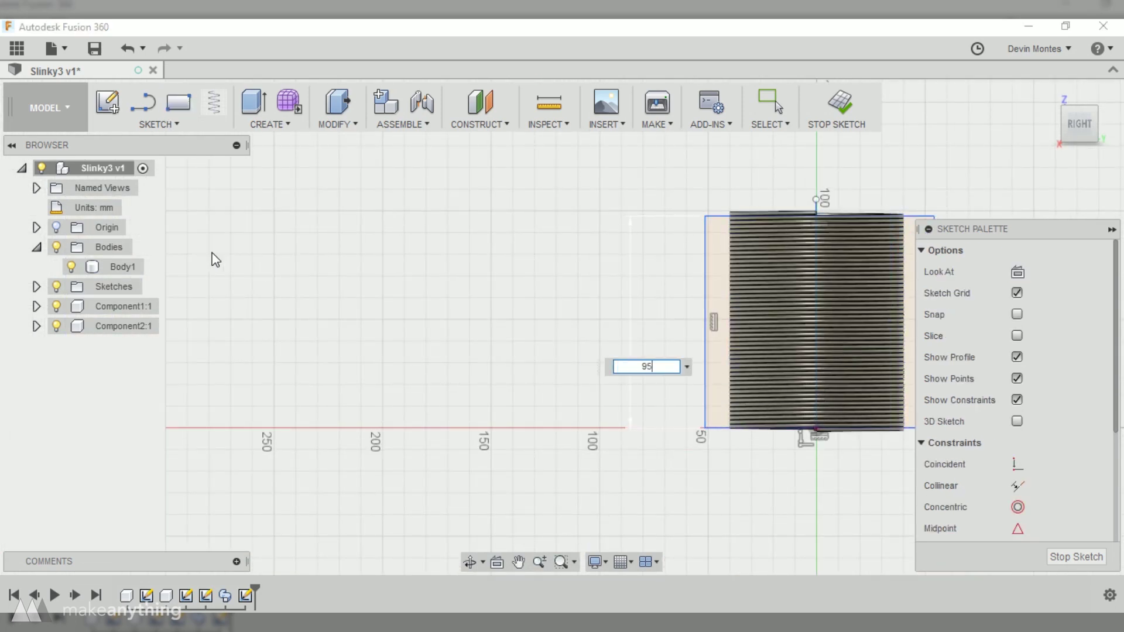
key(Return)
Extrude both rectangle halves symmetrically 43.295 mm as an Intersect to trim the coil ends flat.
key(F6)
click(268, 125)
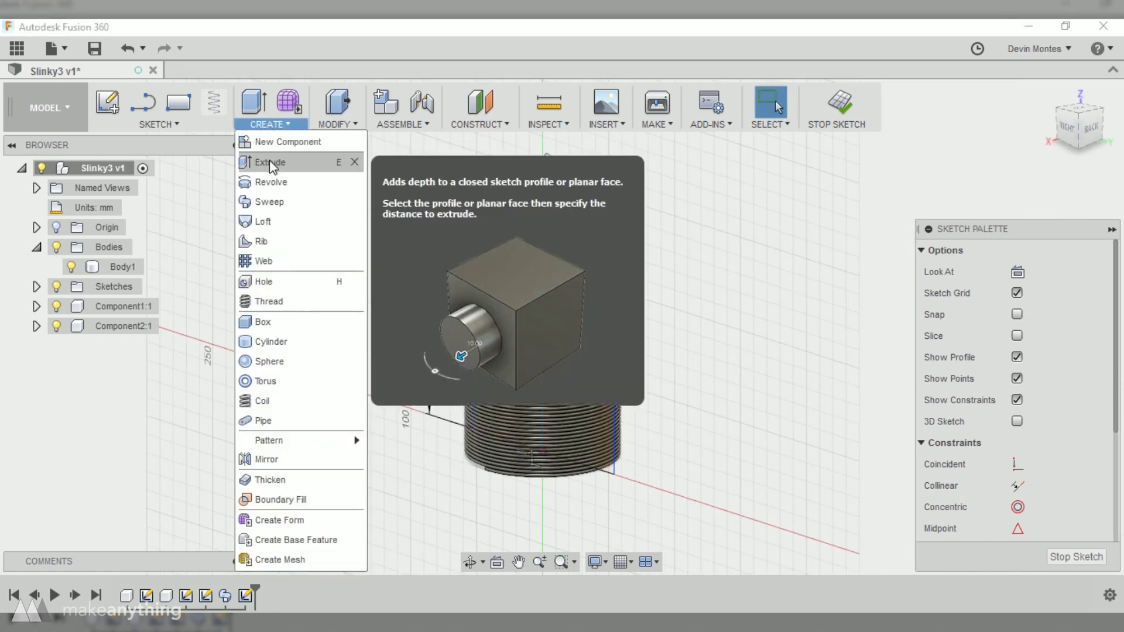
click(269, 162)
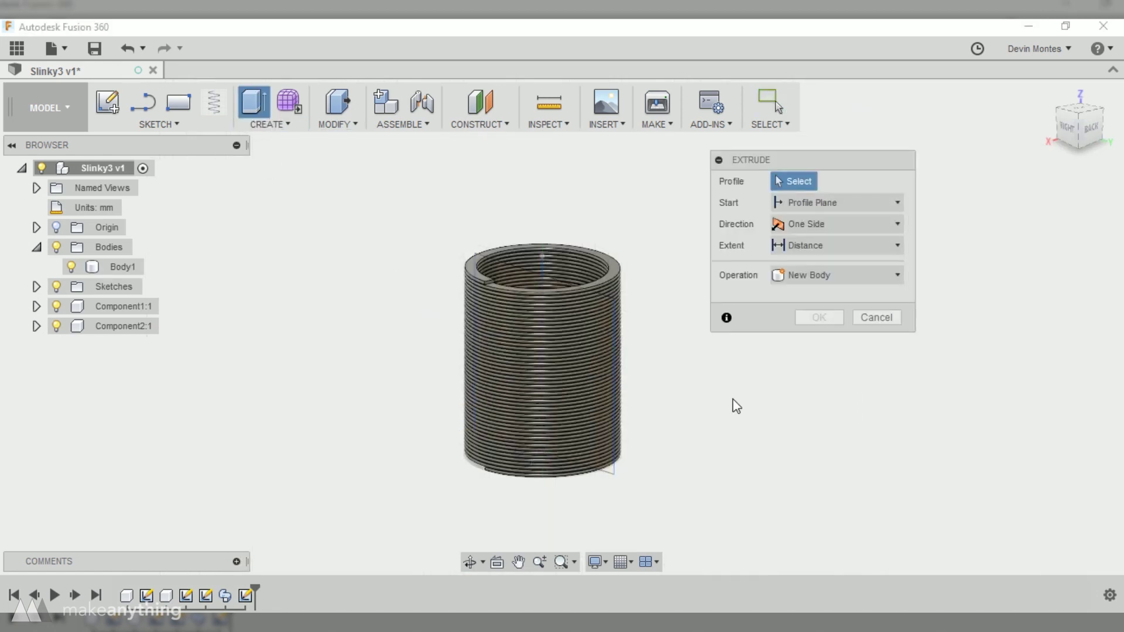
click(610, 304)
click(519, 279)
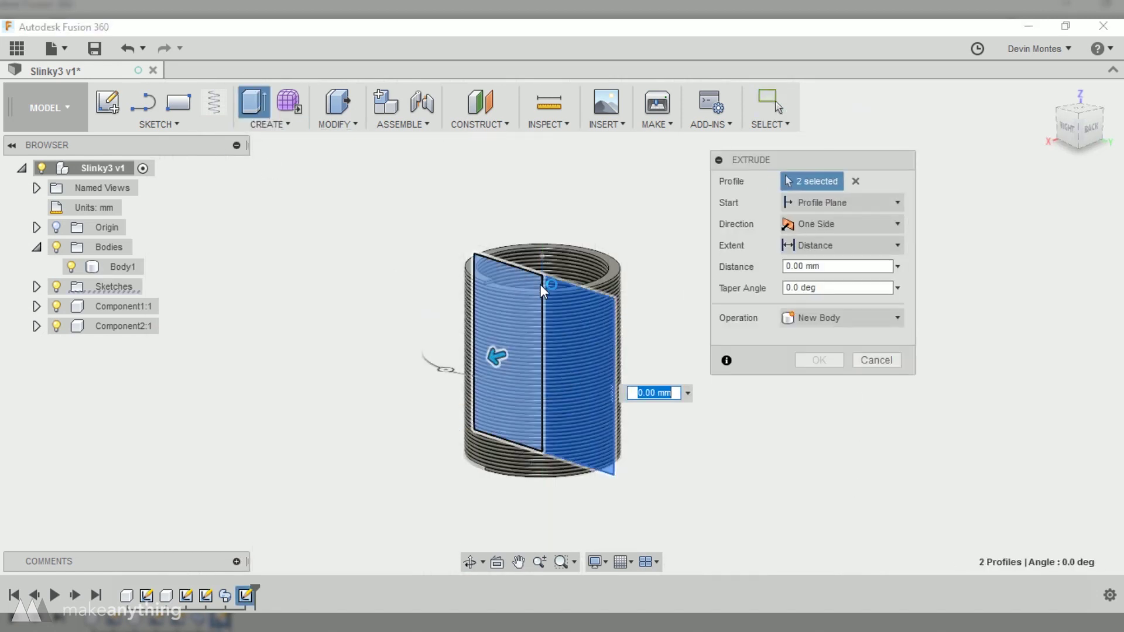
click(813, 226)
click(806, 282)
drag(494, 361, 438, 381)
drag(705, 308, 705, 307)
click(814, 322)
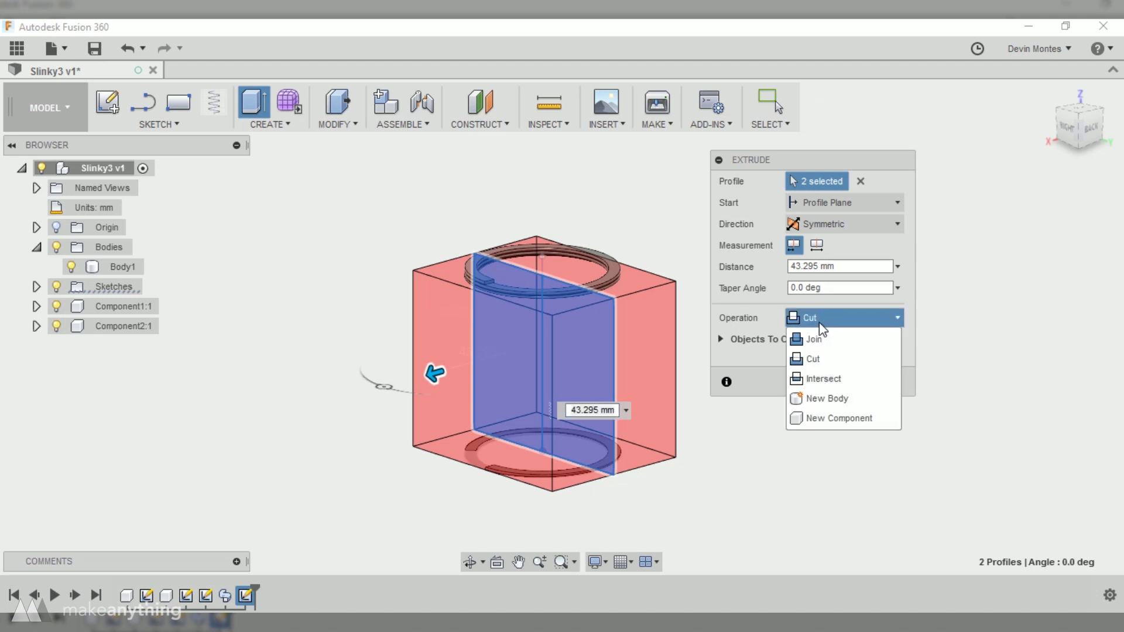
click(813, 354)
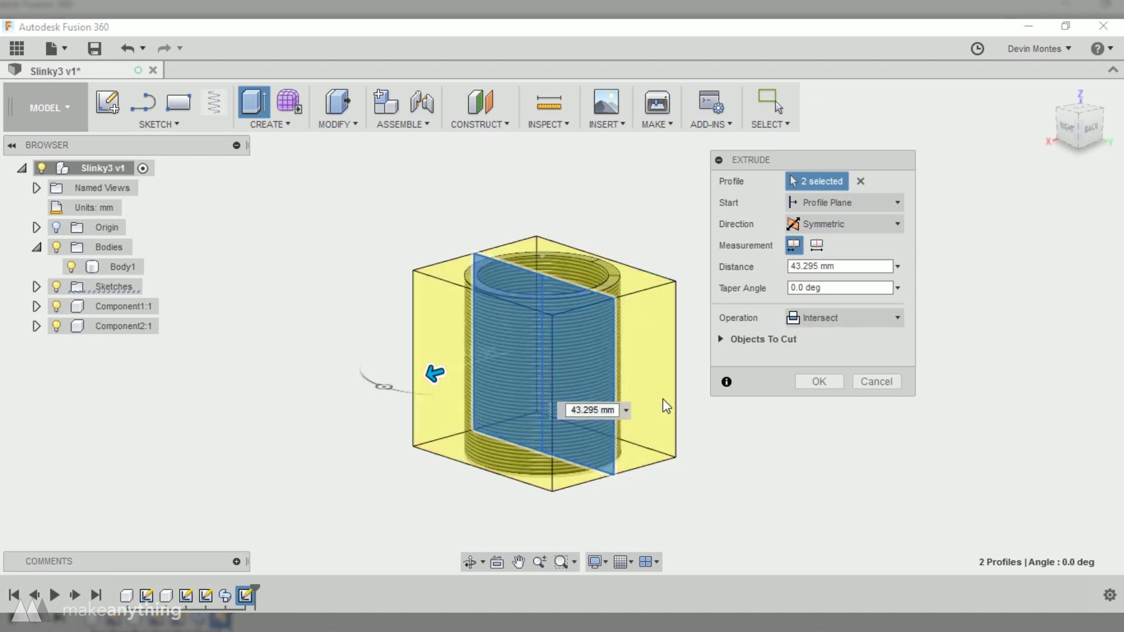
click(820, 382)
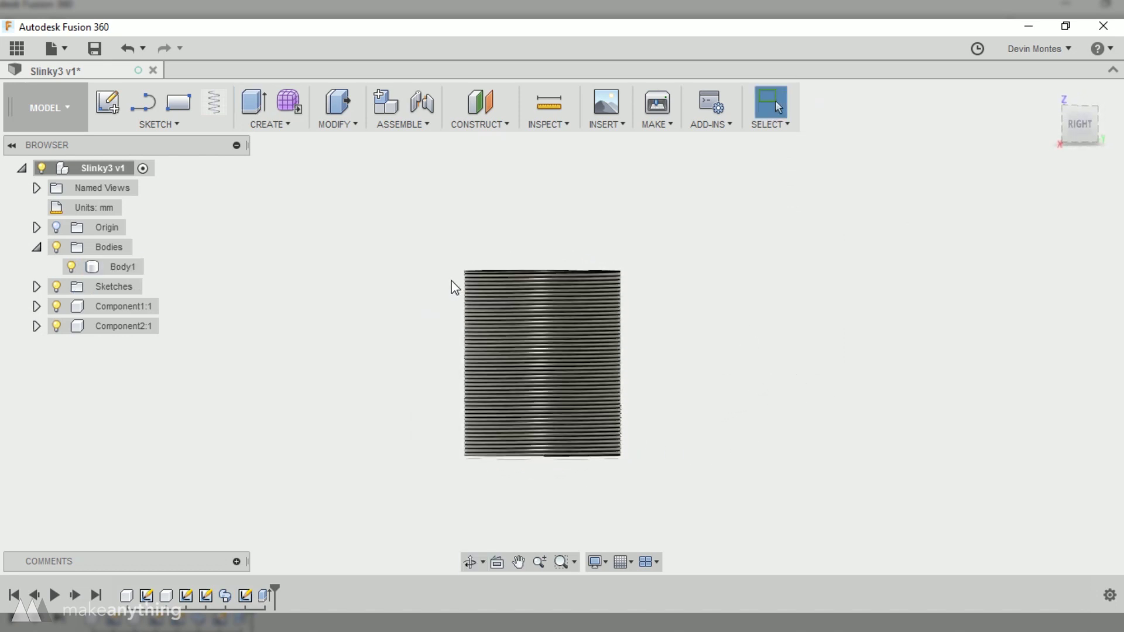
Start a new sketch on the YZ origin plane.
scroll(536, 448, up, 6)
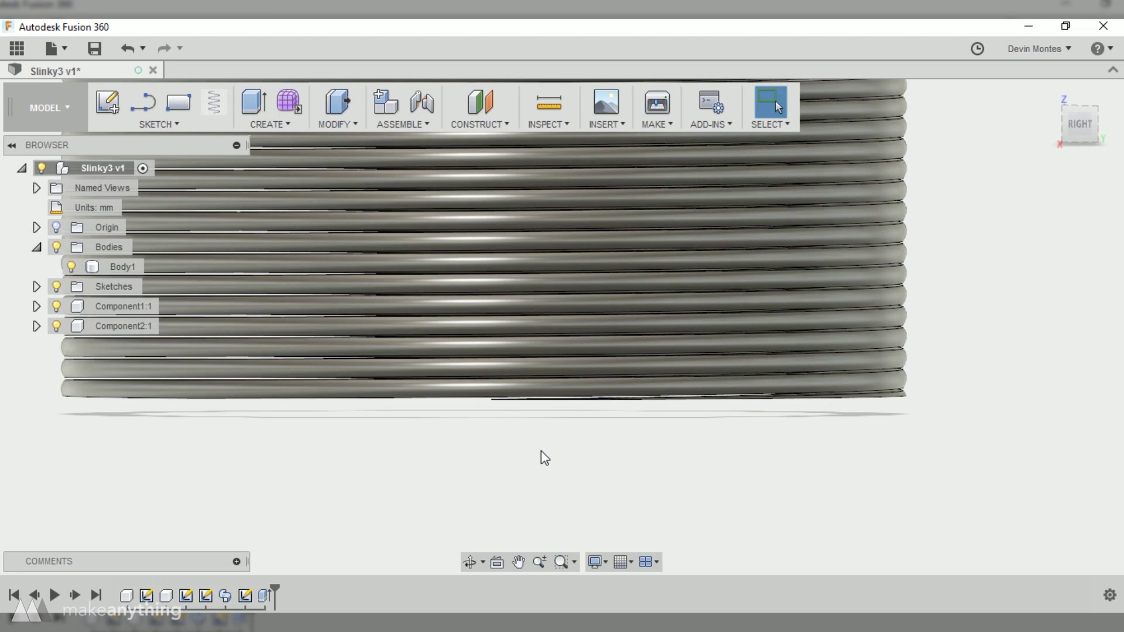
scroll(644, 411, up, 3)
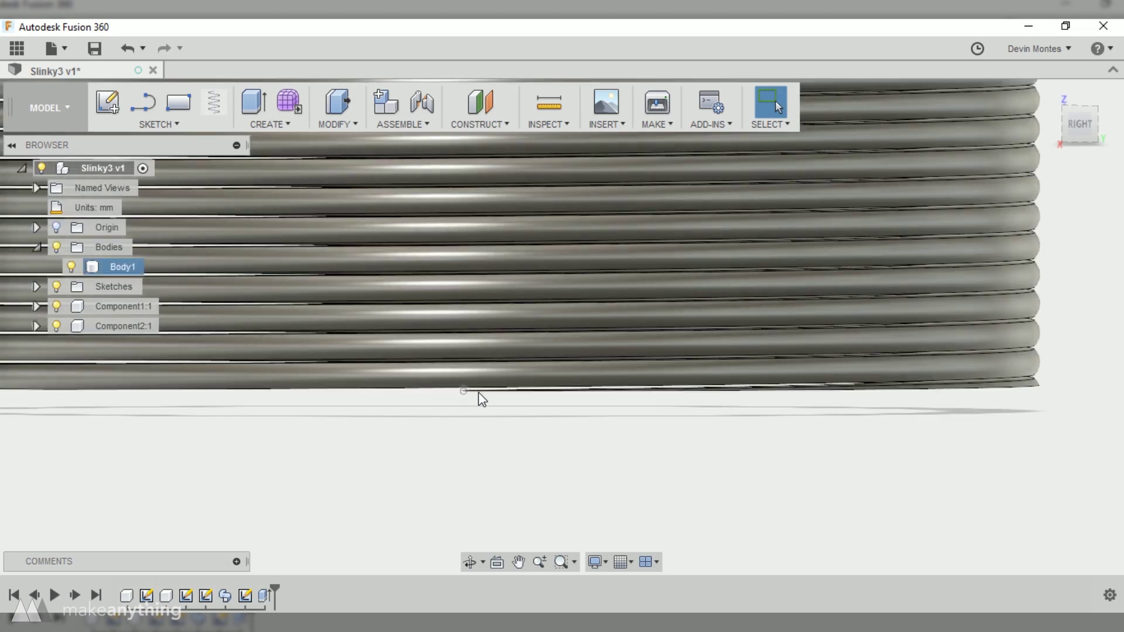
click(504, 401)
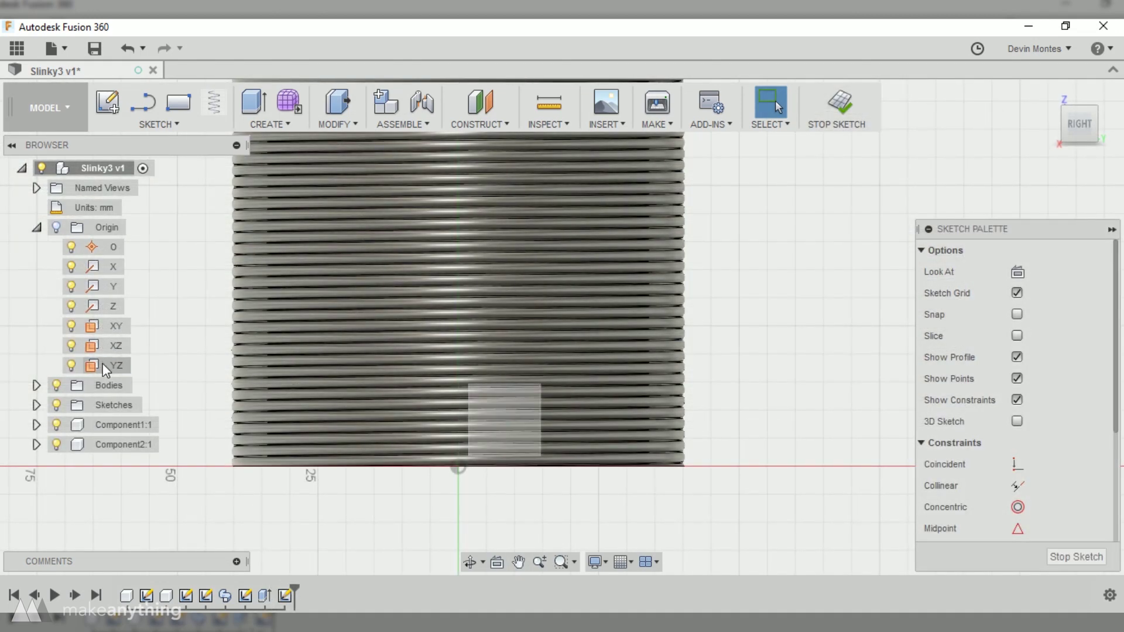
click(107, 367)
Apply a YZ Section Analysis to expose the coil cross-sections and begin drawing lines.
click(549, 124)
click(572, 258)
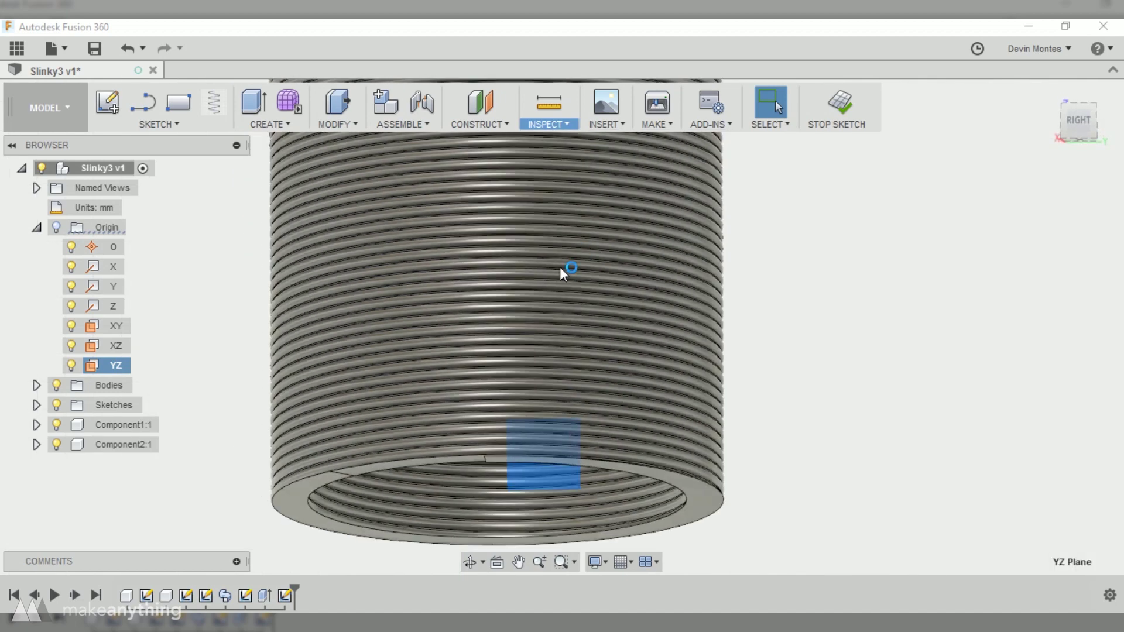
click(820, 331)
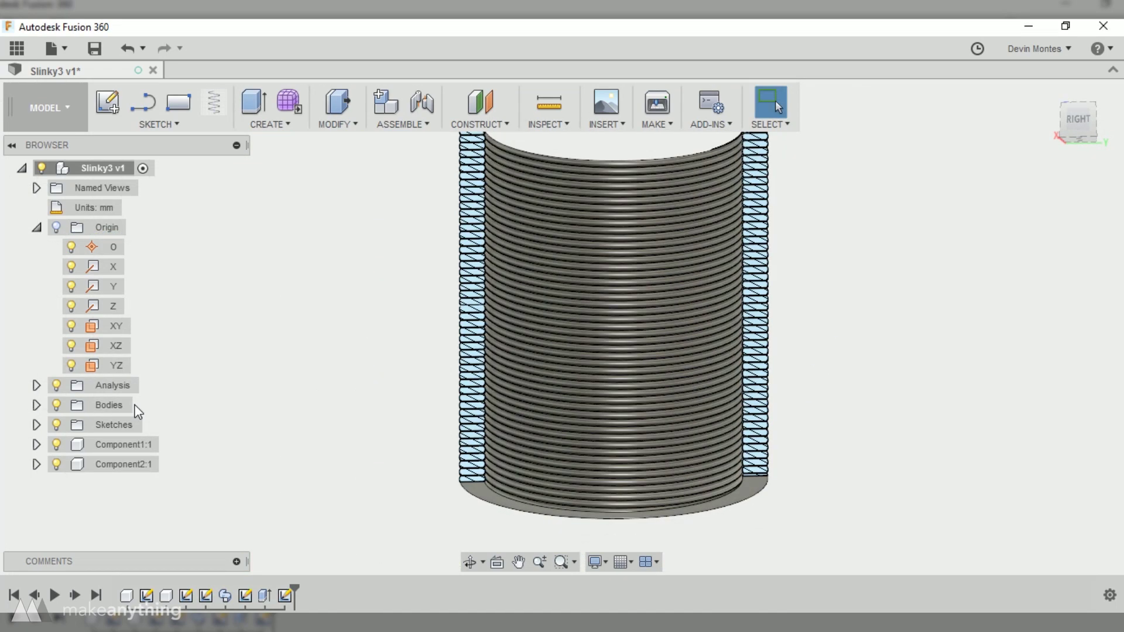
click(143, 103)
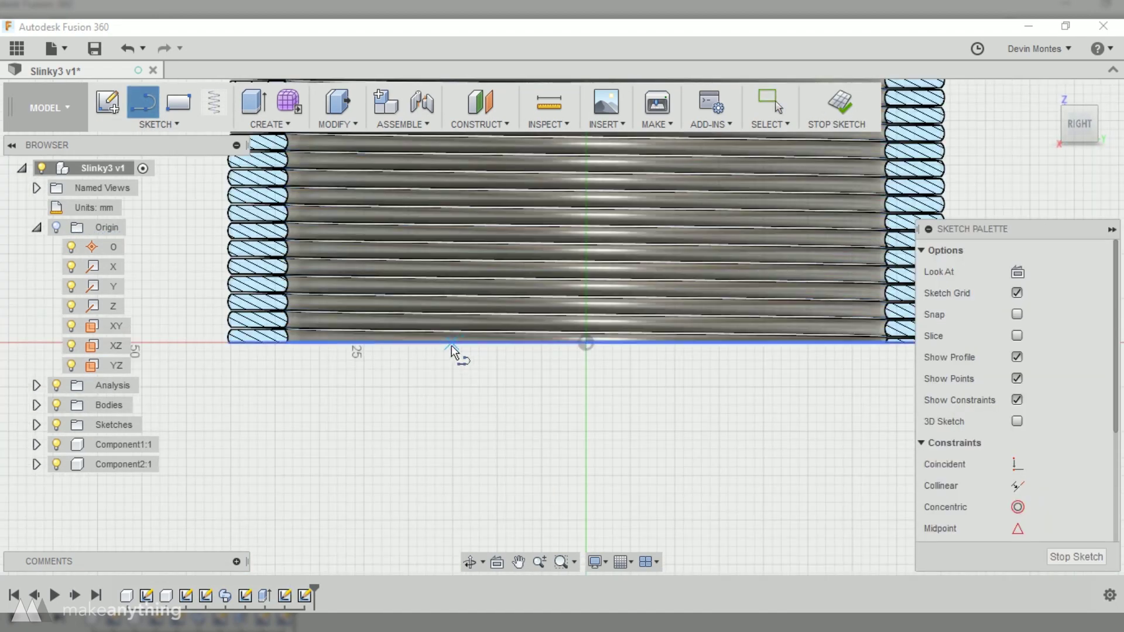
Draw a closed end-cap outline with a slanted corner below the bottom coil.
scroll(588, 348, down, 10)
key(Escape)
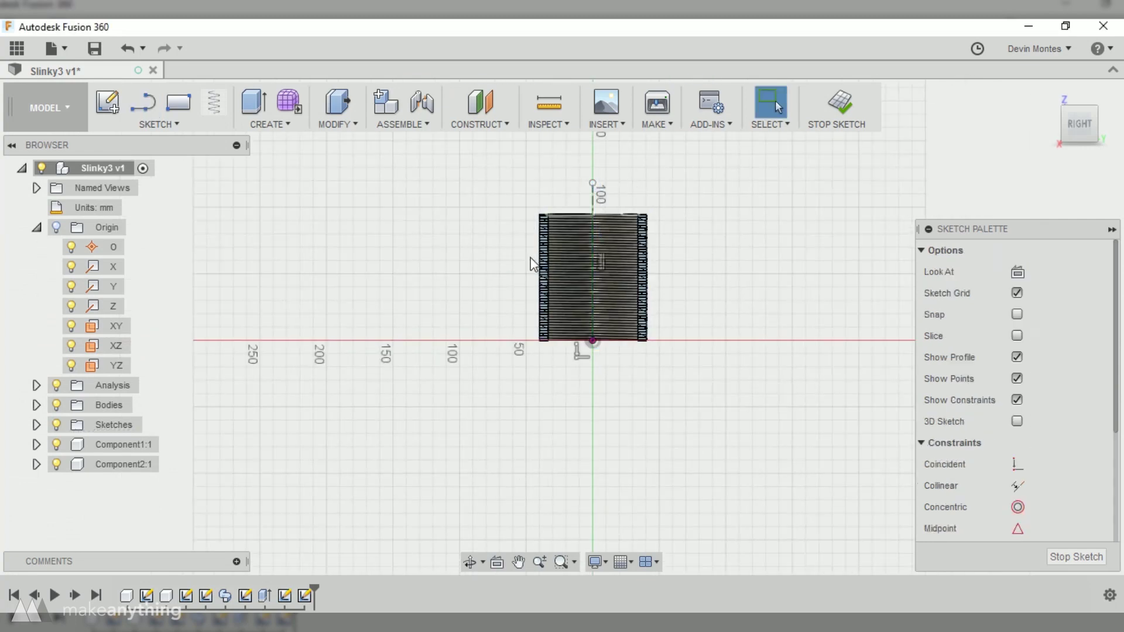
scroll(530, 350, up, 5)
scroll(588, 343, up, 8)
key(l)
click(349, 388)
click(299, 467)
click(298, 507)
click(703, 507)
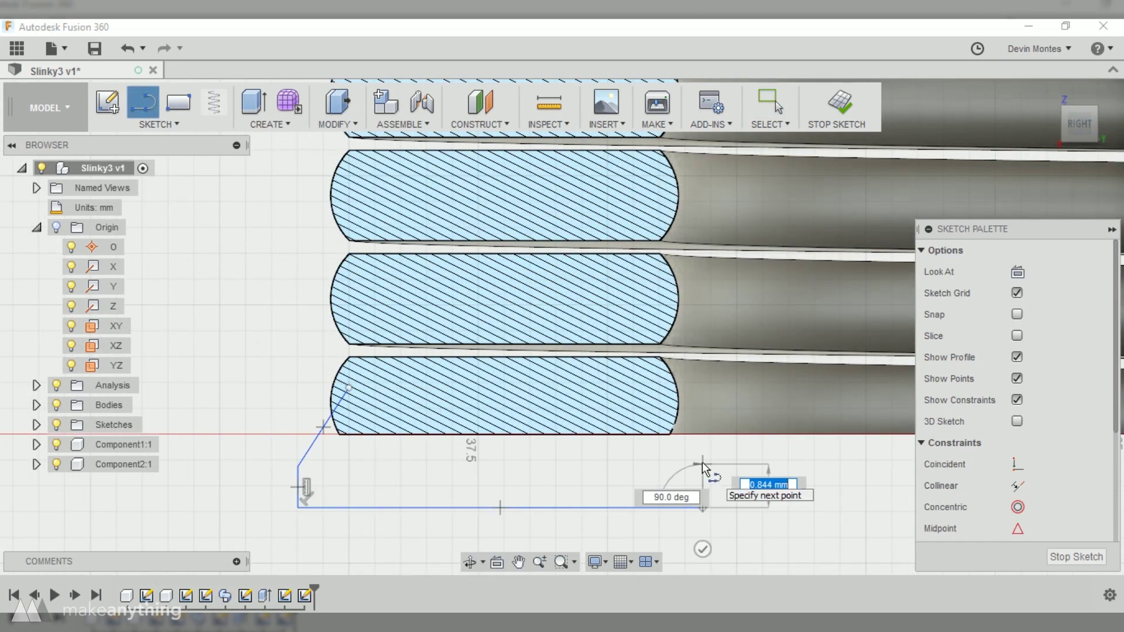
click(702, 466)
click(645, 390)
click(349, 388)
right_click(404, 398)
key(Escape)
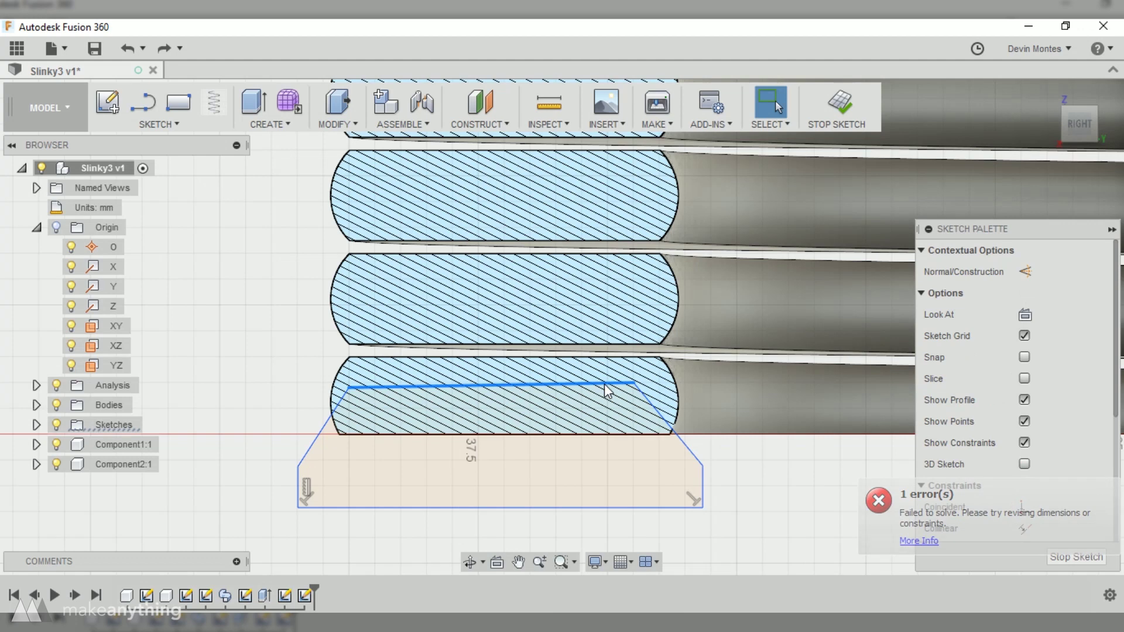
Dimension the outline with a 45° angle, 1.00 chamfer height and 2.50 overall height.
click(319, 410)
text(45)
key(Return)
scroll(308, 376, up, 3)
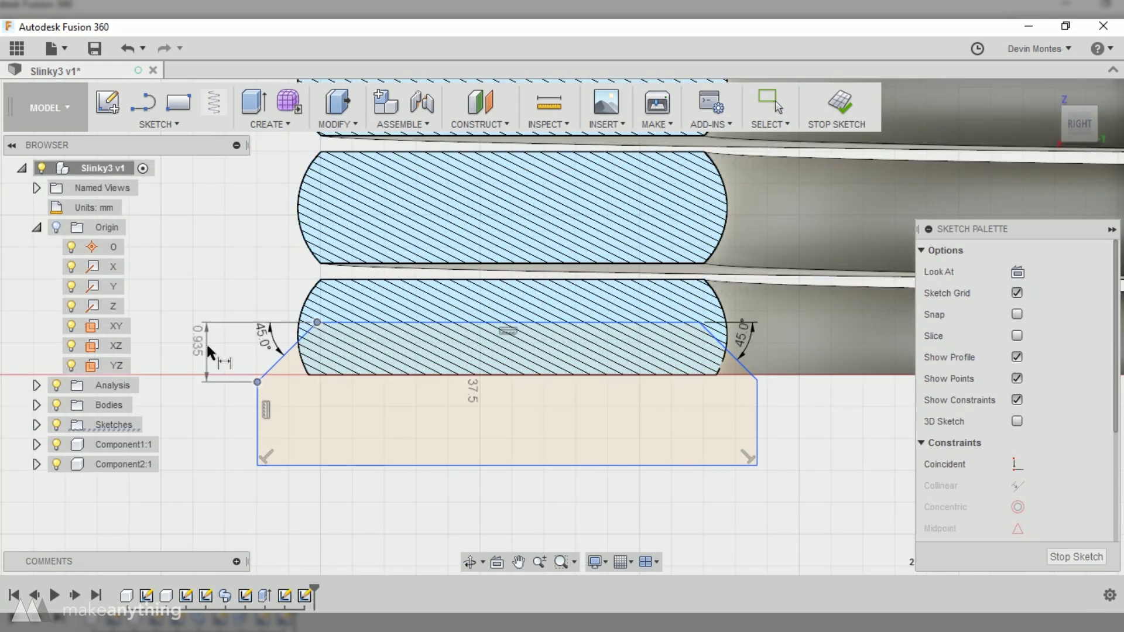
click(208, 351)
text(1)
key(Return)
click(356, 465)
click(176, 375)
text(2.5)
key(Return)
Constrain the outline's line to be horizontal.
right_click(756, 380)
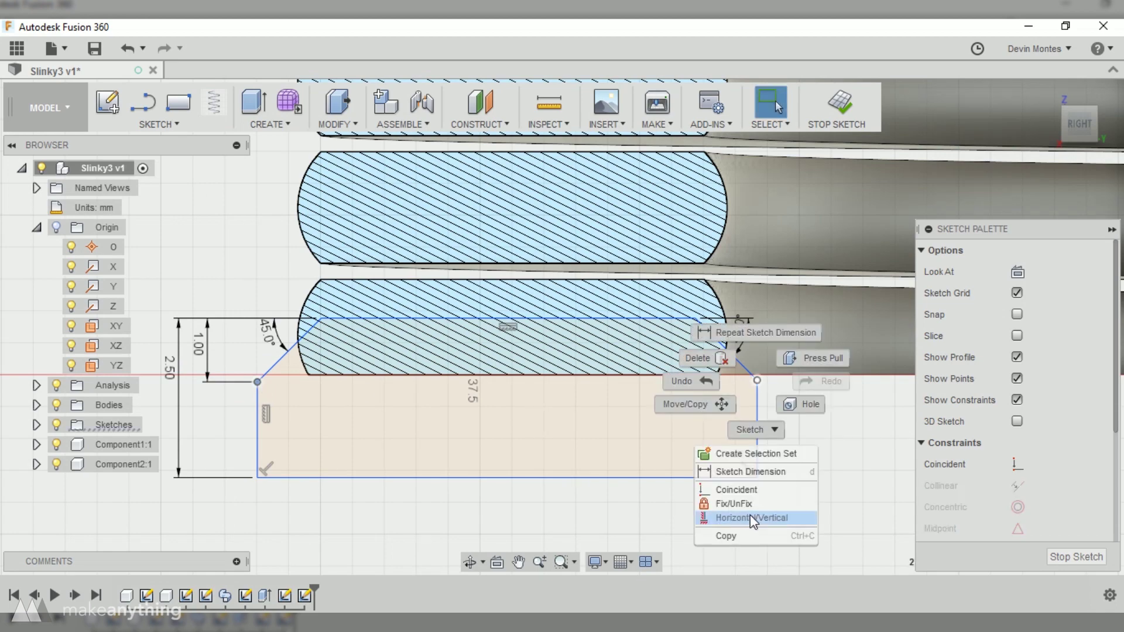
click(753, 518)
scroll(598, 219, down, 6)
scroll(598, 219, up, 2)
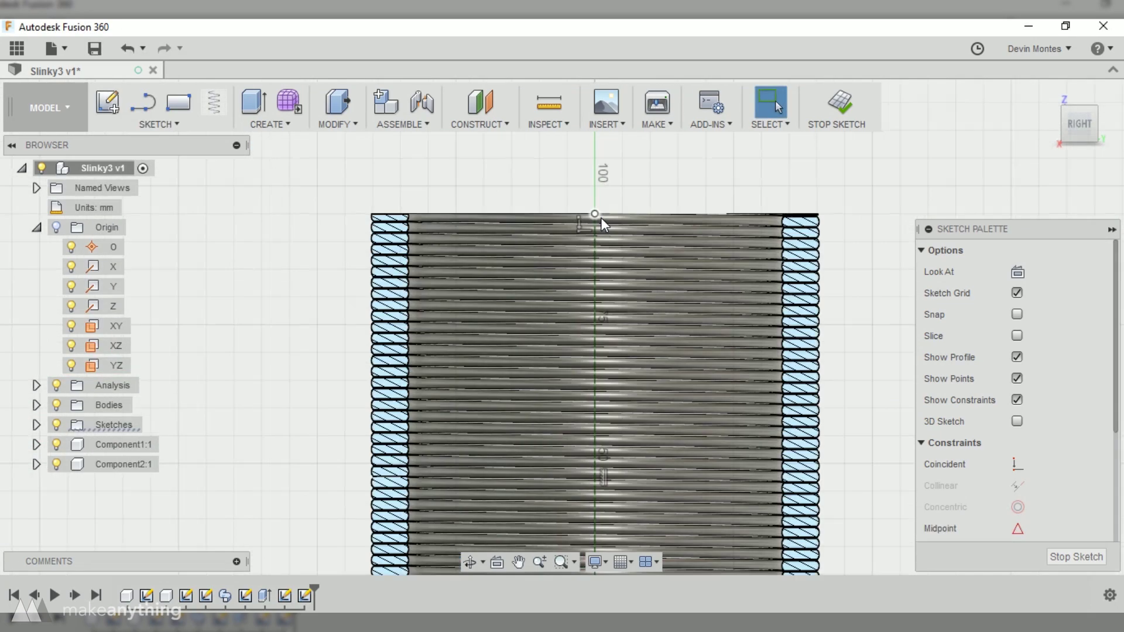
scroll(601, 217, down, 5)
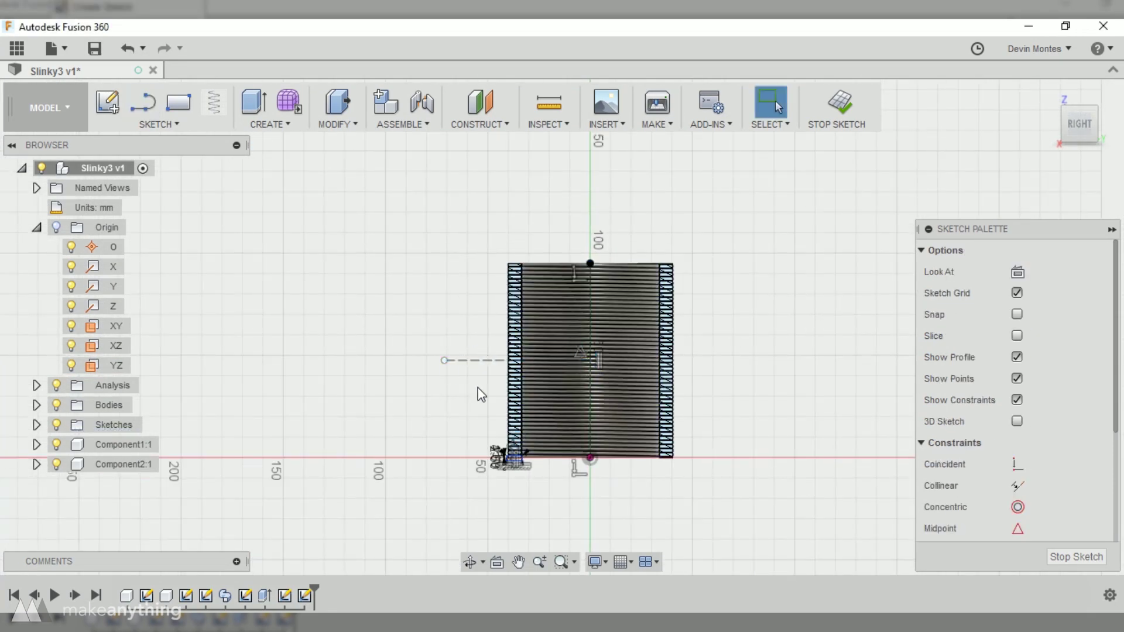
Mirror the end-cap outline about the centre line to the top end.
click(159, 124)
click(149, 386)
scroll(523, 441, up, 5)
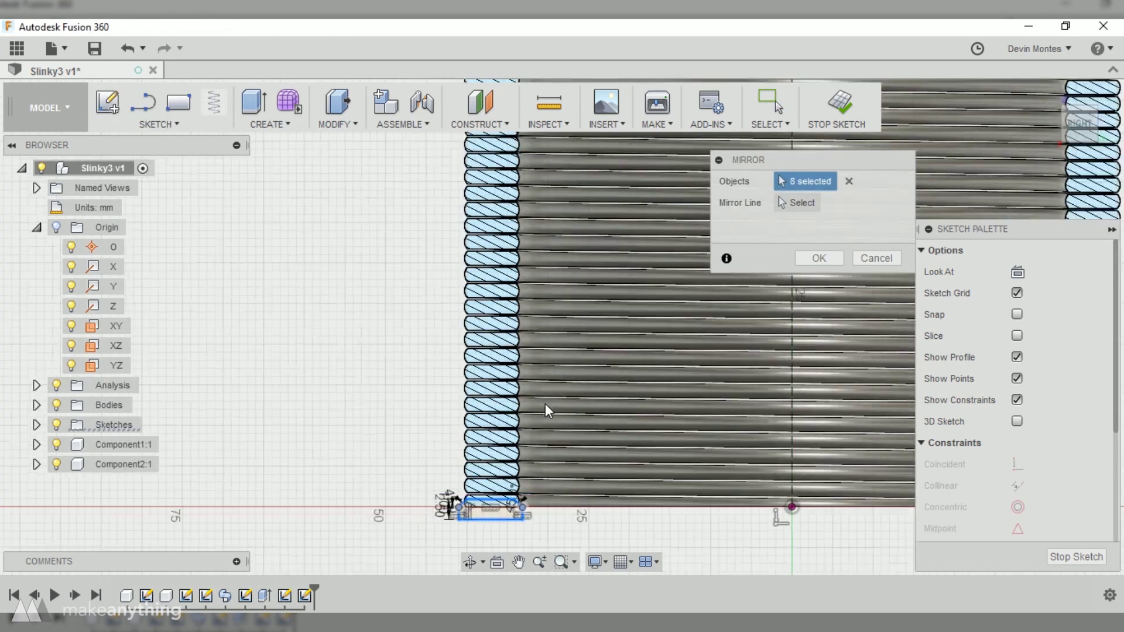
scroll(545, 409, down, 4)
click(819, 258)
click(270, 124)
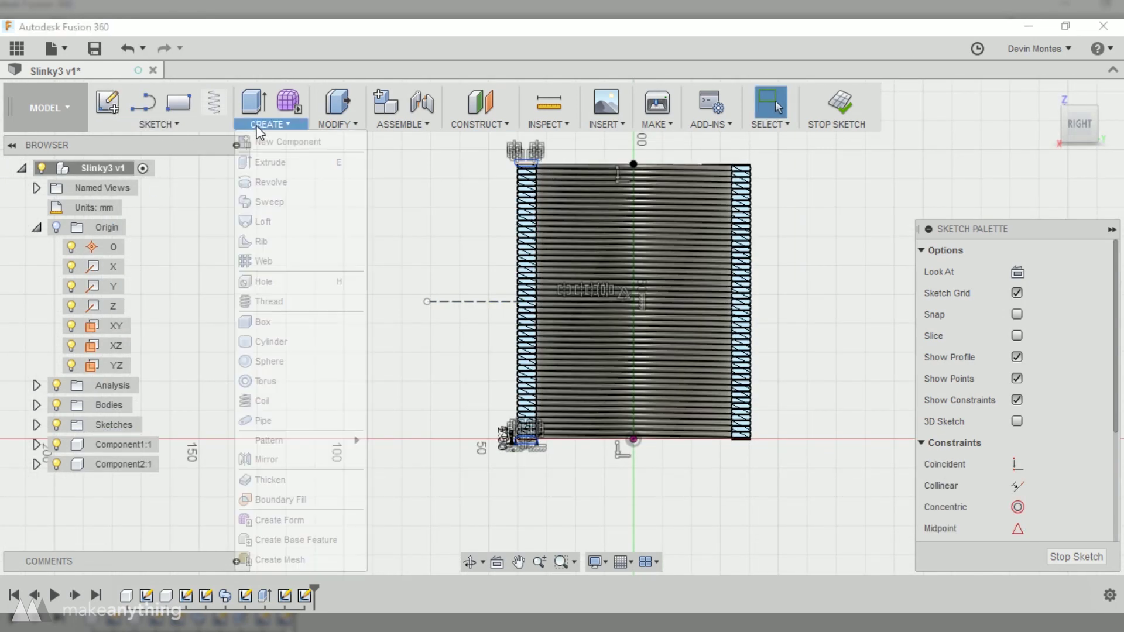
Revolve both end-cap profiles about the vertical centre line as new bodies.
click(271, 182)
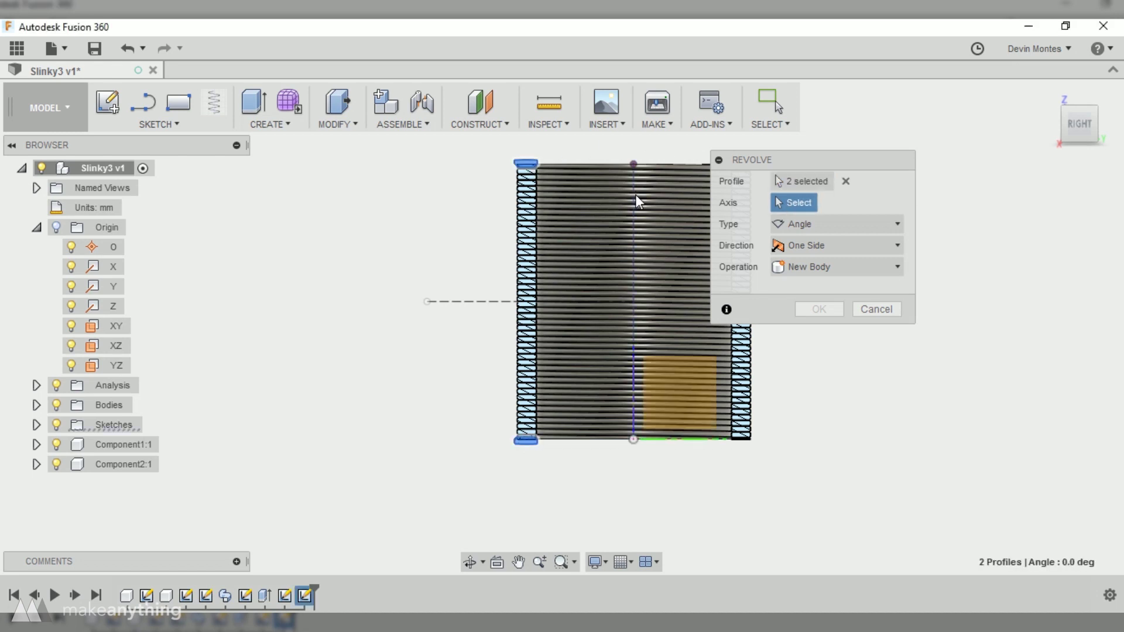
click(635, 216)
click(837, 288)
click(833, 367)
click(823, 352)
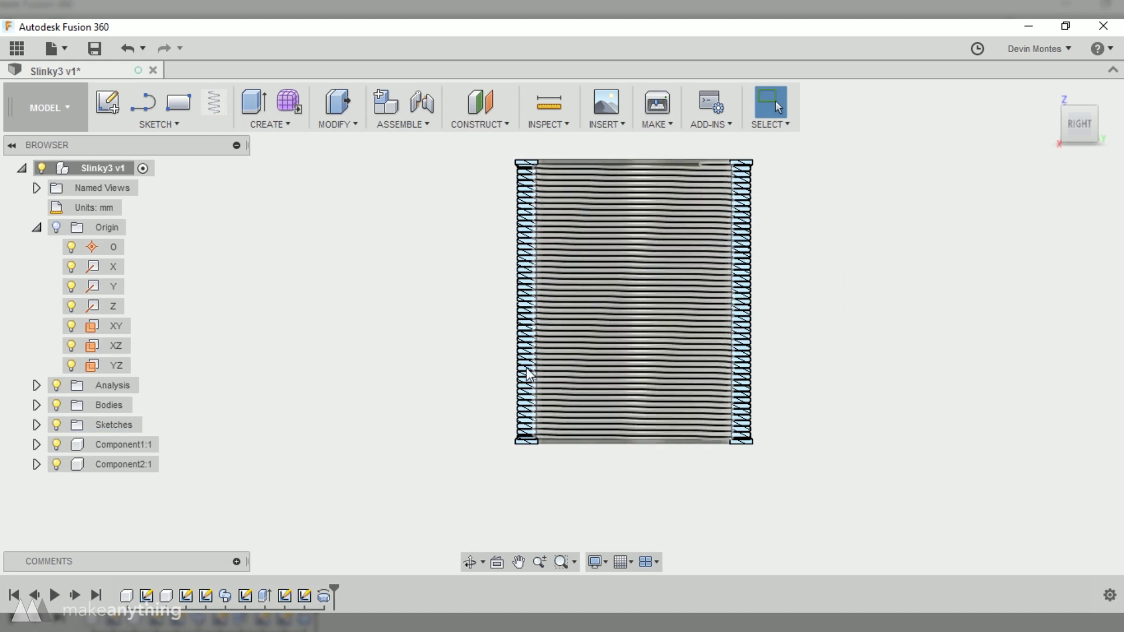
Hide Body1 and fillet the ring edges with a 2 mm radius.
click(35, 405)
click(71, 424)
click(122, 444)
scroll(302, 456, up, 5)
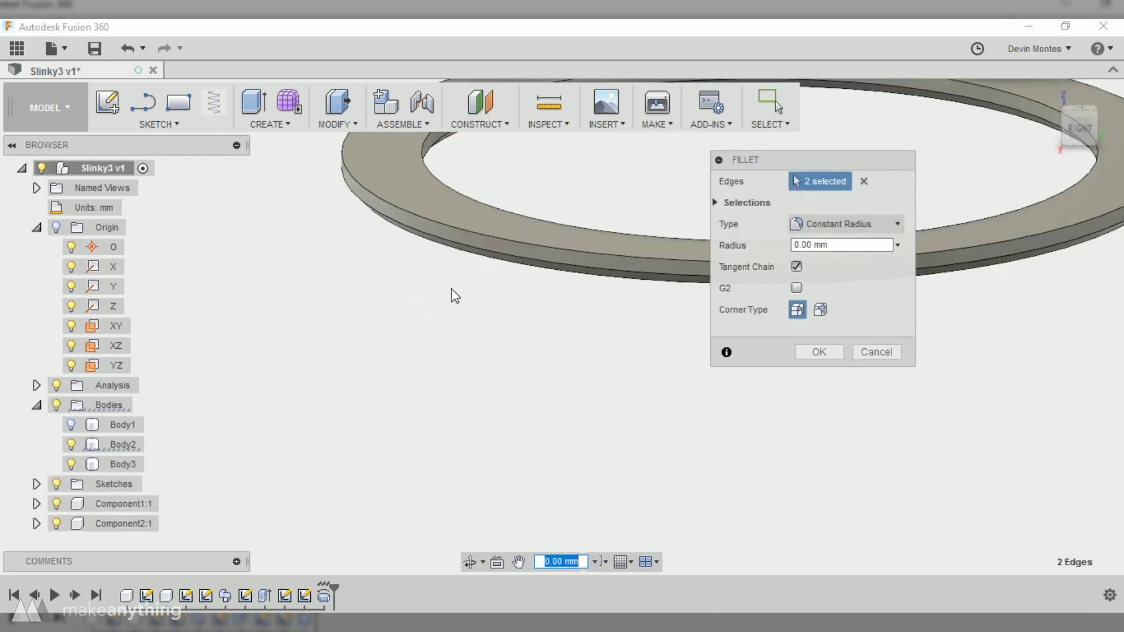
click(434, 392)
drag(434, 392, 552, 357)
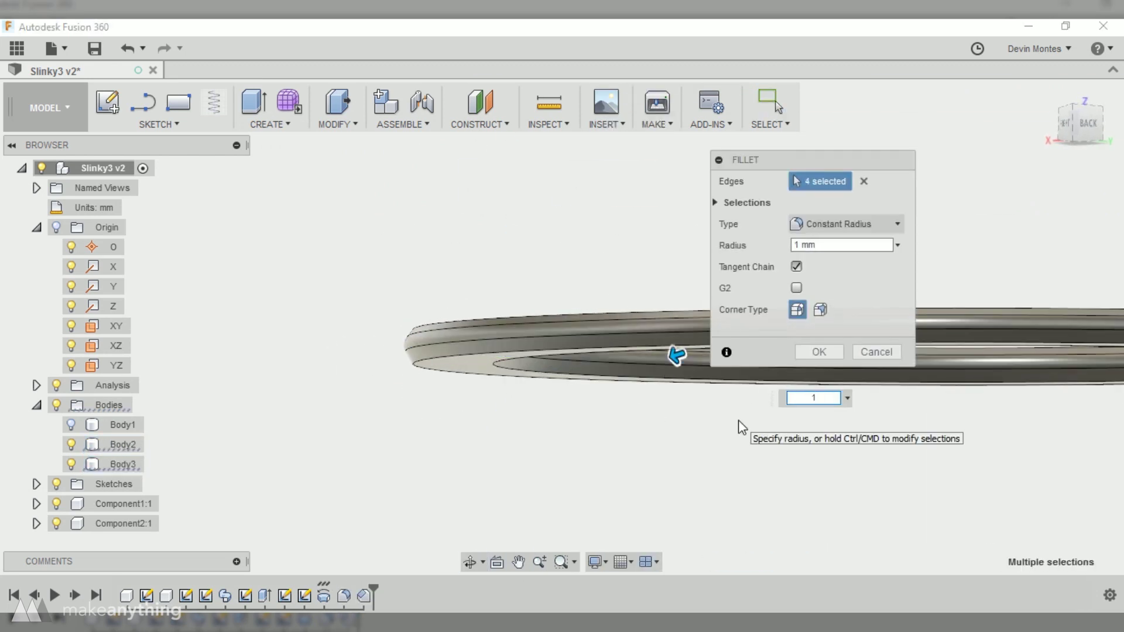
text(2)
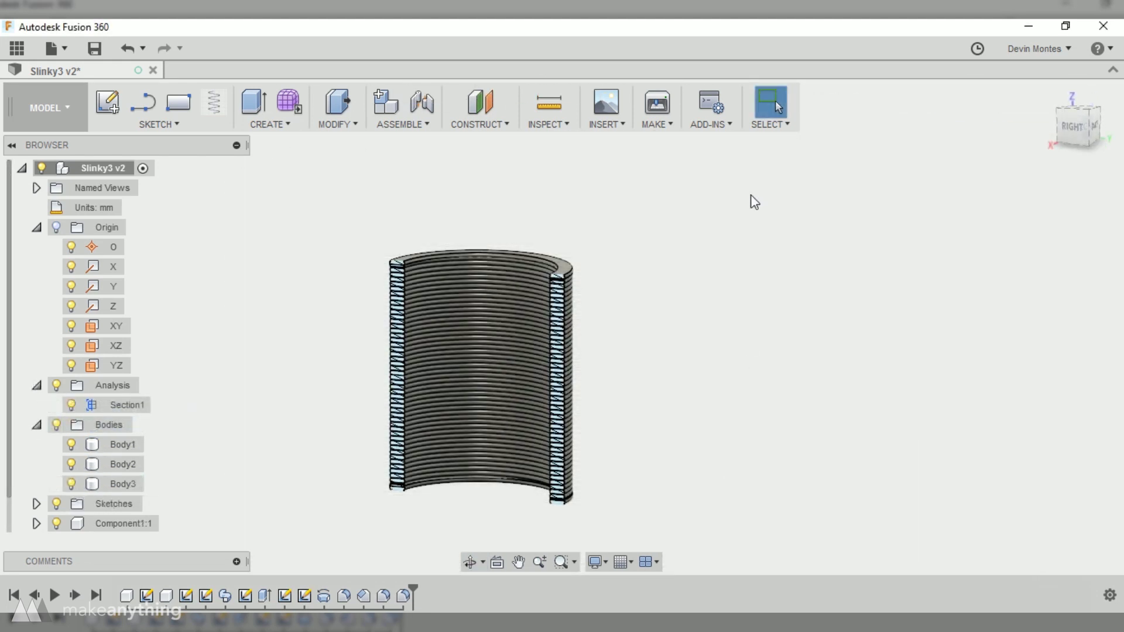
text(scomb)
key(Return)
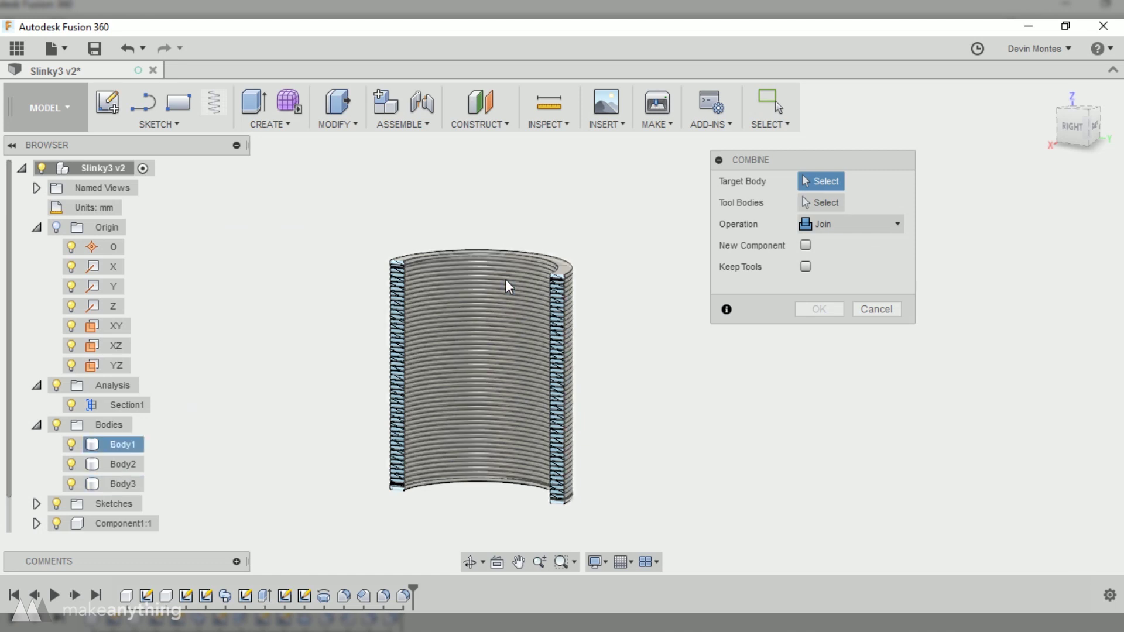
Join Body1 as target with the end rings as tool bodies into a single body.
click(499, 255)
click(566, 507)
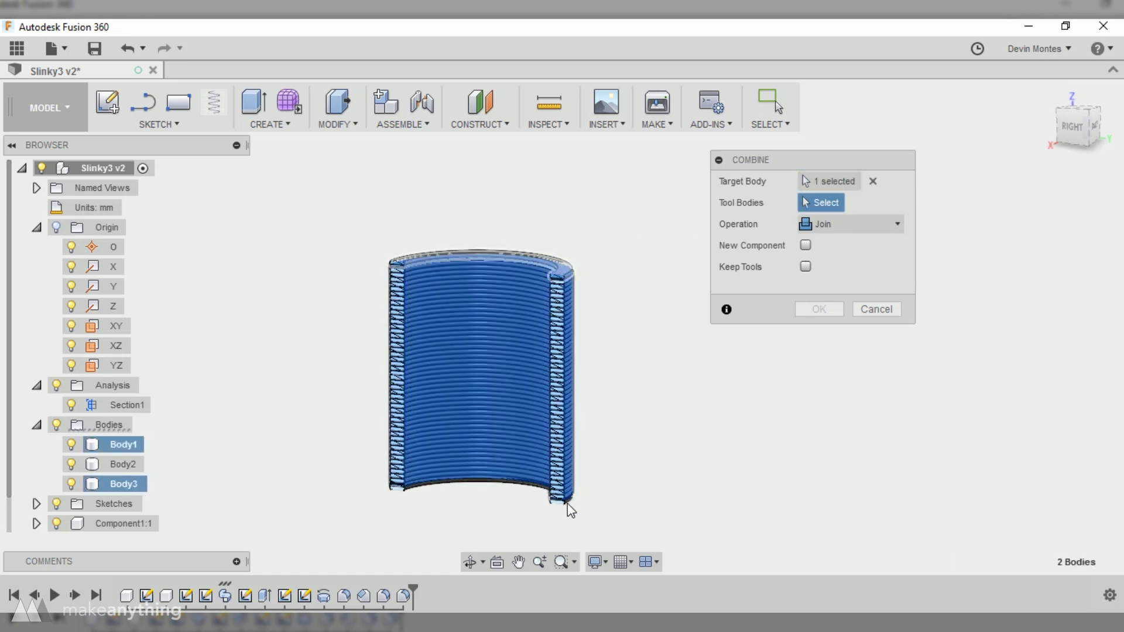
click(819, 309)
right_click(110, 423)
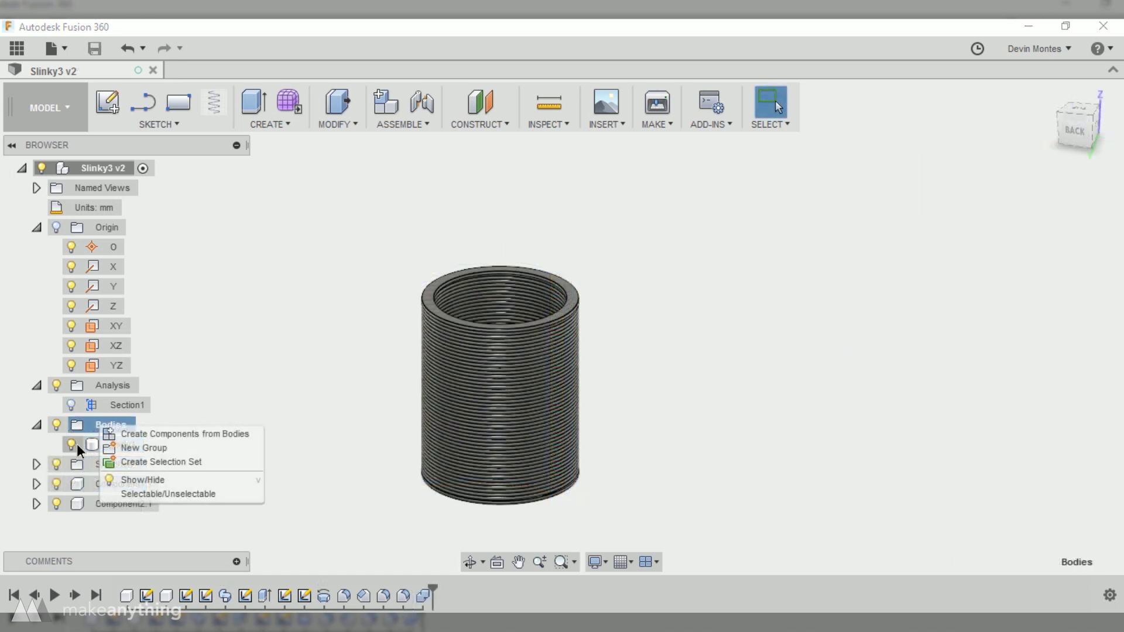
click(97, 445)
right_click(101, 448)
key(Escape)
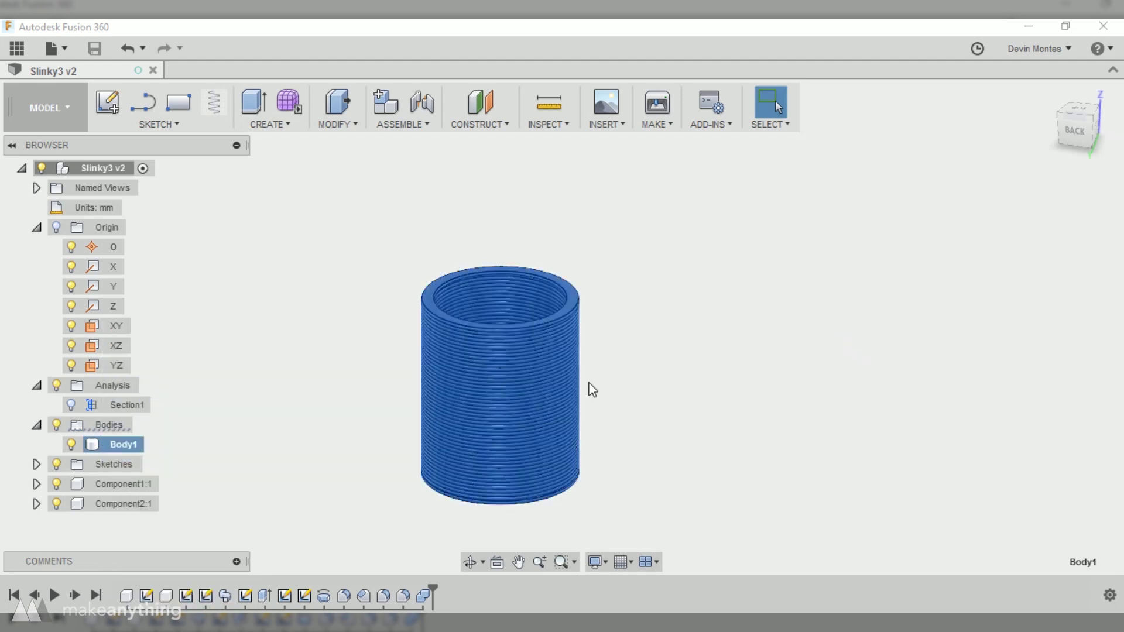